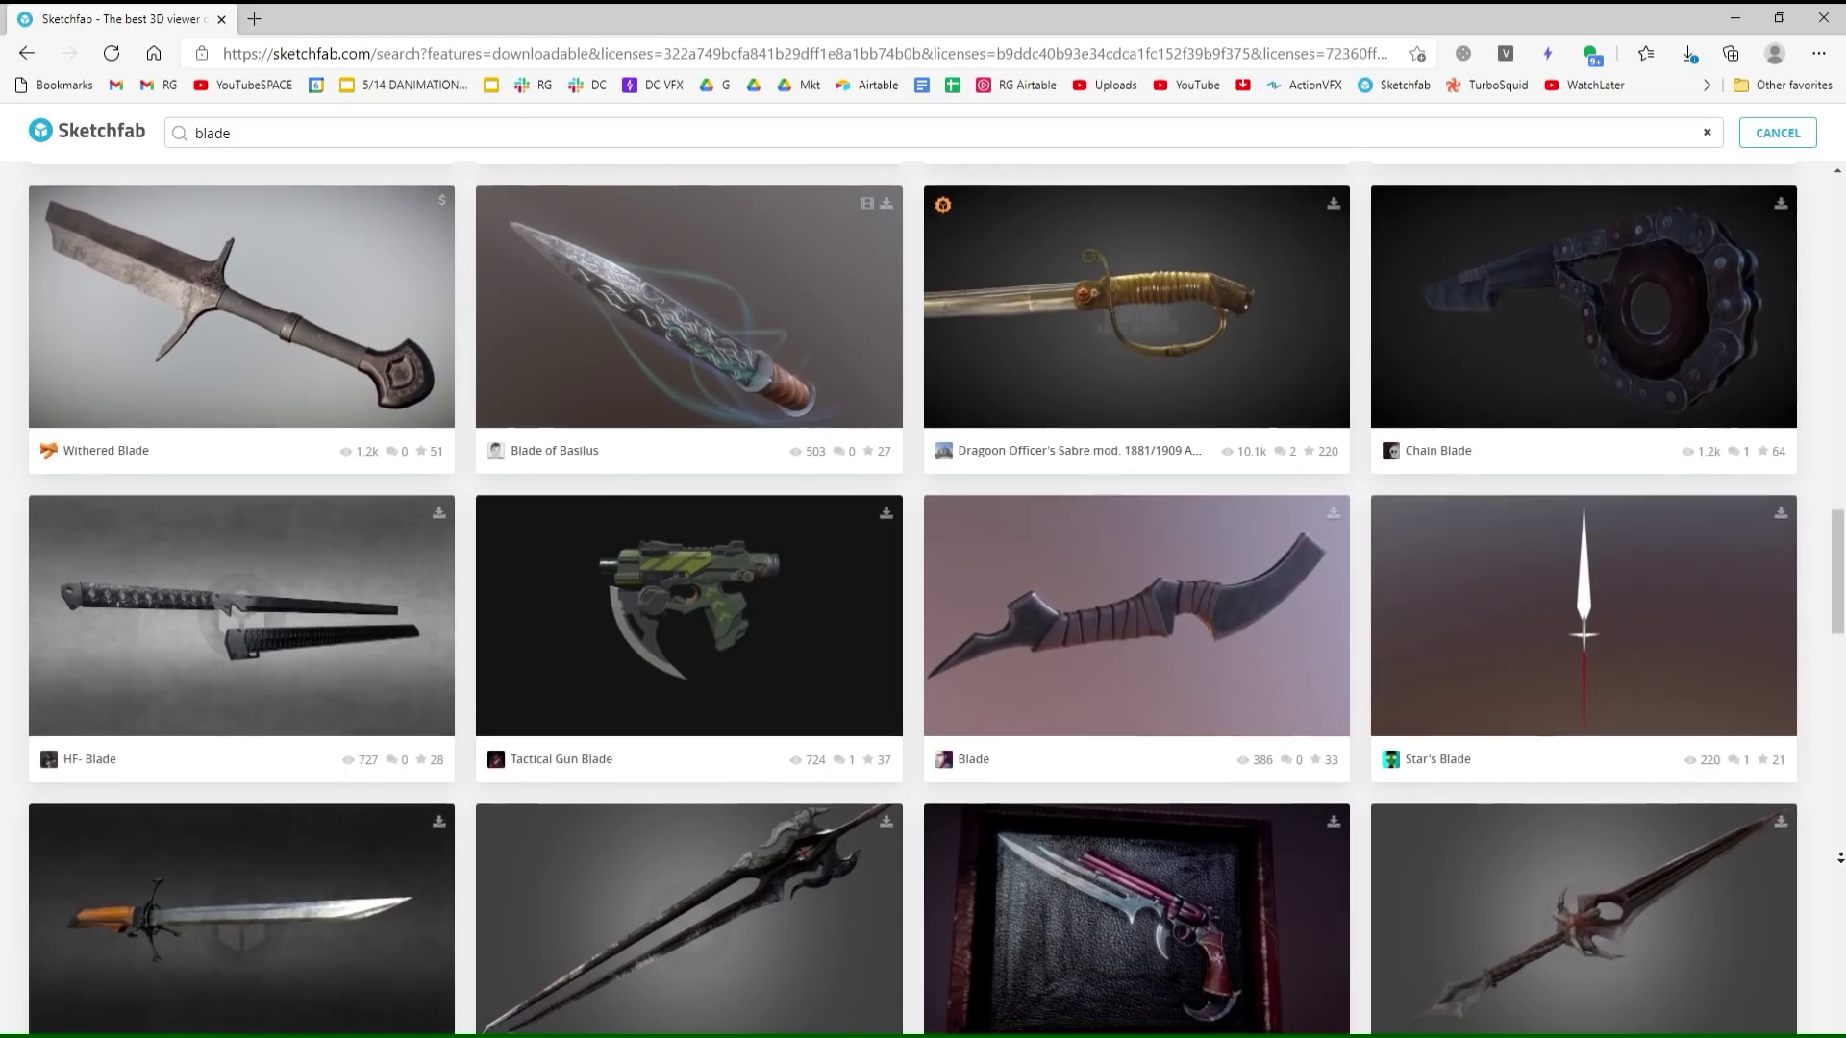
# Step: Import the Heart's Sacrifice sword from Sketchfab and start saving the project under a new name
pyautogui.scroll(-3, 730, 542)
pyautogui.scroll(-4, 730, 543)
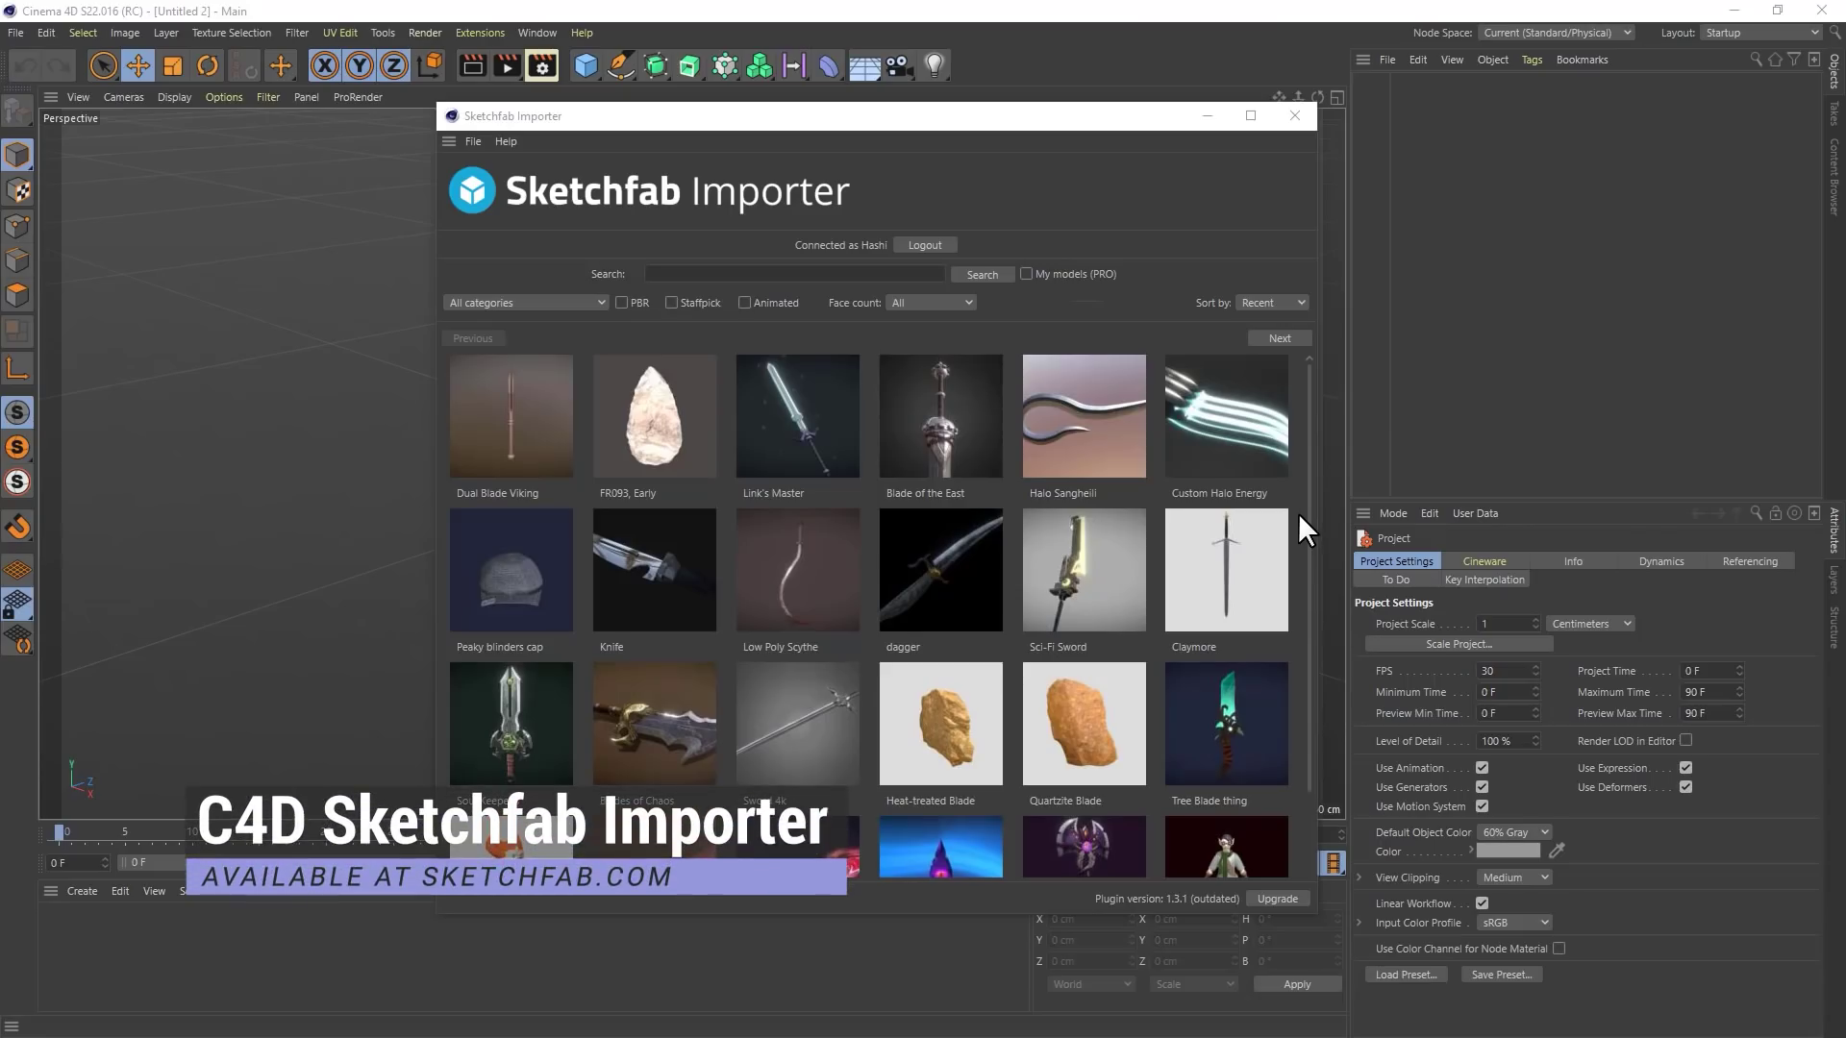
pyautogui.scroll(-1, 800, 808)
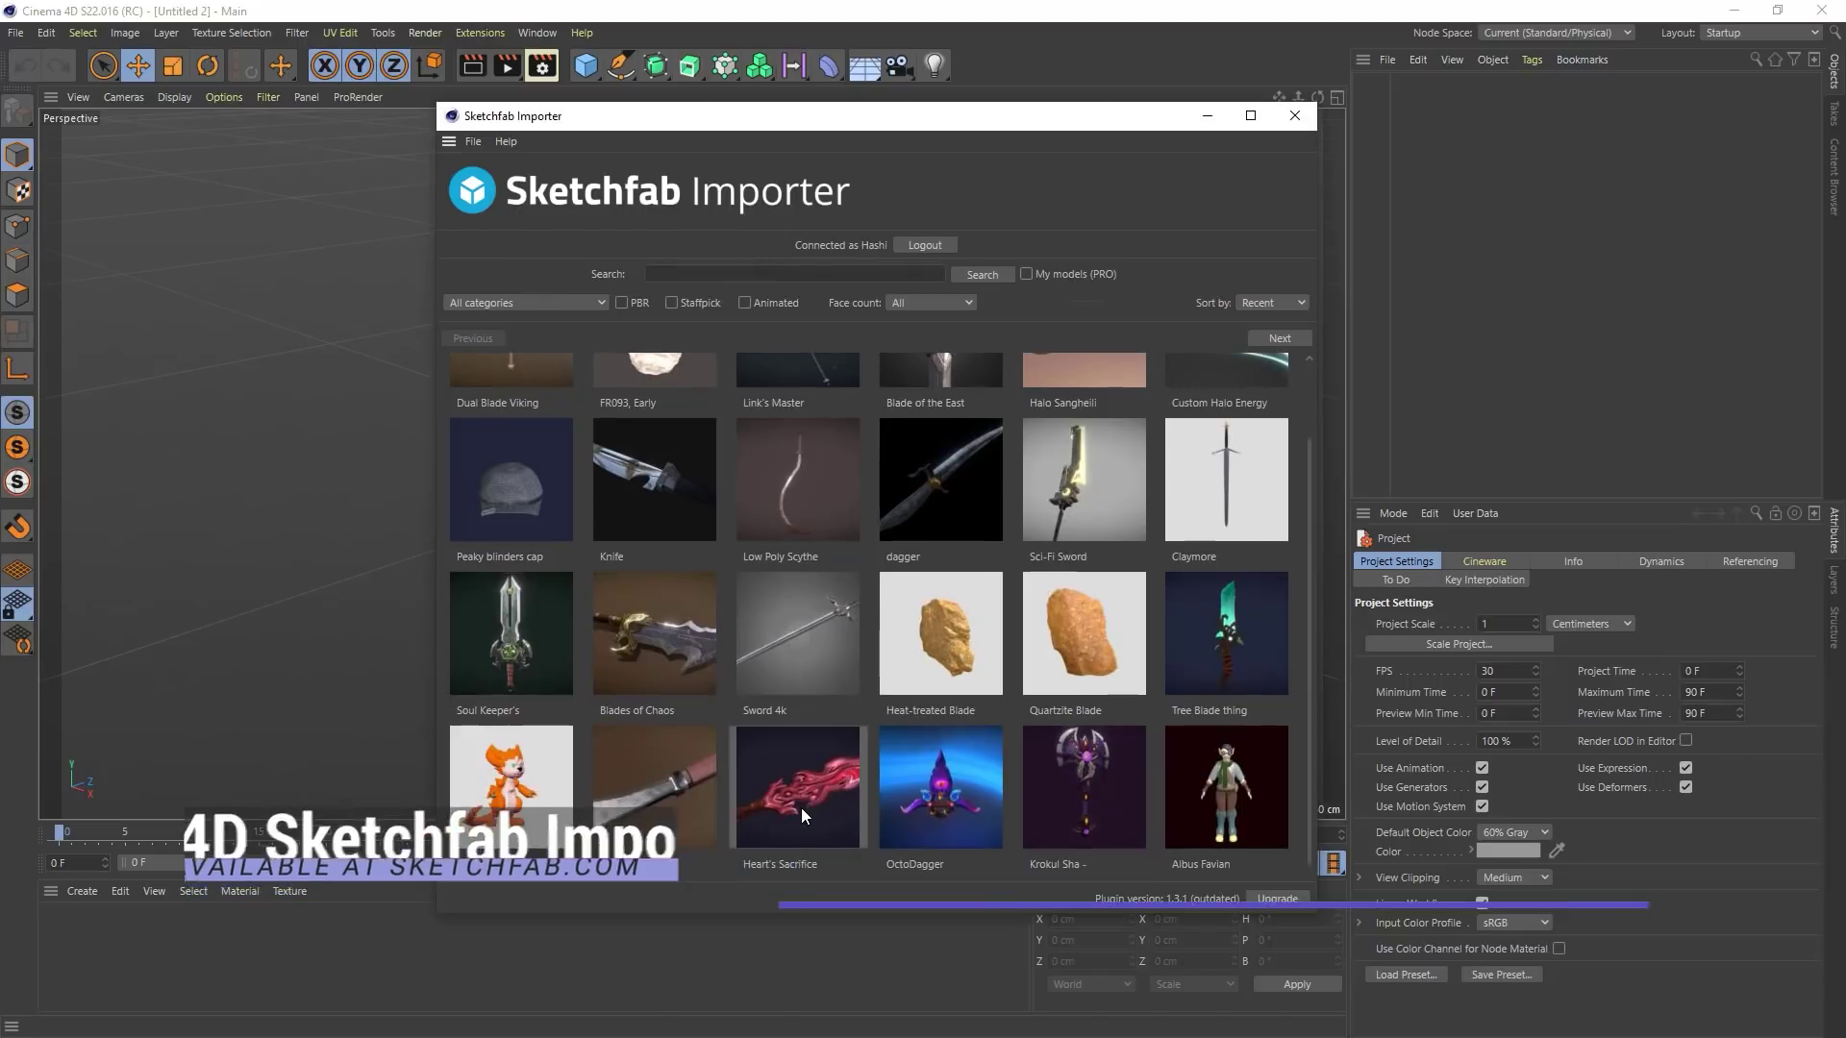
pyautogui.click(800, 807)
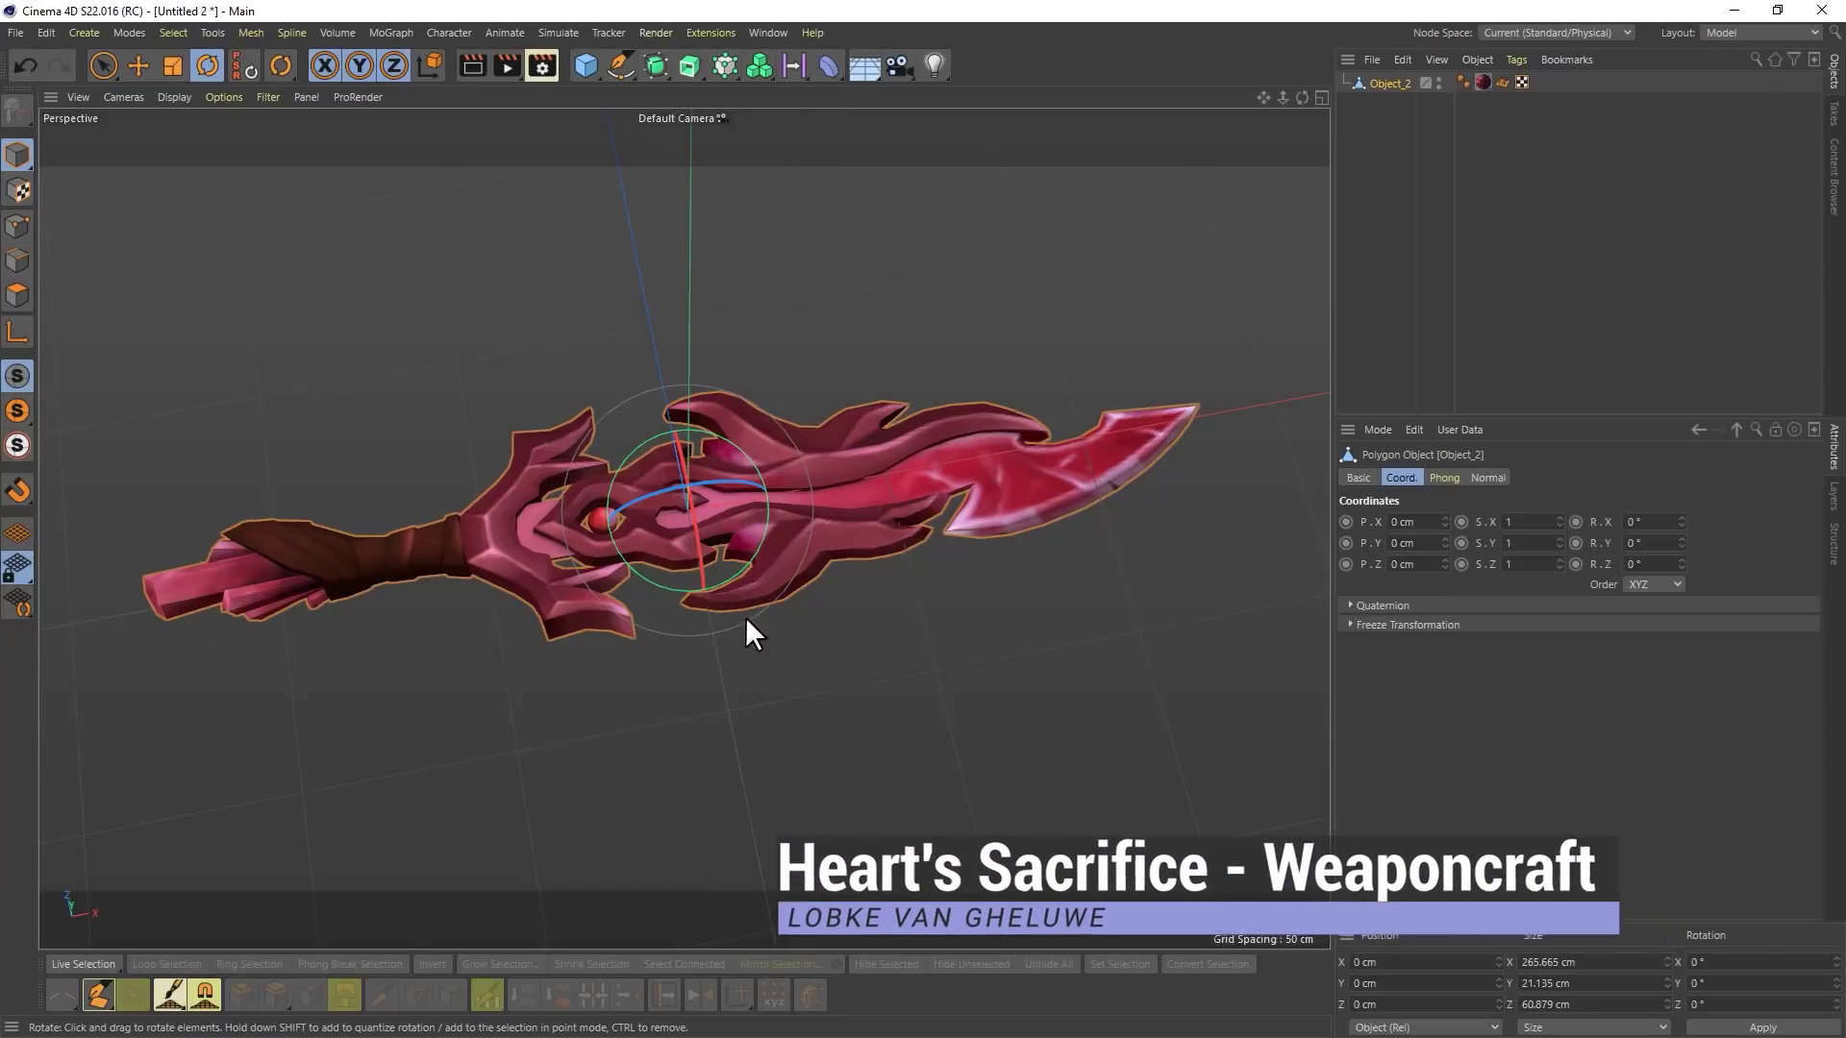
pyautogui.click(19, 21)
pyautogui.click(248, 833)
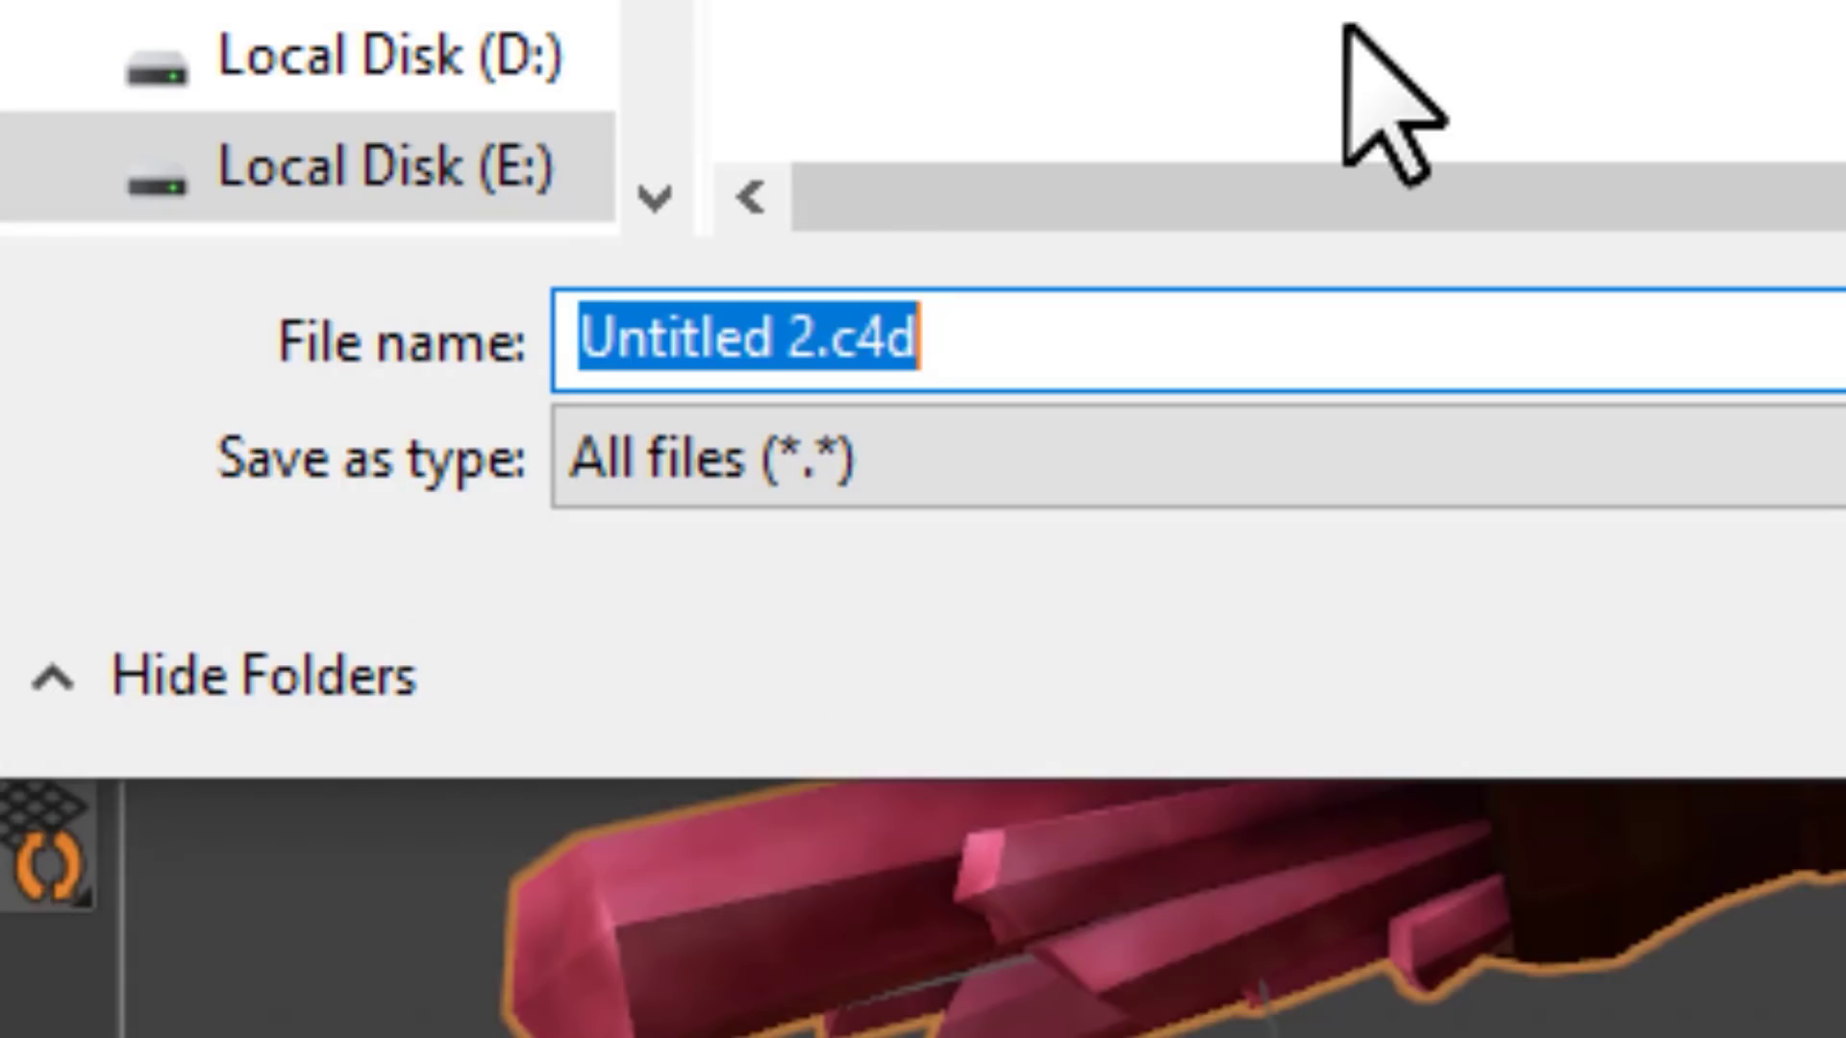
# Step: Place BG.jpg in Ice Maker and add an adjustment layer with a lighter blue midtone tint and blur radius 18
pyautogui.write('Bla')
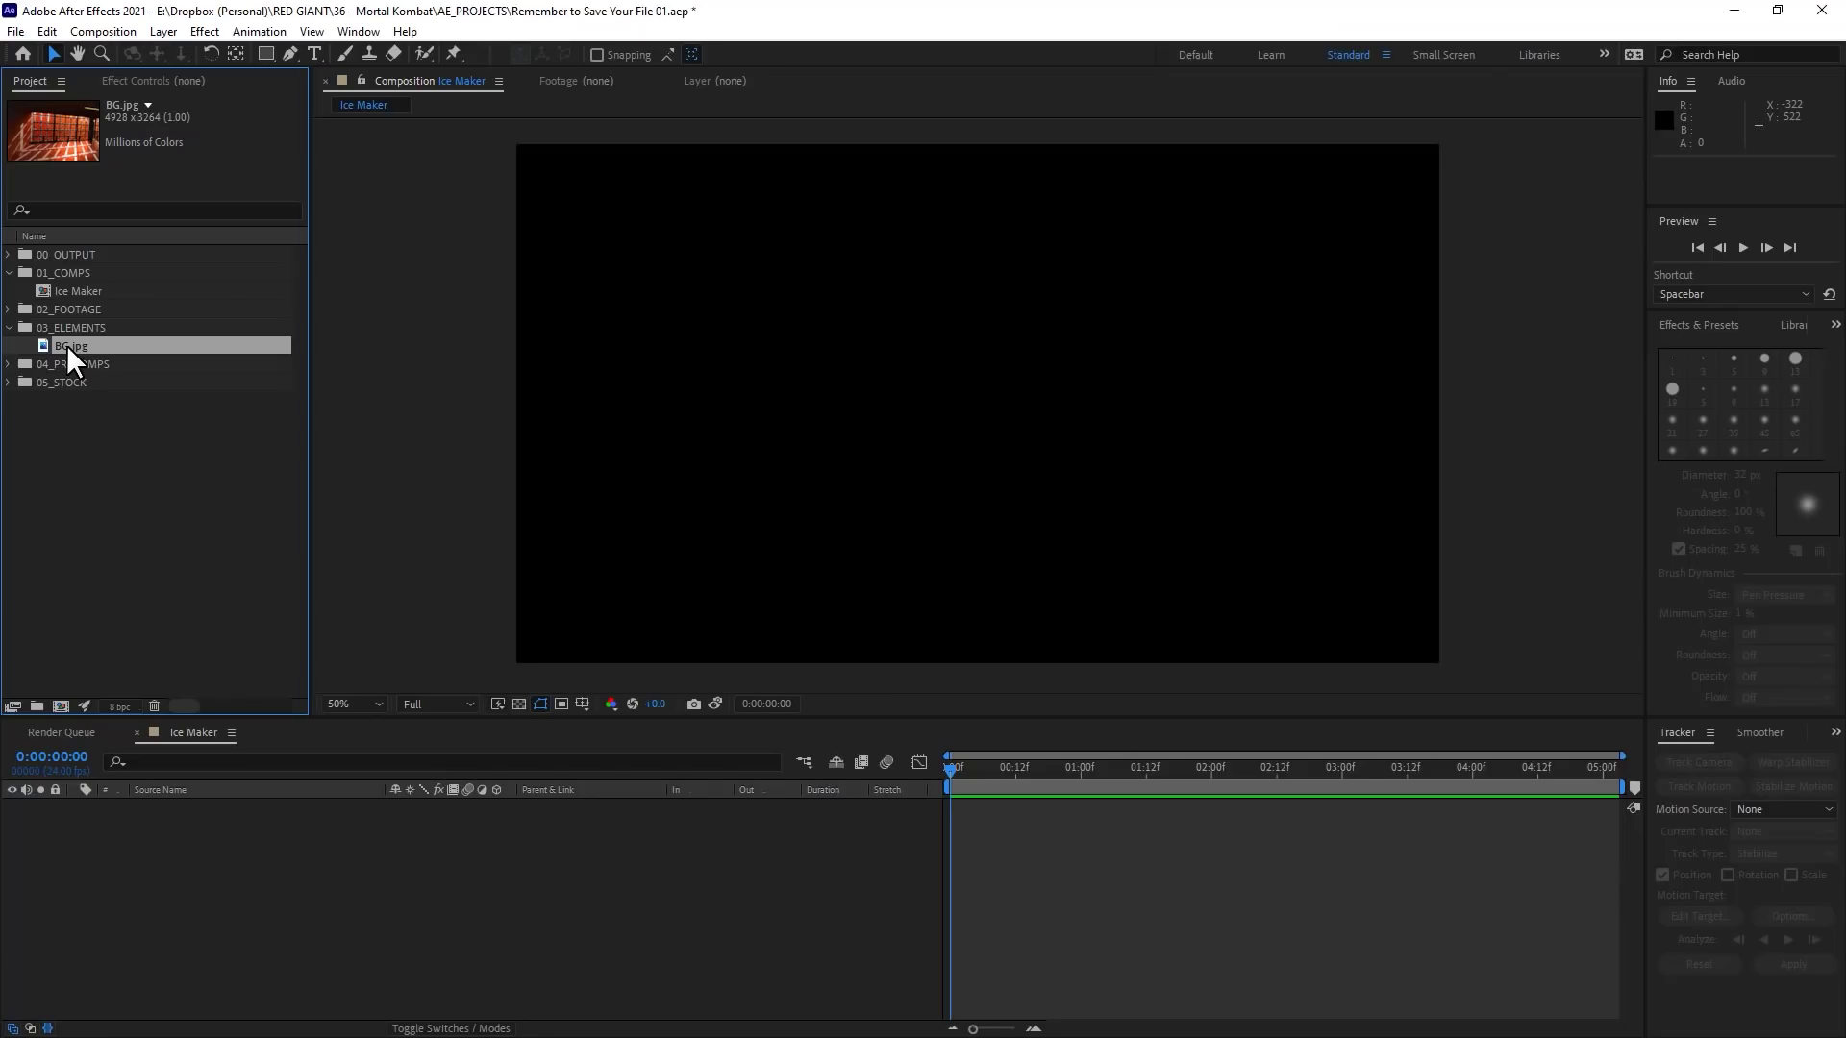
pyautogui.moveTo(74, 353); pyautogui.dragTo(467, 903)
pyautogui.click(164, 31)
pyautogui.moveTo(186, 52)
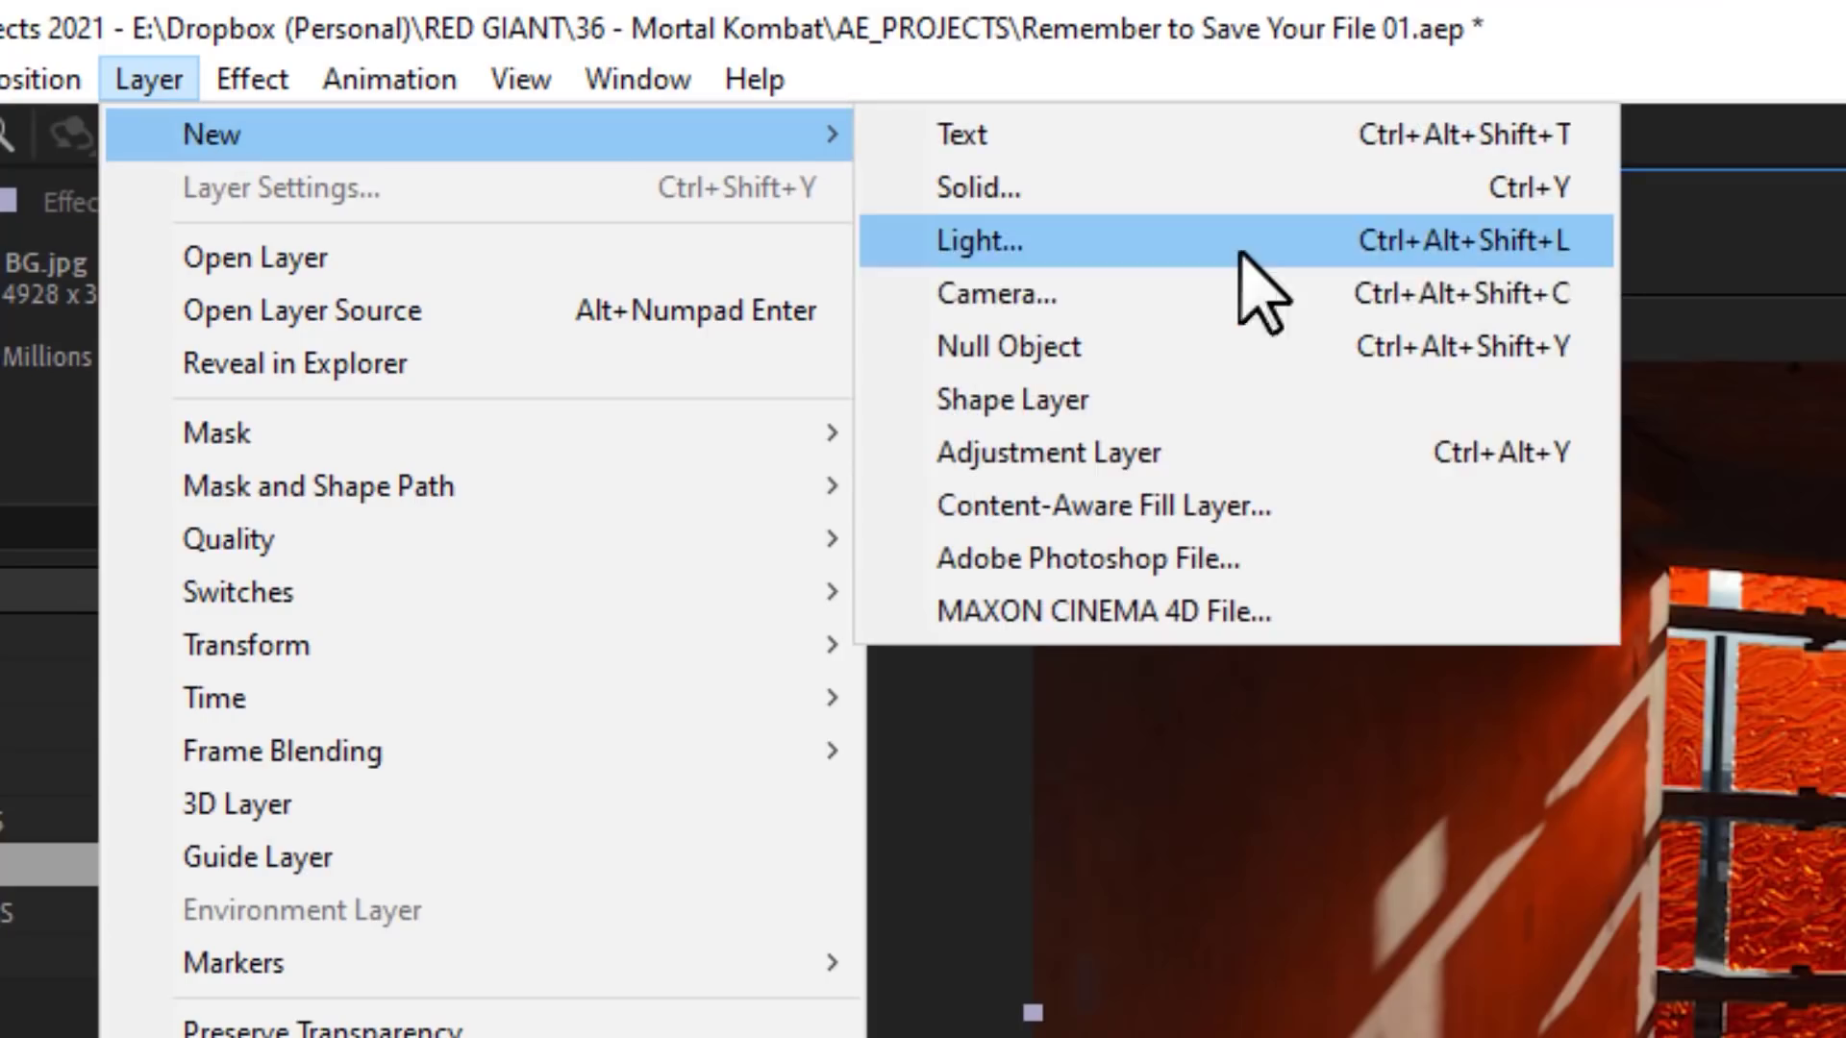
pyautogui.click(630, 178)
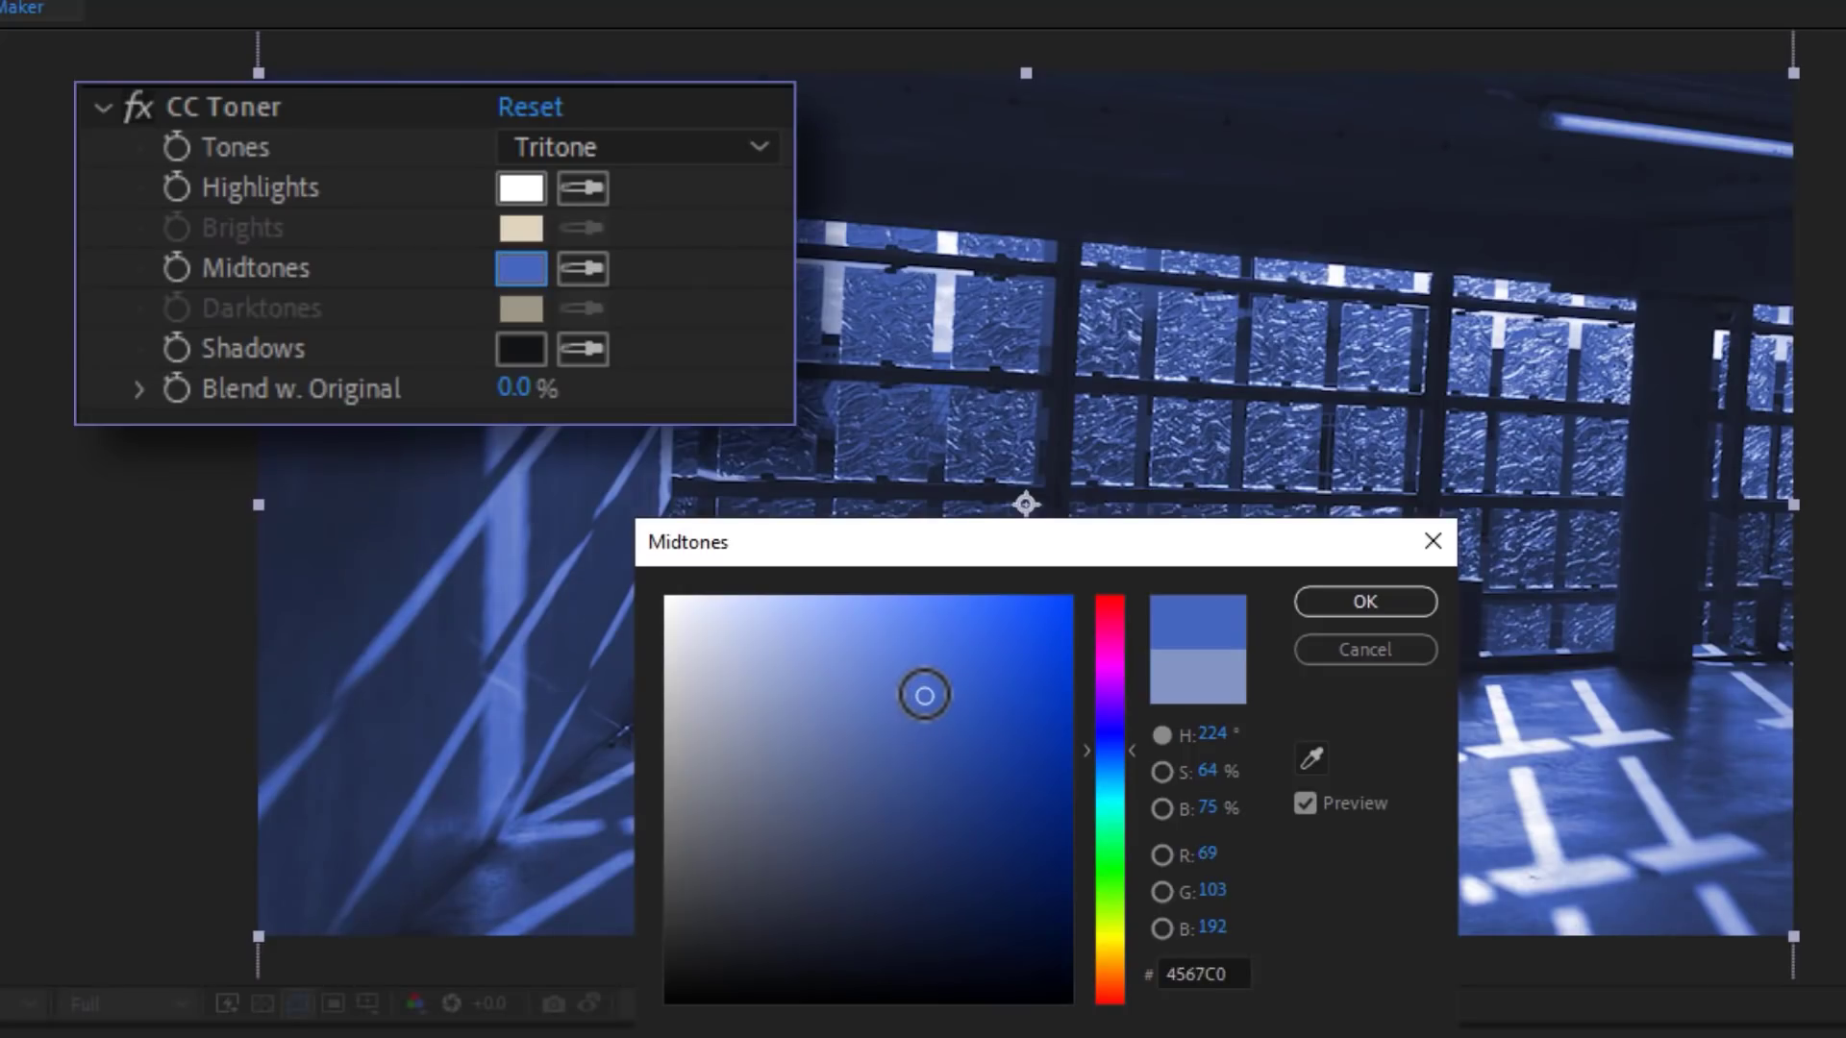
pyautogui.moveTo(971, 656); pyautogui.dragTo(932, 618)
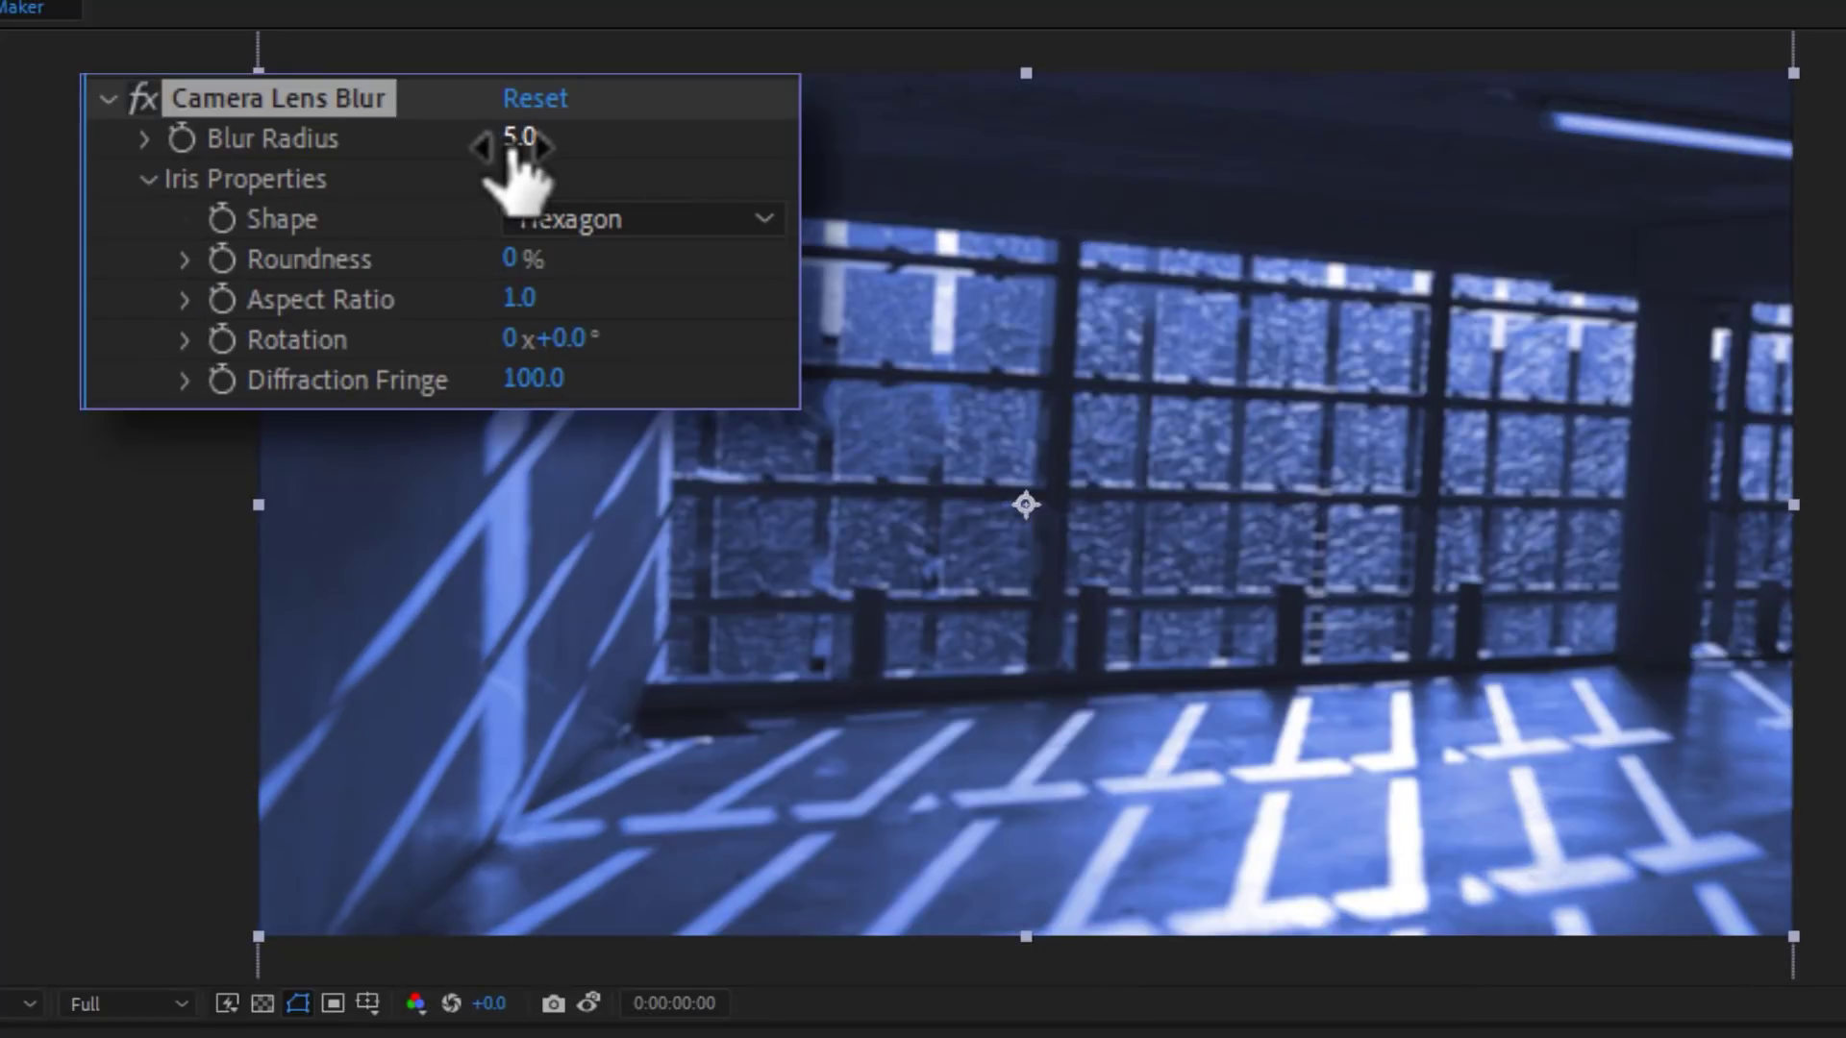
pyautogui.moveTo(527, 146); pyautogui.dragTo(540, 146)
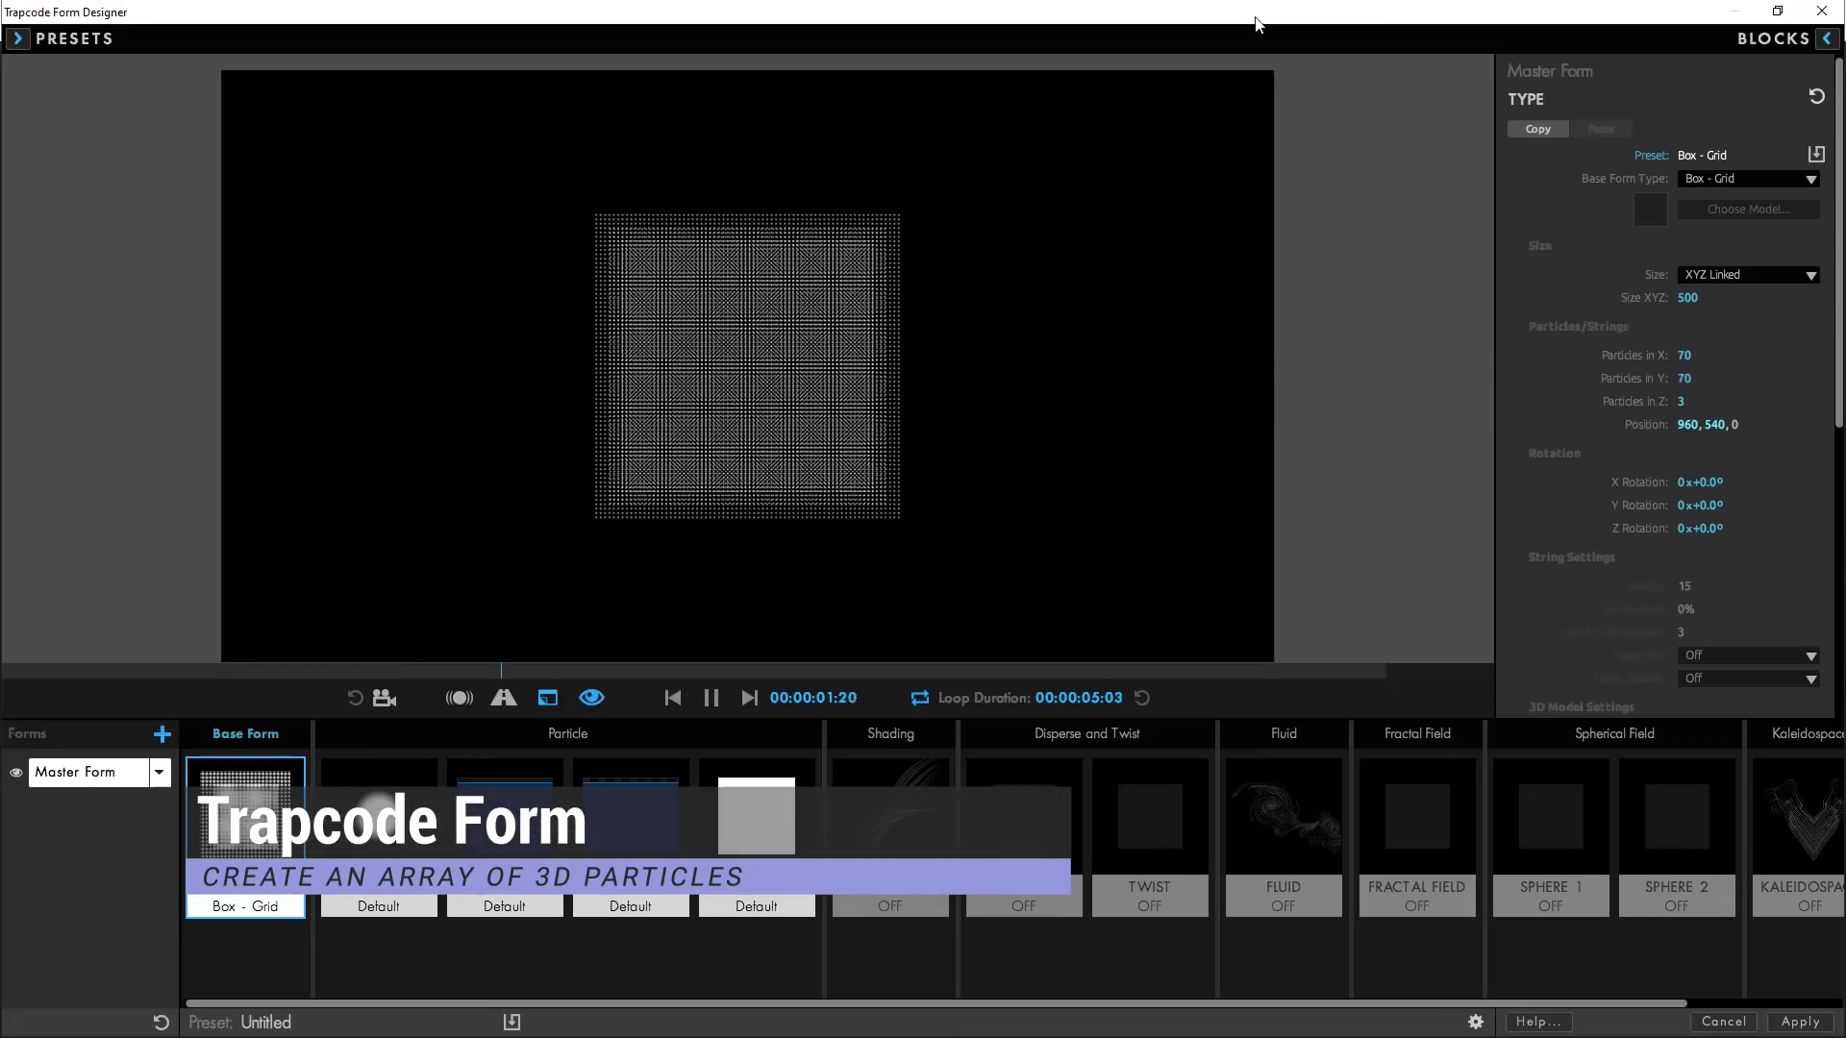
# Step: Set Base Form to 3D Model and load the Blade model file
pyautogui.click(1750, 179)
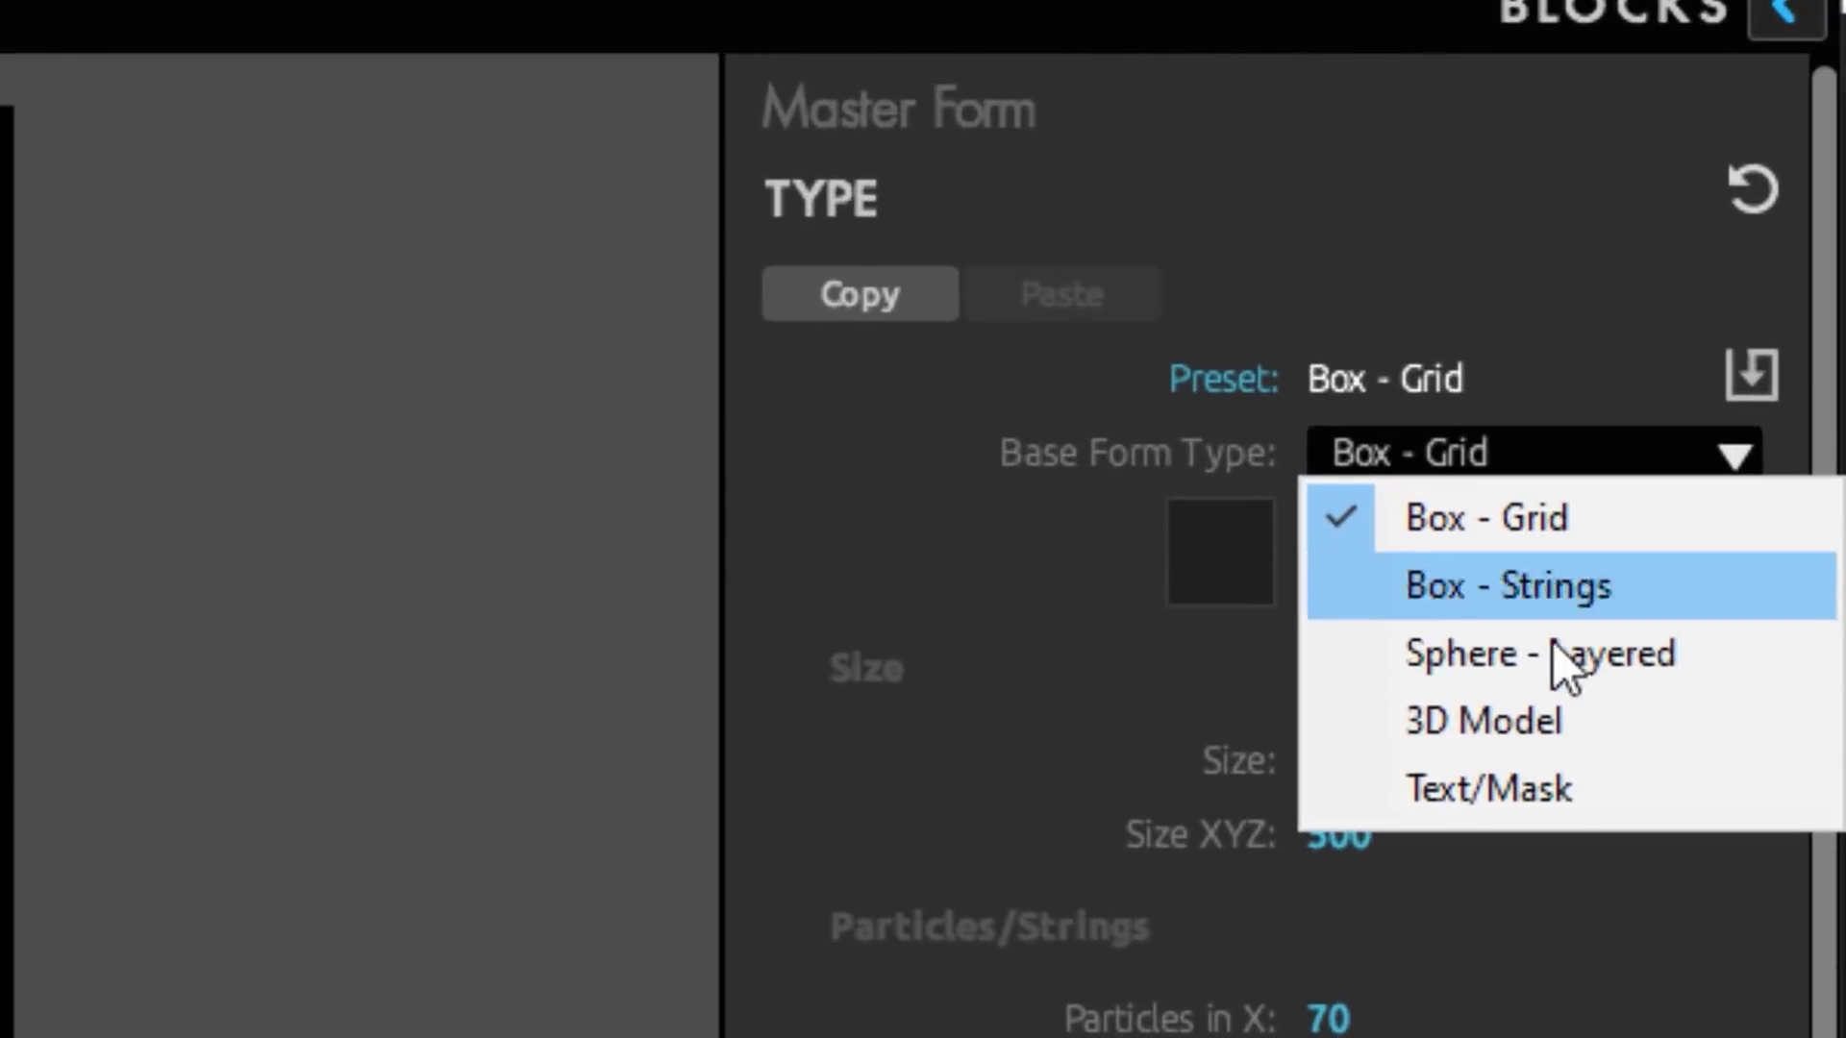
pyautogui.click(1558, 726)
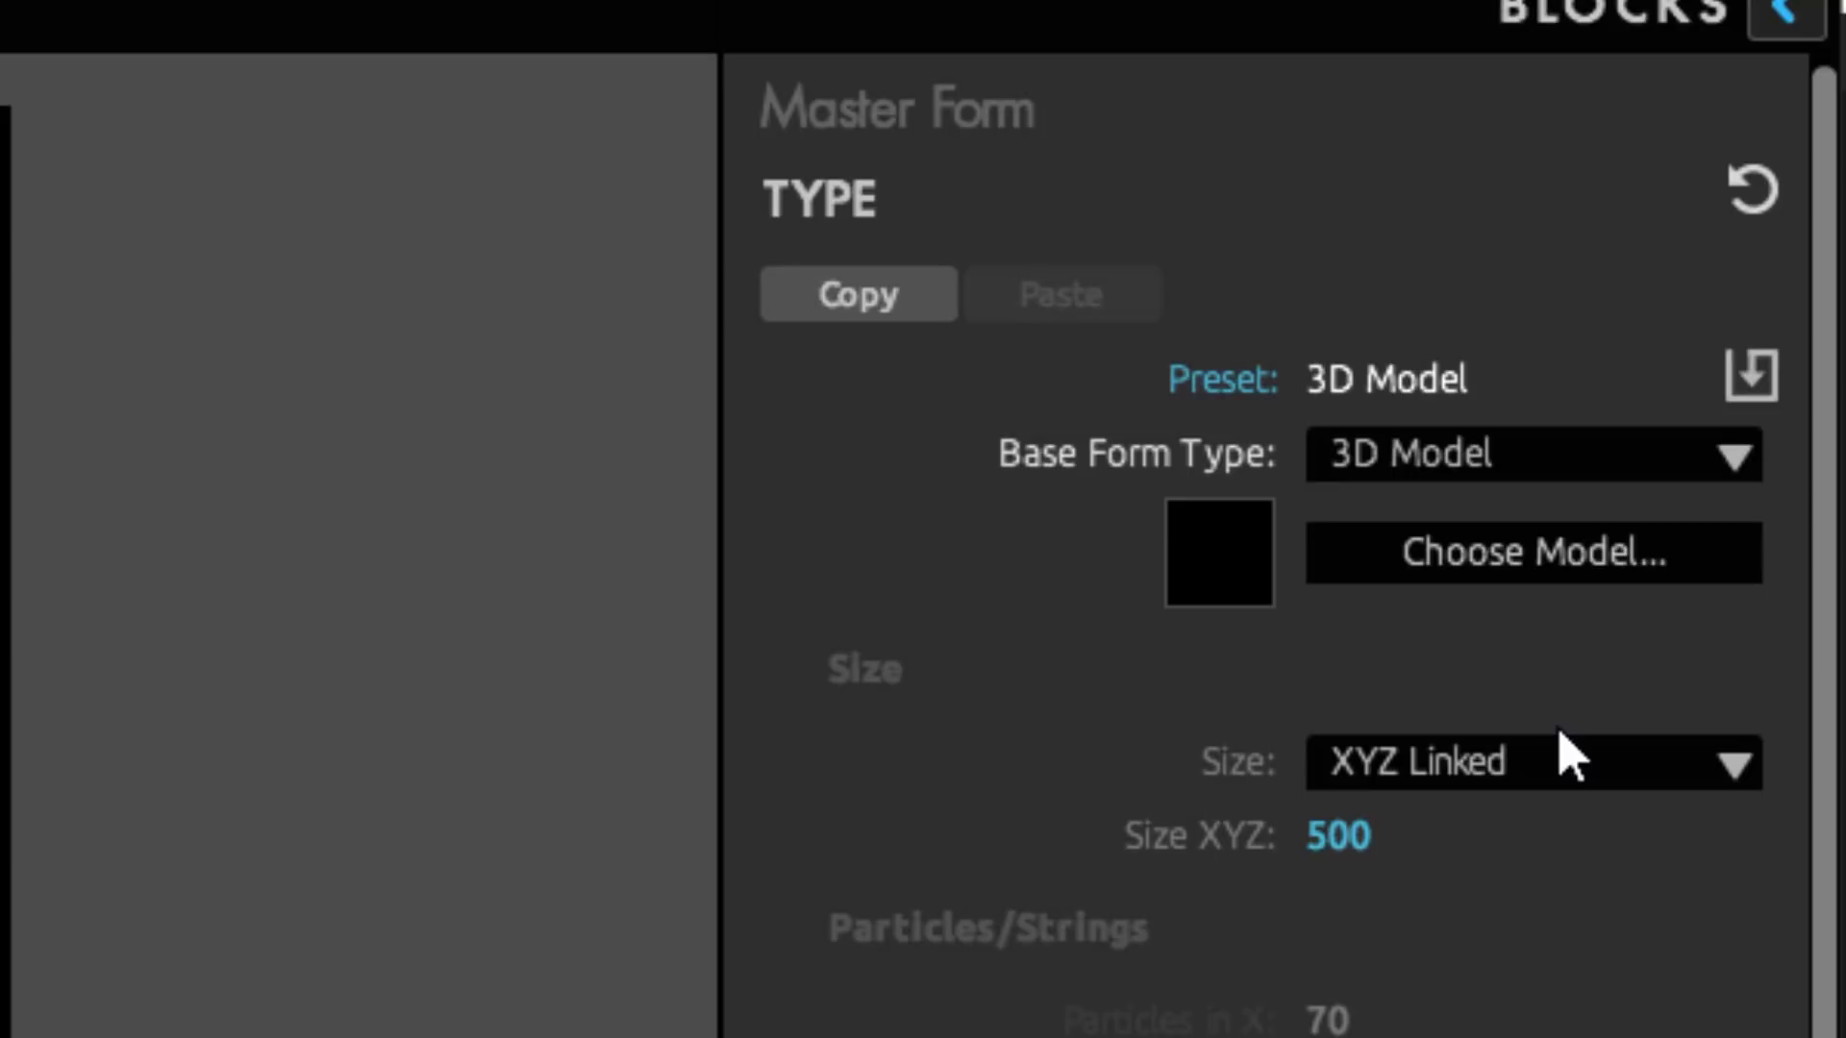
pyautogui.click(1533, 553)
pyautogui.click(445, 115)
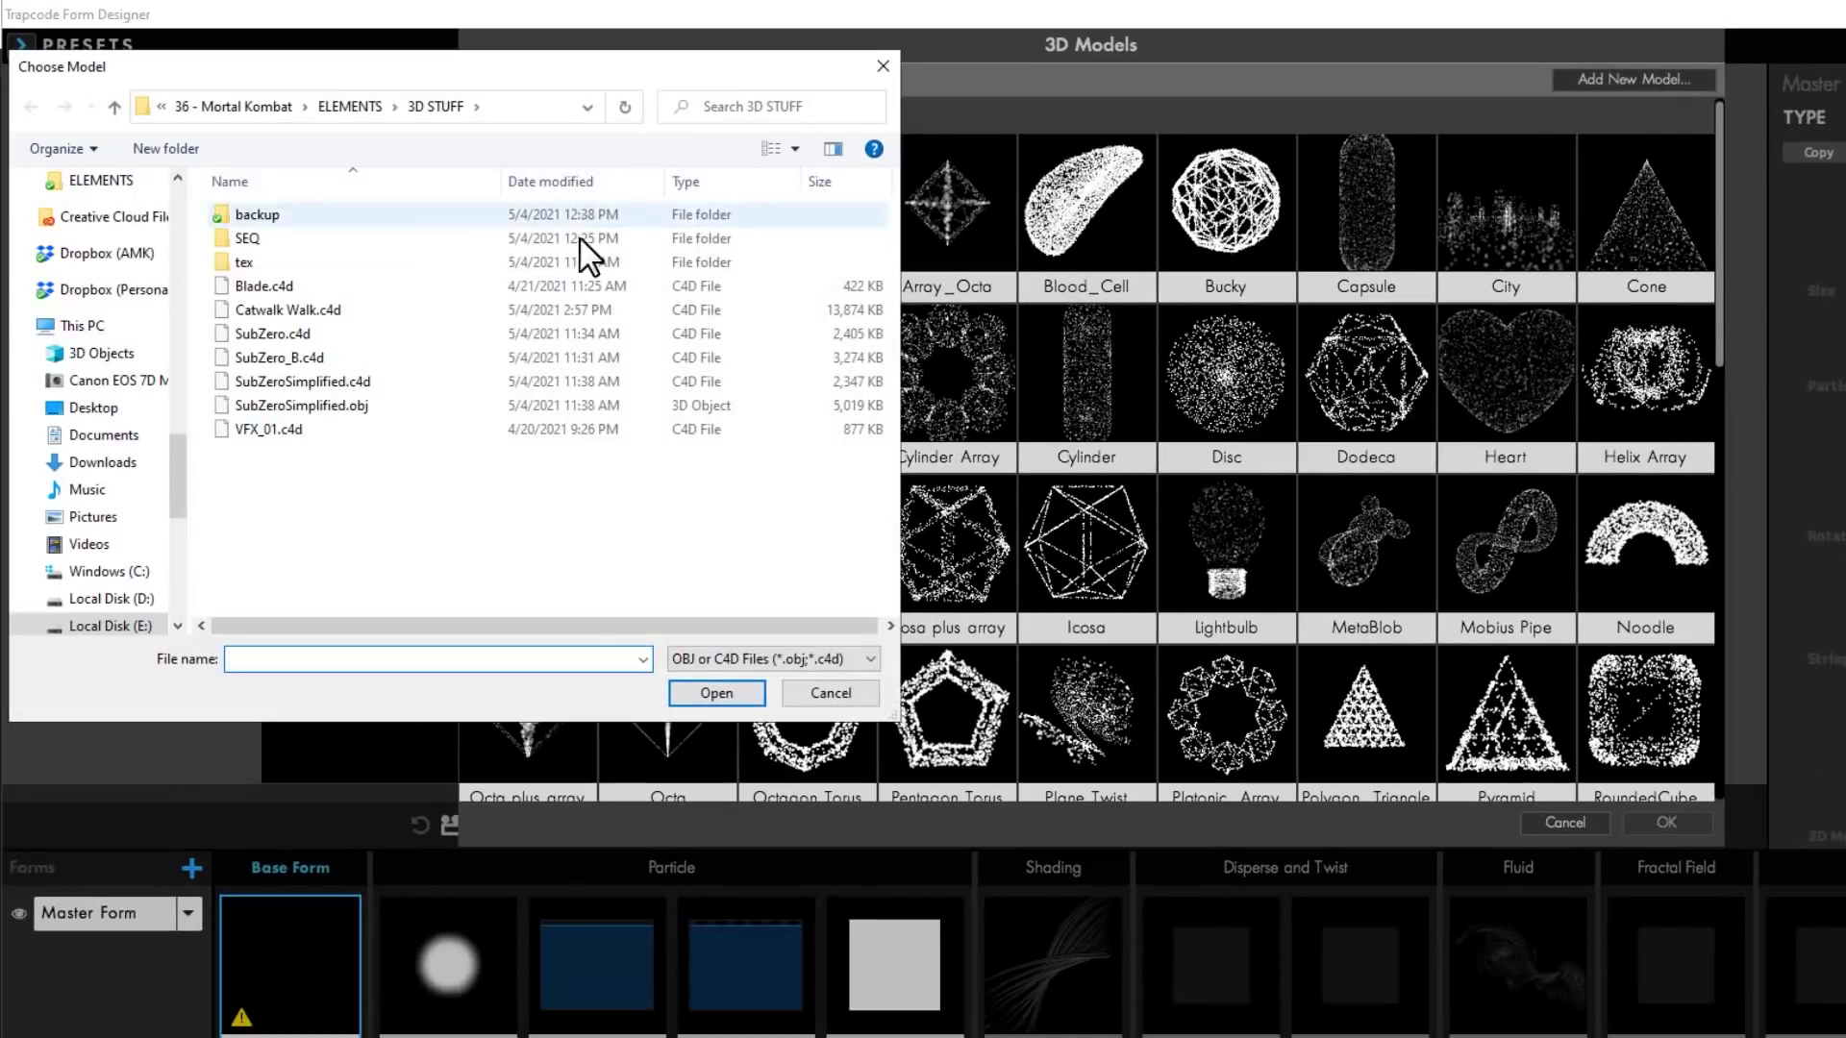
pyautogui.doubleClick(392, 287)
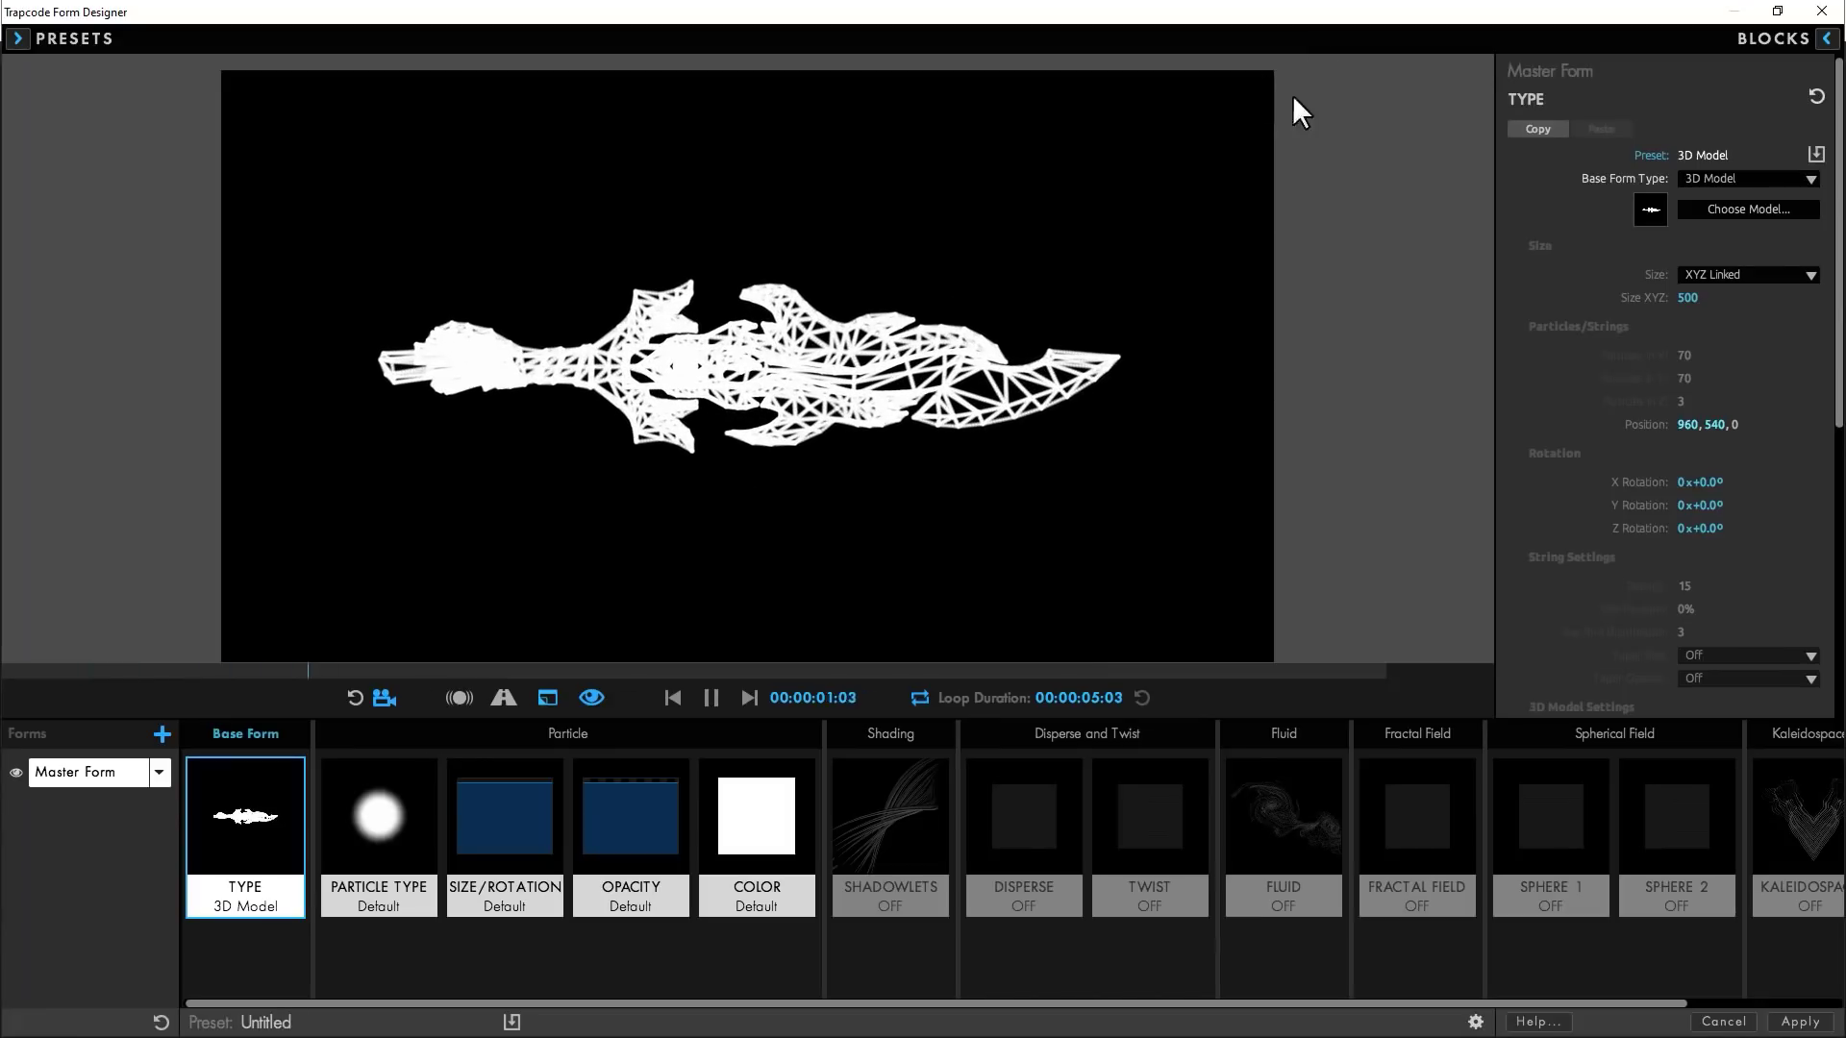
pyautogui.moveTo(1839, 313); pyautogui.dragTo(1814, 611)
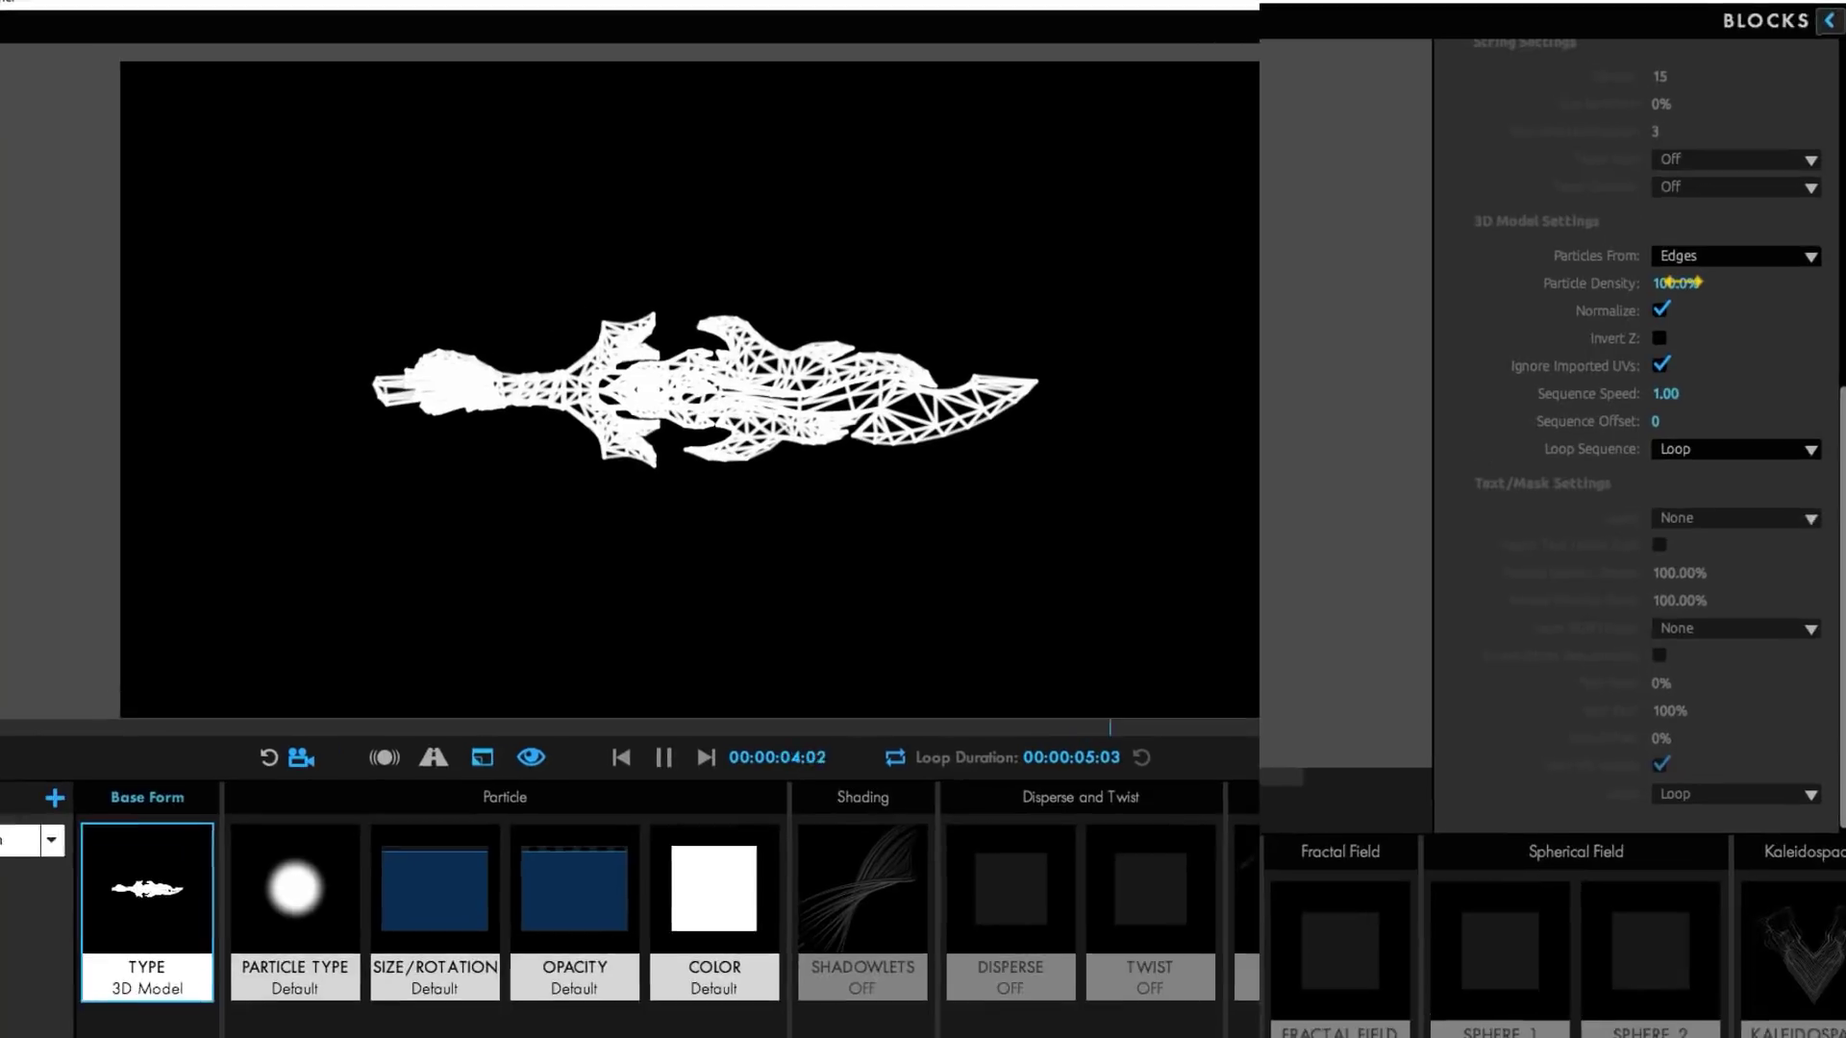
# Step: Emit particles from the model's Faces and adjust the Particle Density
pyautogui.moveTo(1697, 258); pyautogui.dragTo(1634, 257)
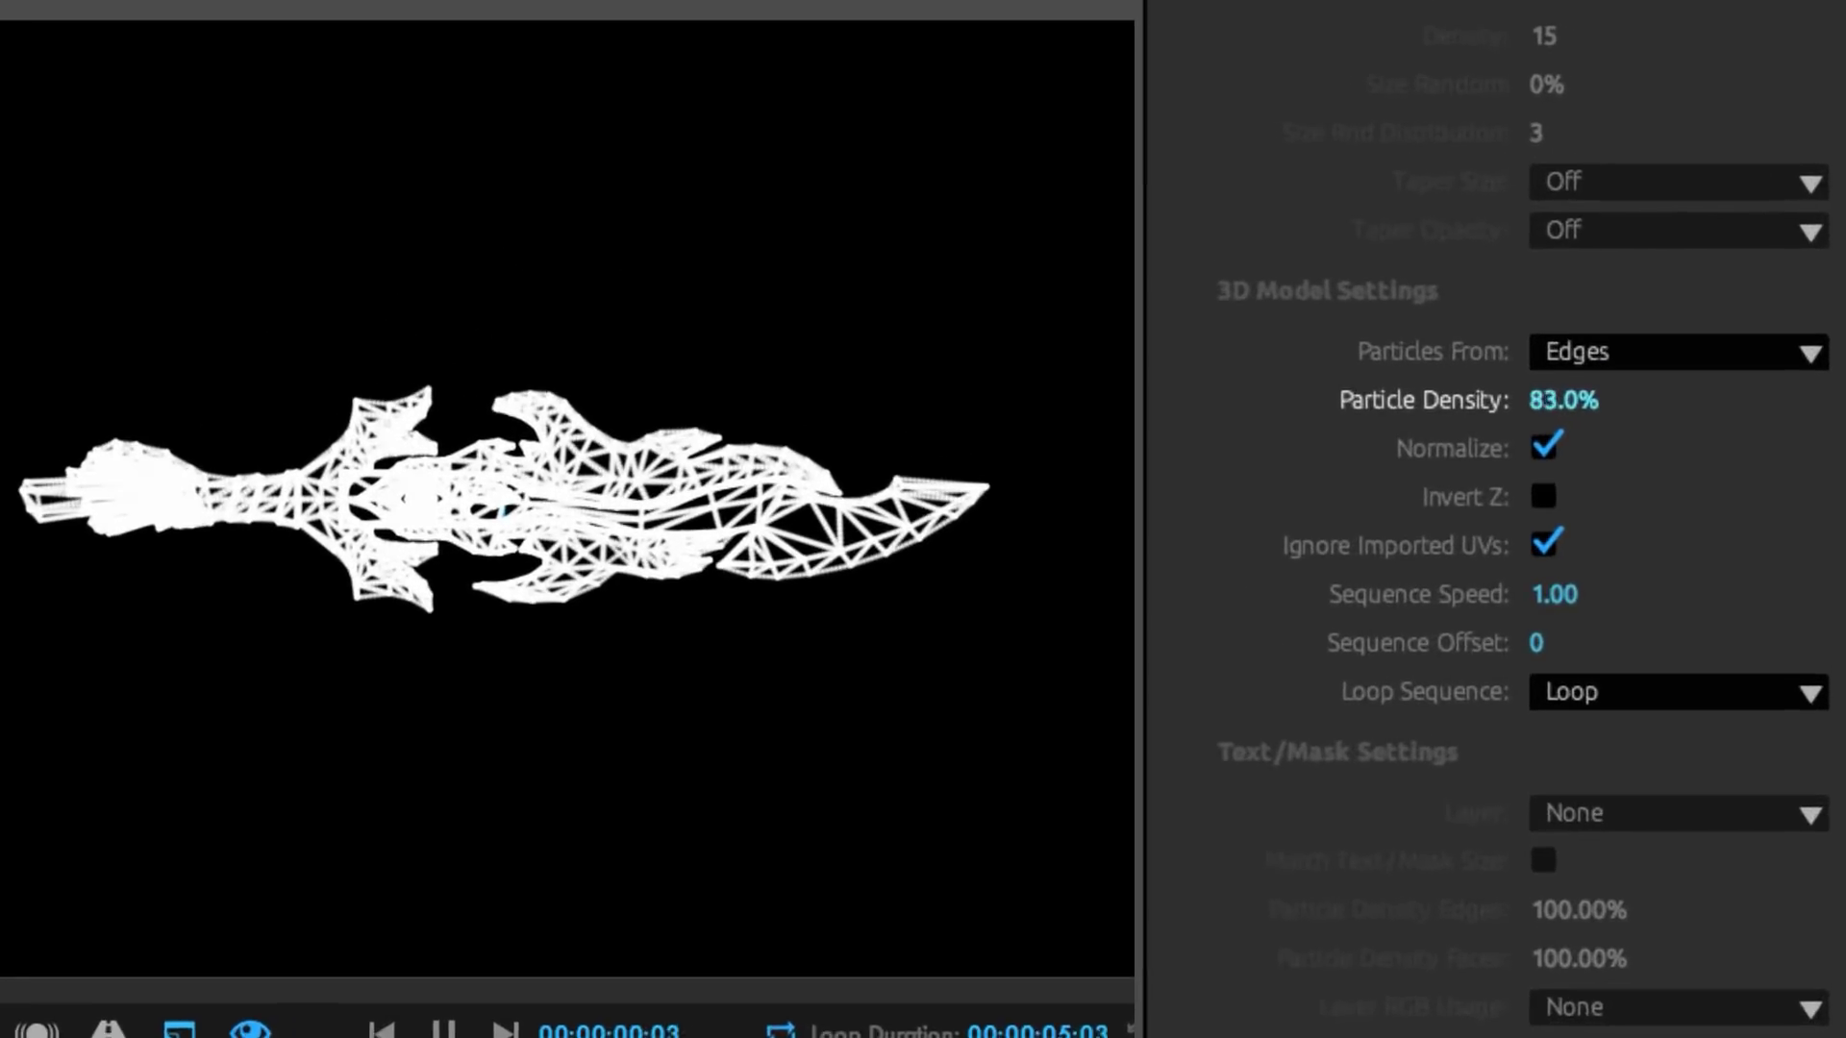
pyautogui.moveTo(1563, 400); pyautogui.dragTo(1426, 399)
pyautogui.click(1689, 351)
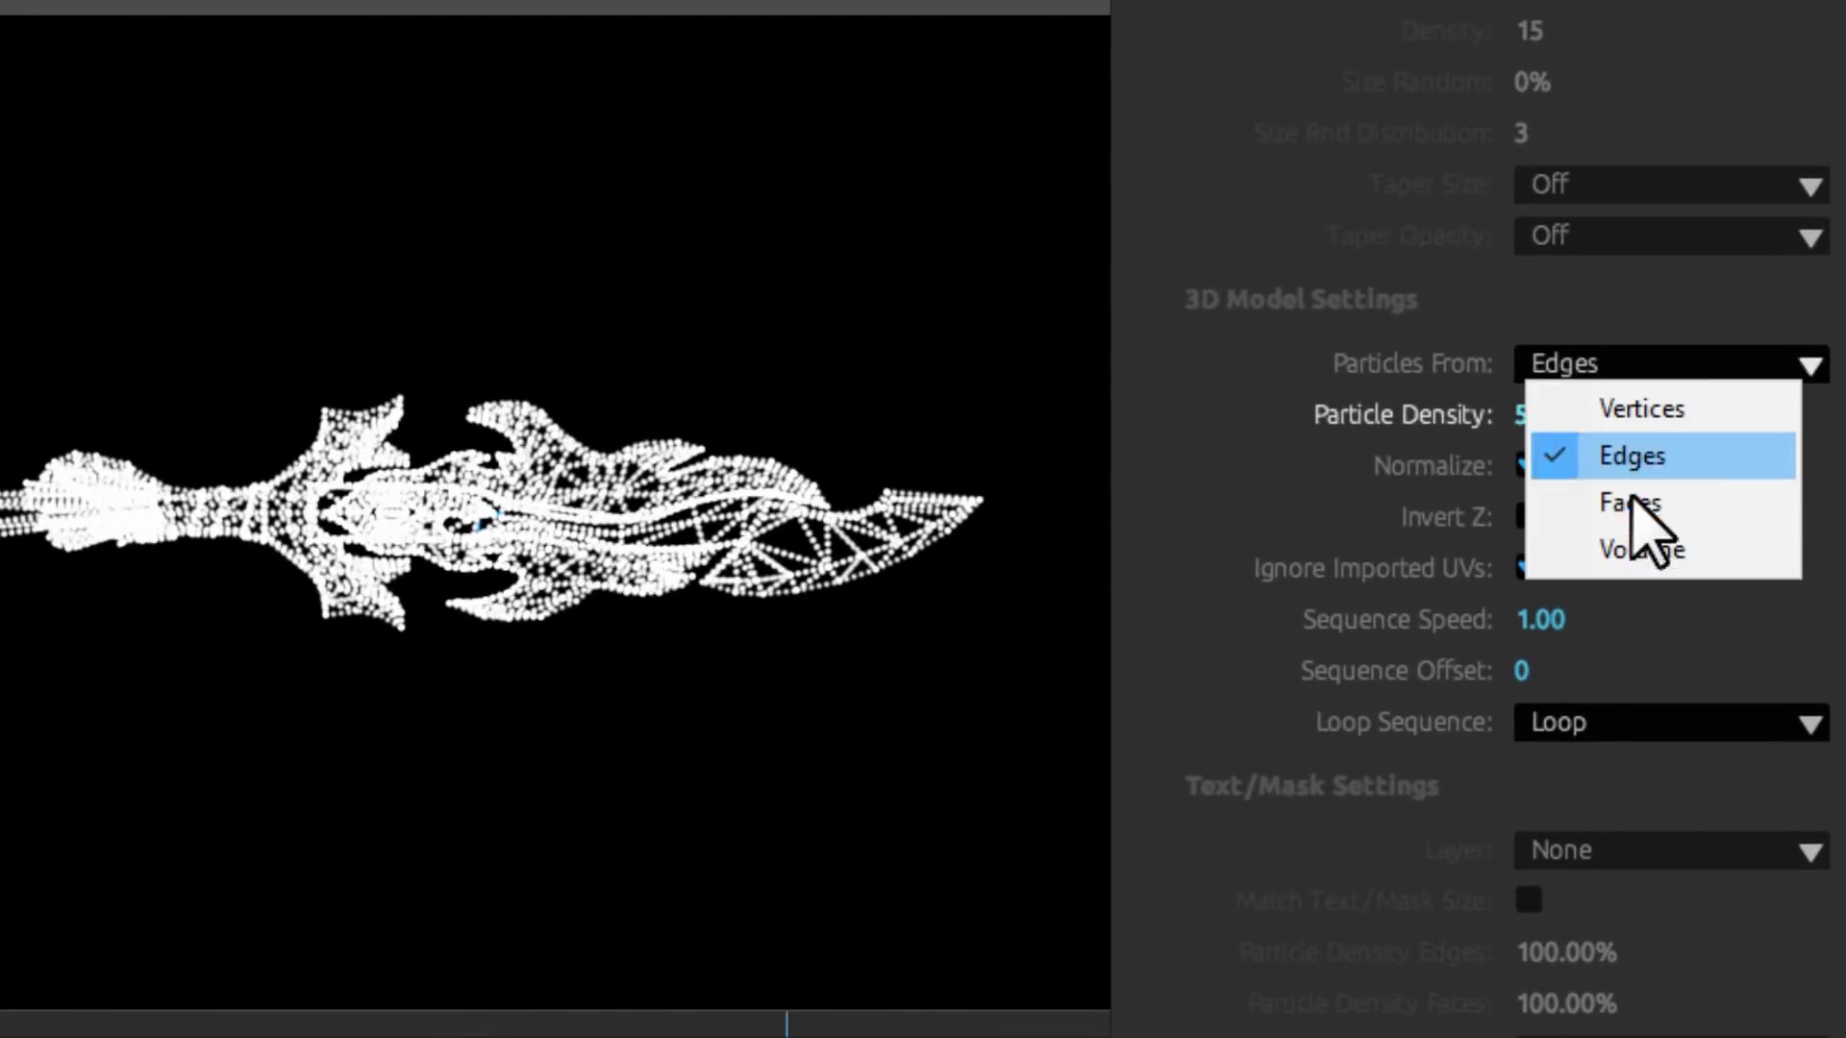
pyautogui.click(1634, 502)
pyautogui.moveTo(1550, 415); pyautogui.dragTo(1723, 414)
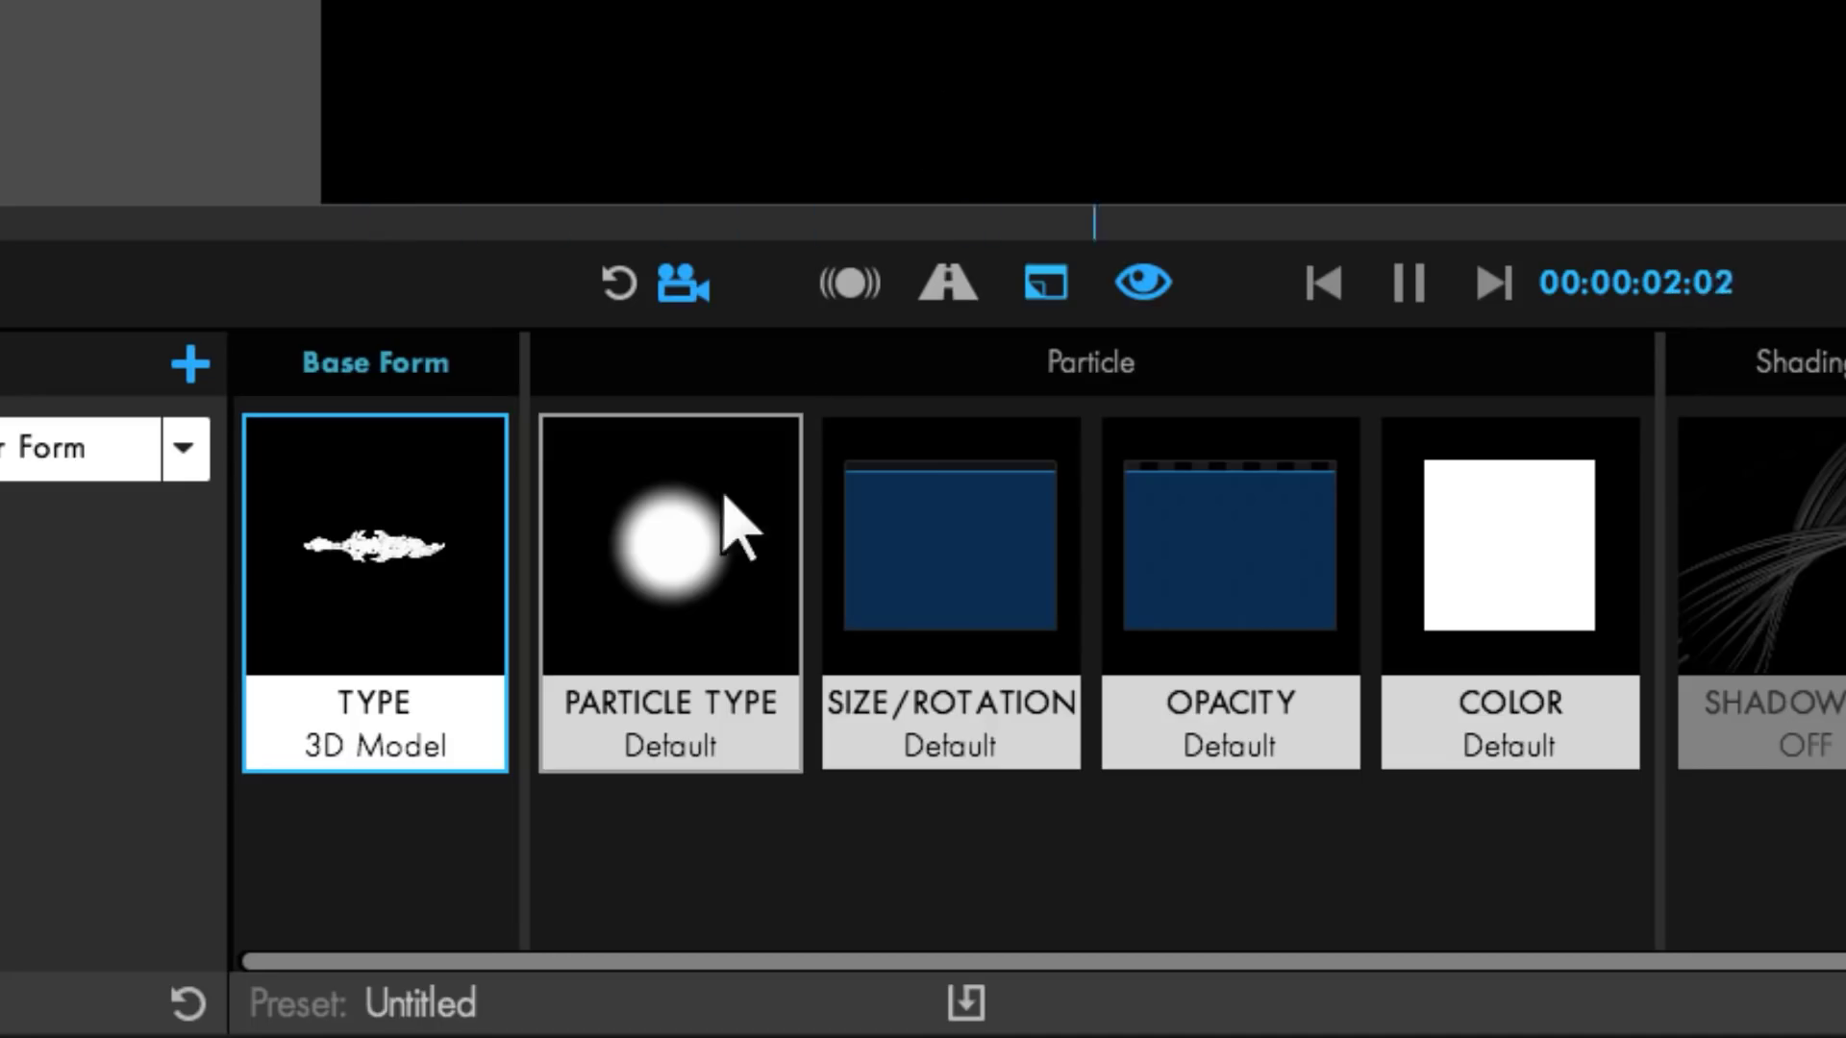
# Step: Set Particle Type to Sprite using Glass Bits Seq 2, with Time Sampling Random - Still Frame
pyautogui.click(706, 553)
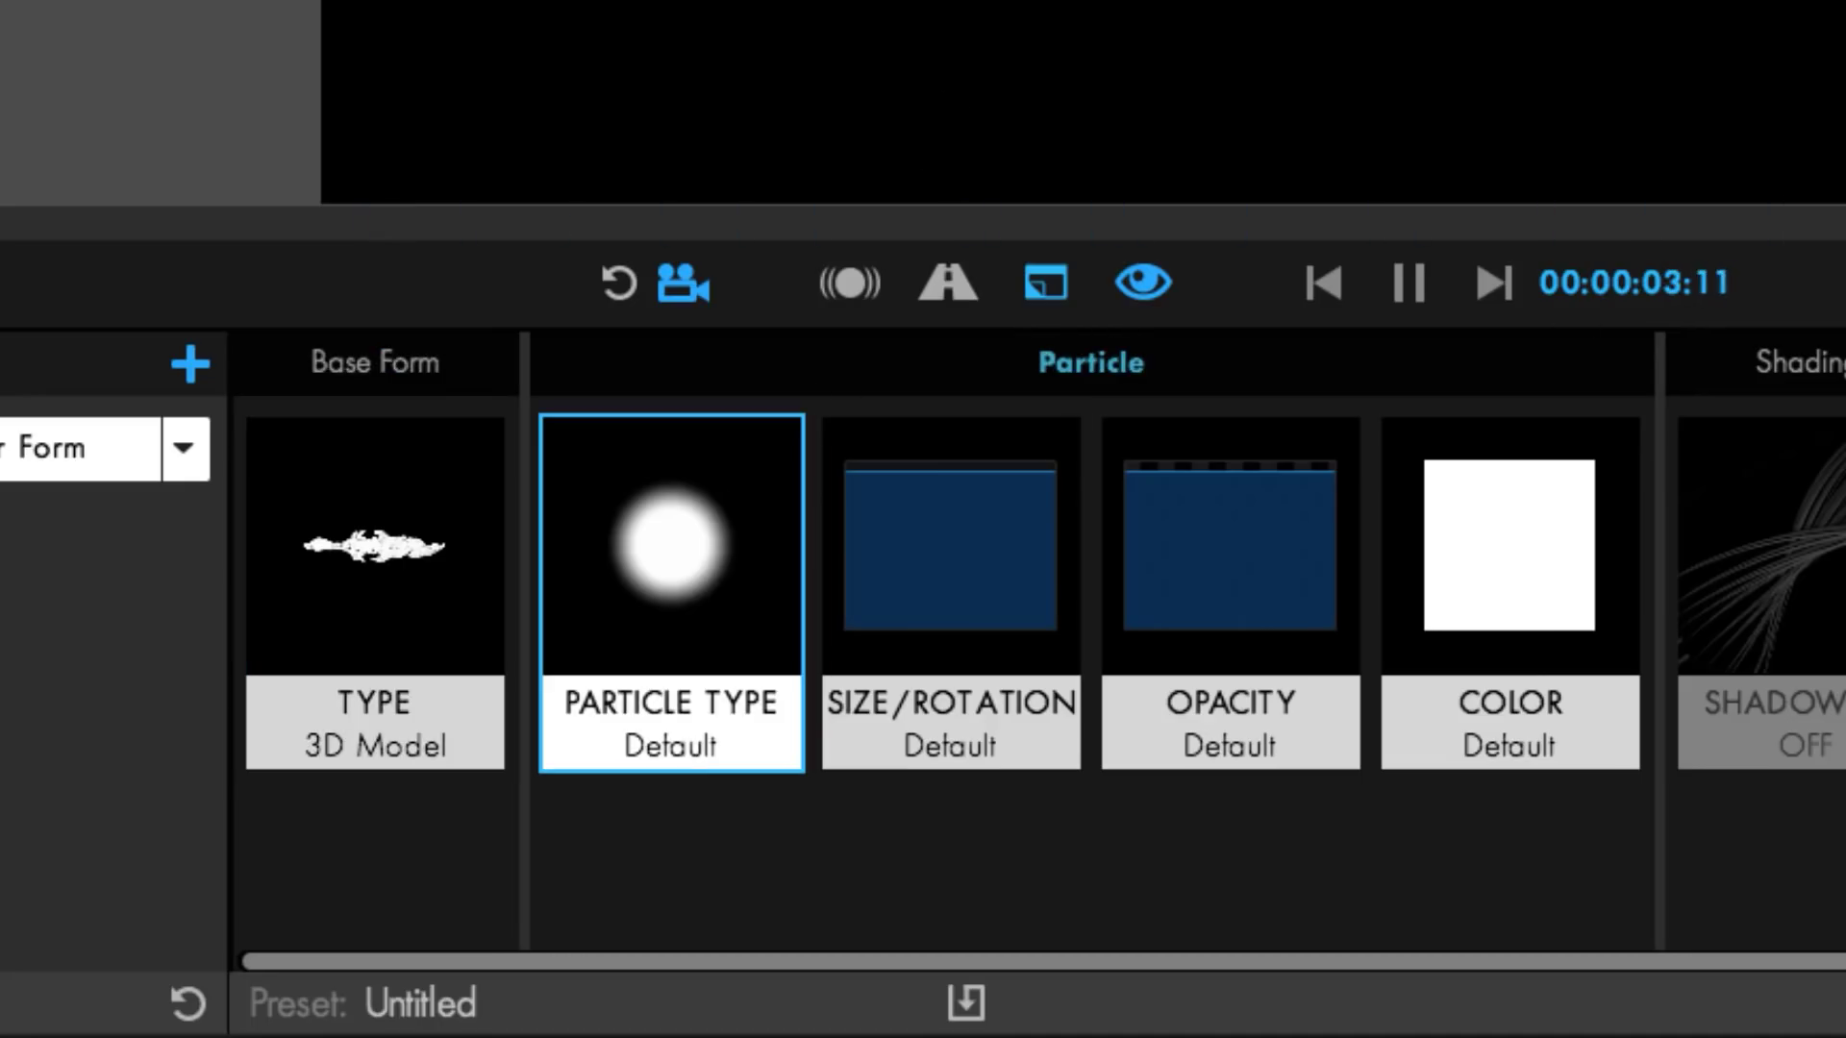
pyautogui.click(1648, 237)
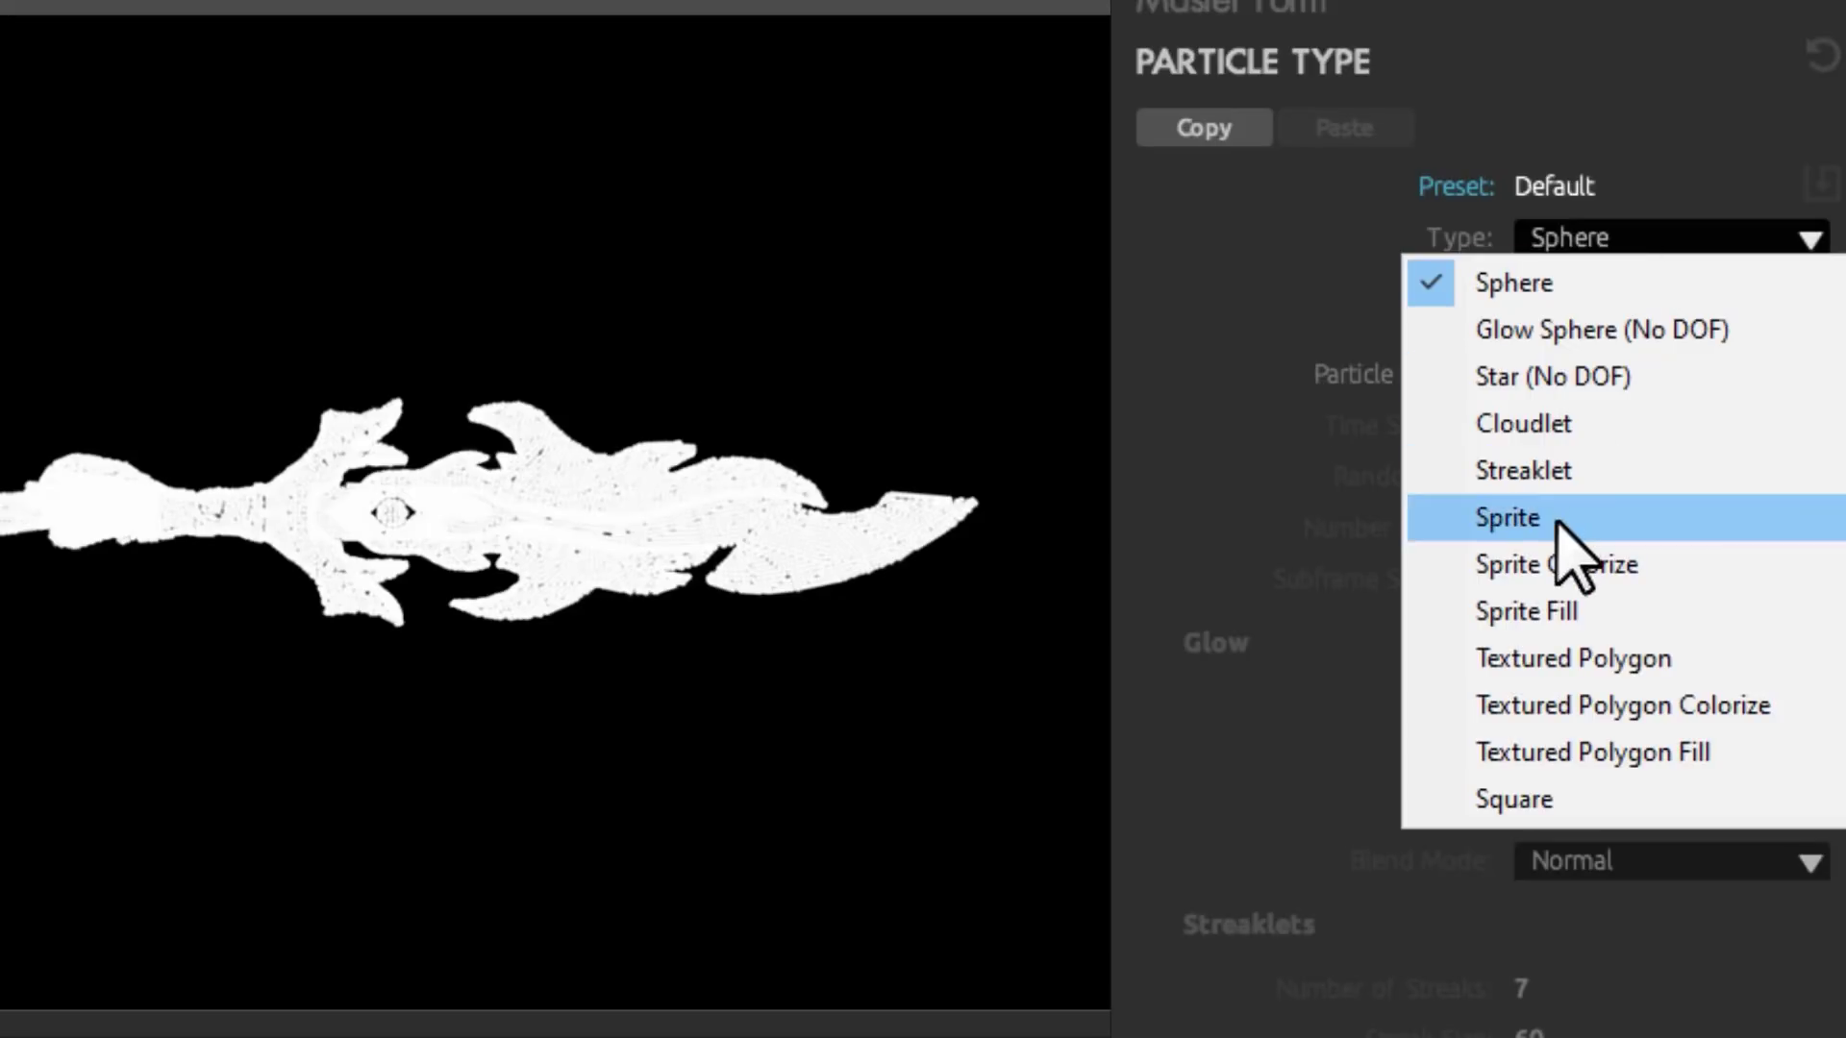
pyautogui.click(1444, 523)
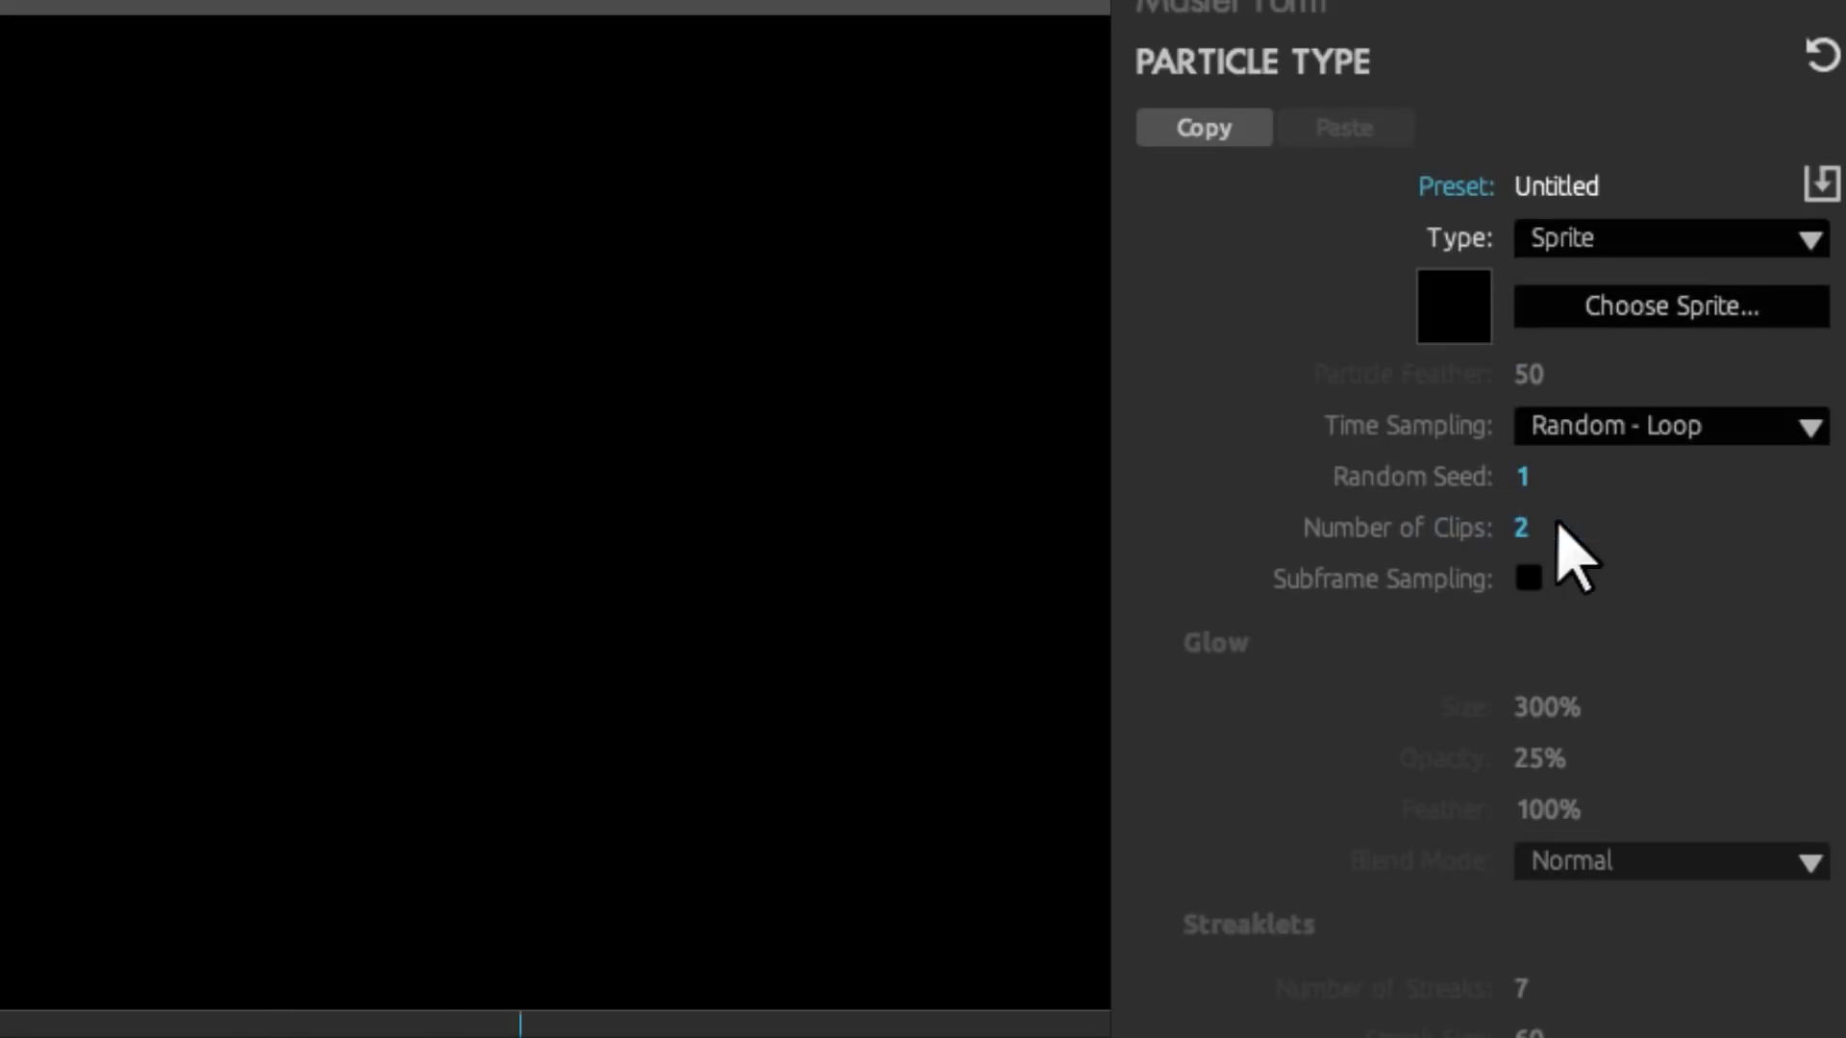
pyautogui.click(1543, 306)
pyautogui.moveTo(1669, 170); pyautogui.dragTo(1654, 292)
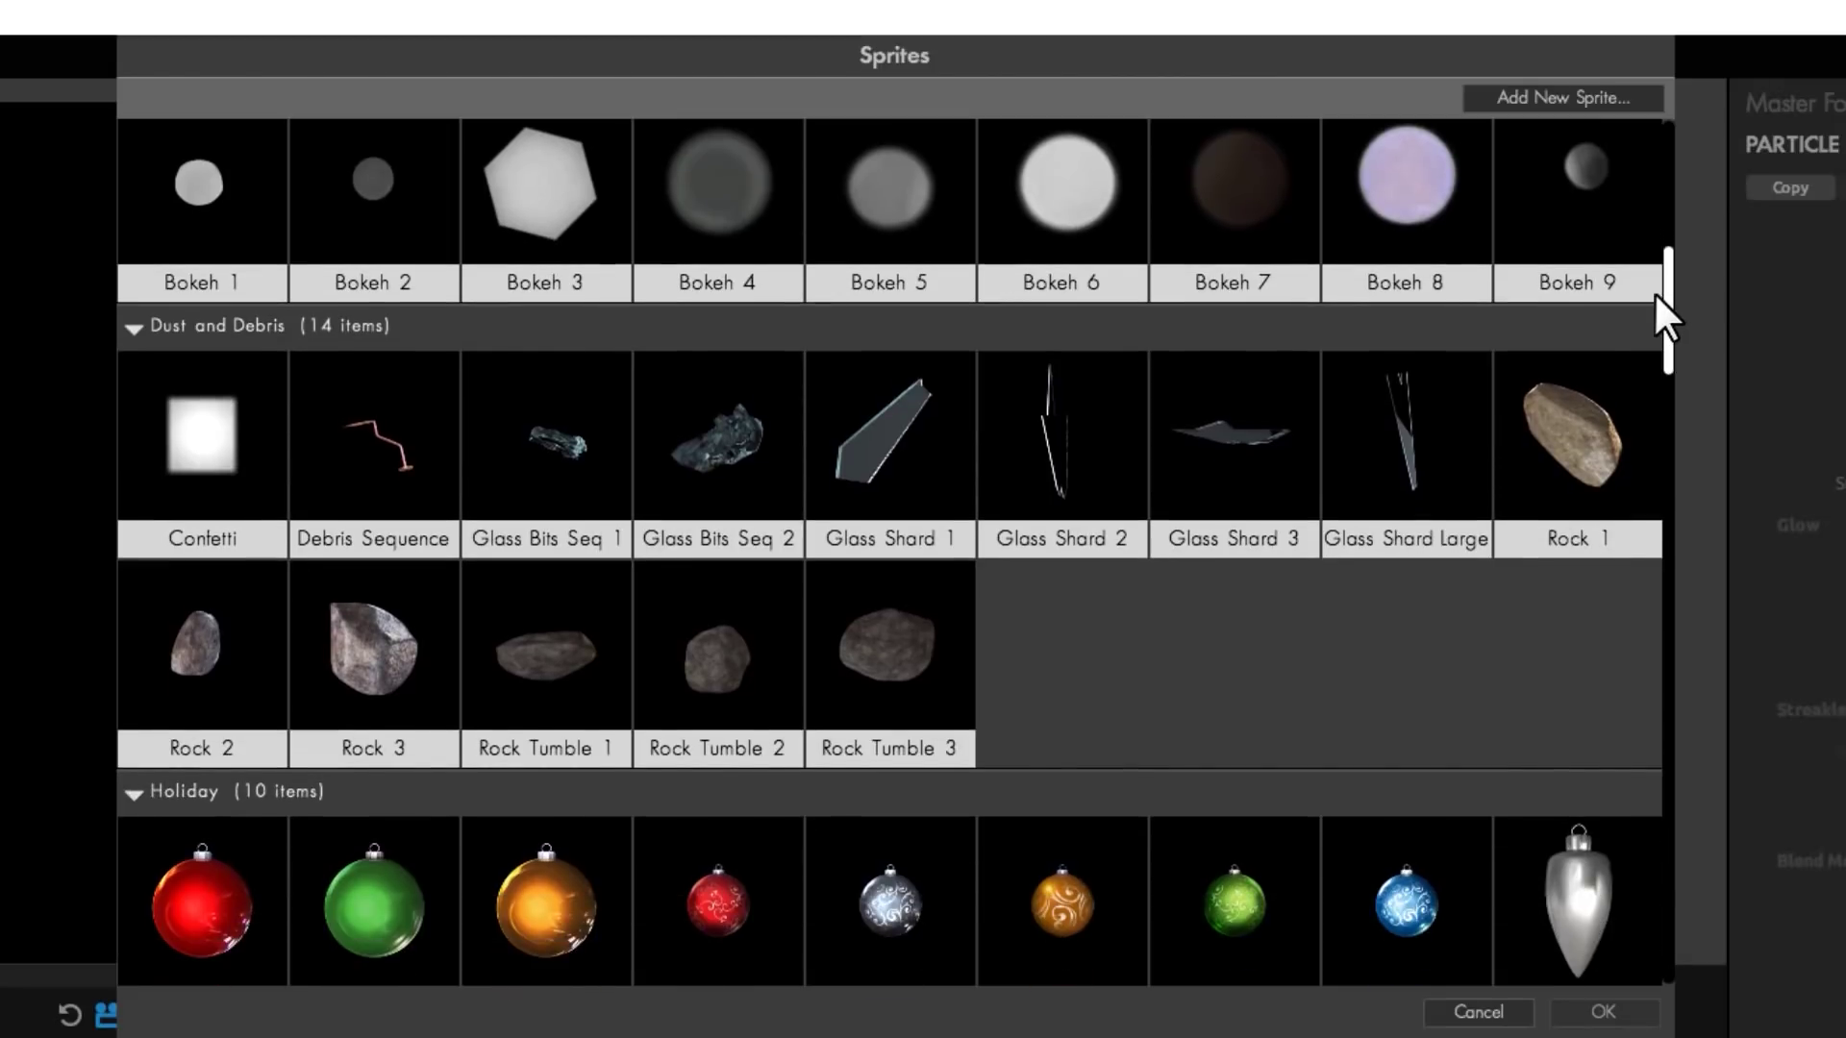
pyautogui.click(731, 454)
pyautogui.click(1591, 1017)
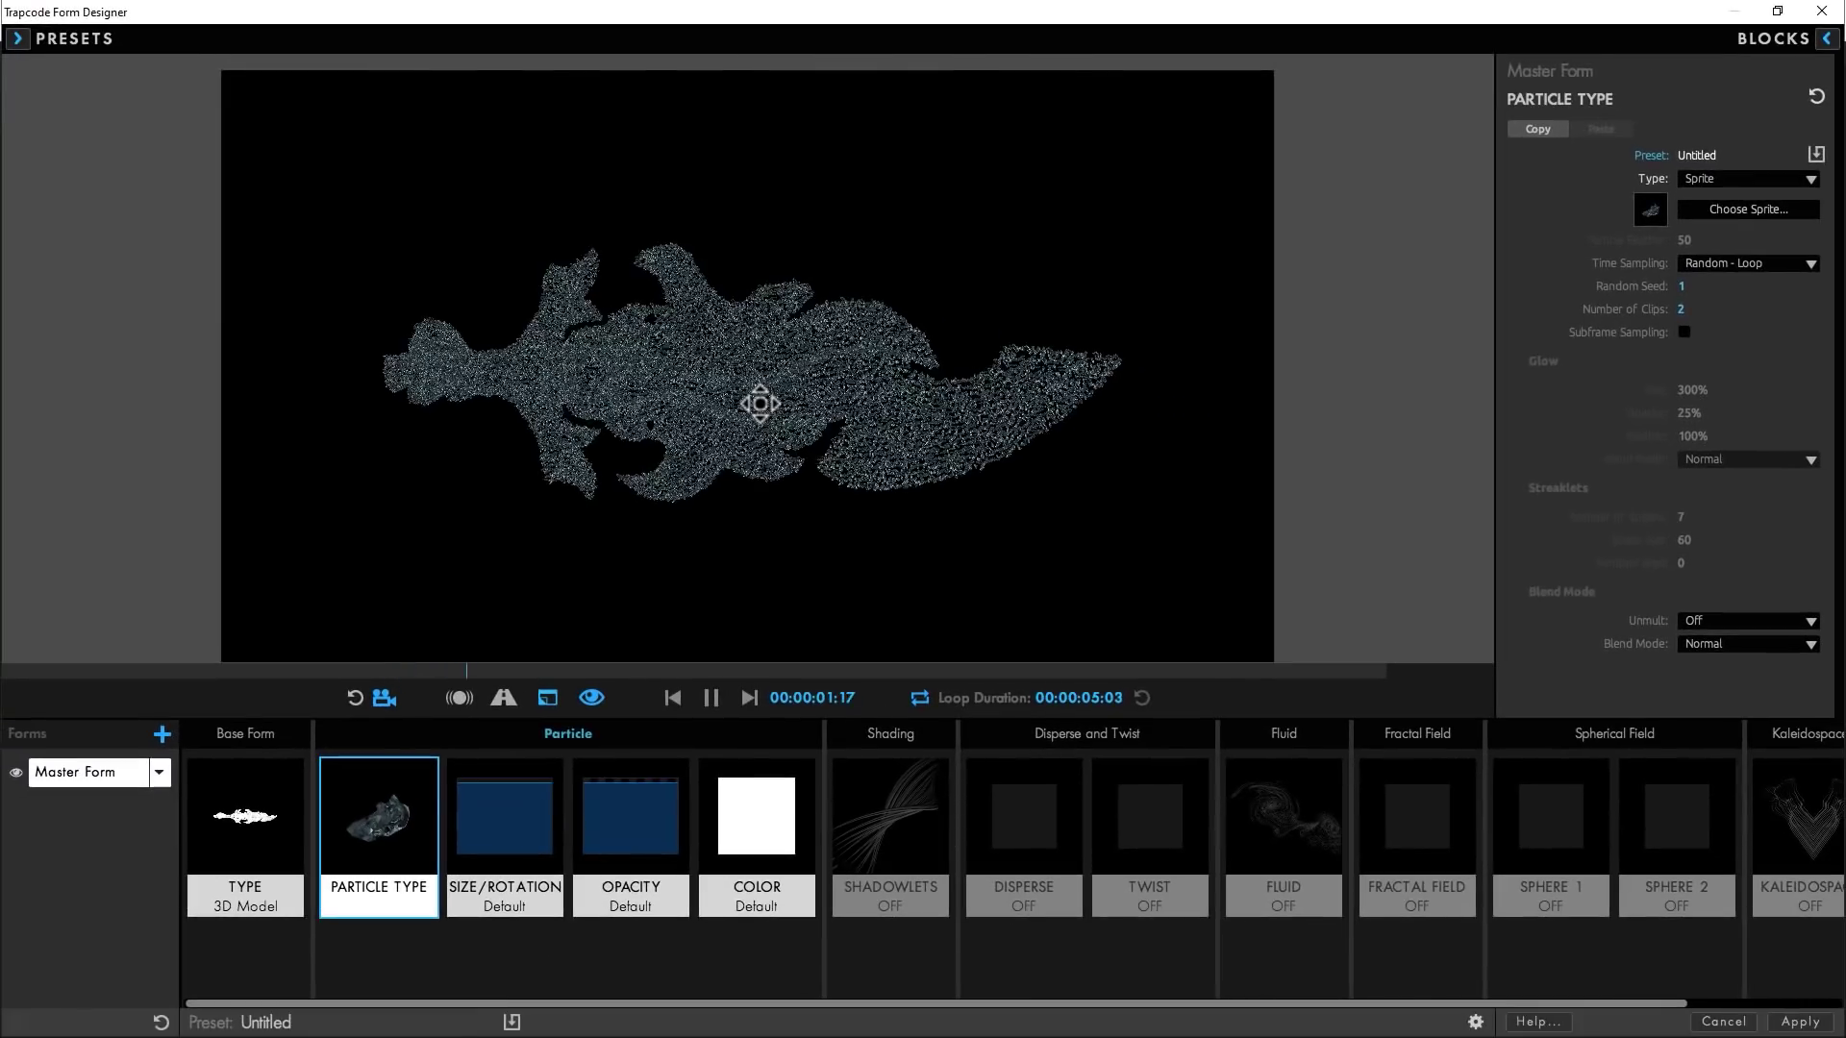
pyautogui.click(1781, 266)
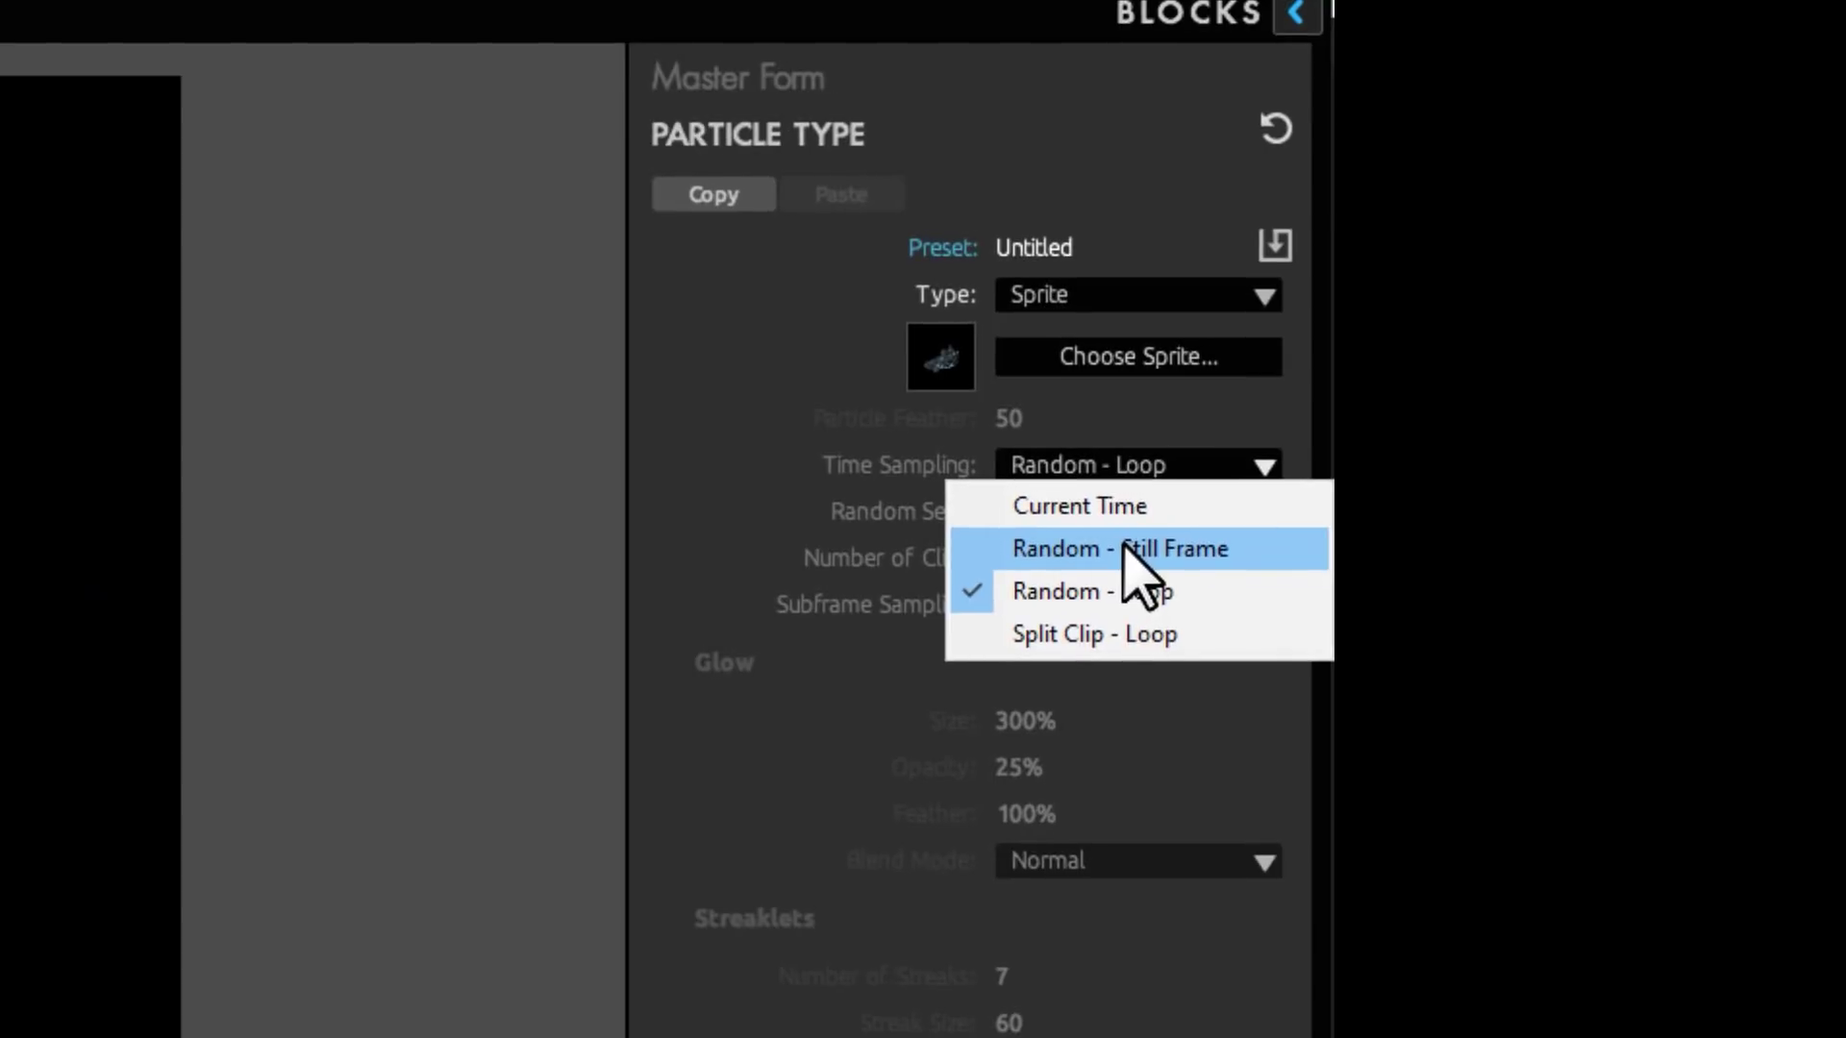
pyautogui.click(1127, 548)
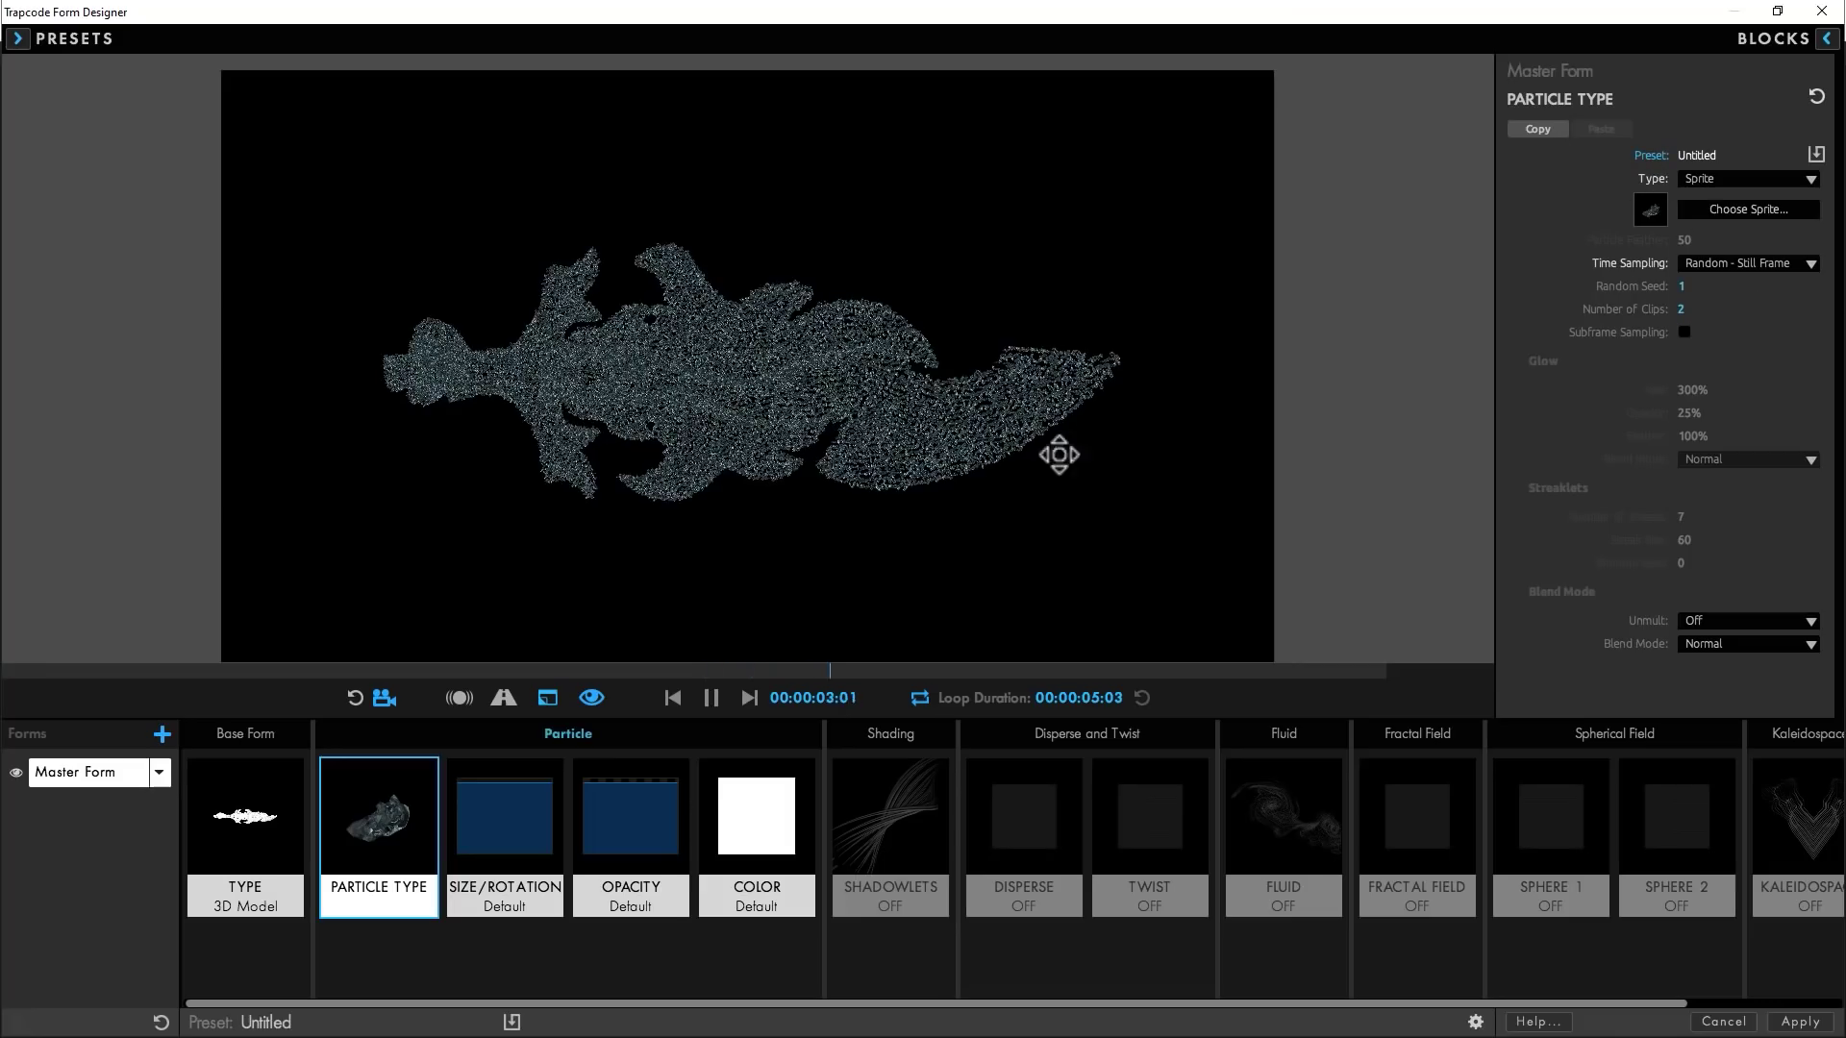
# Step: Enlarge the particles, add random size variation, and randomize rotation up to 82
pyautogui.click(493, 806)
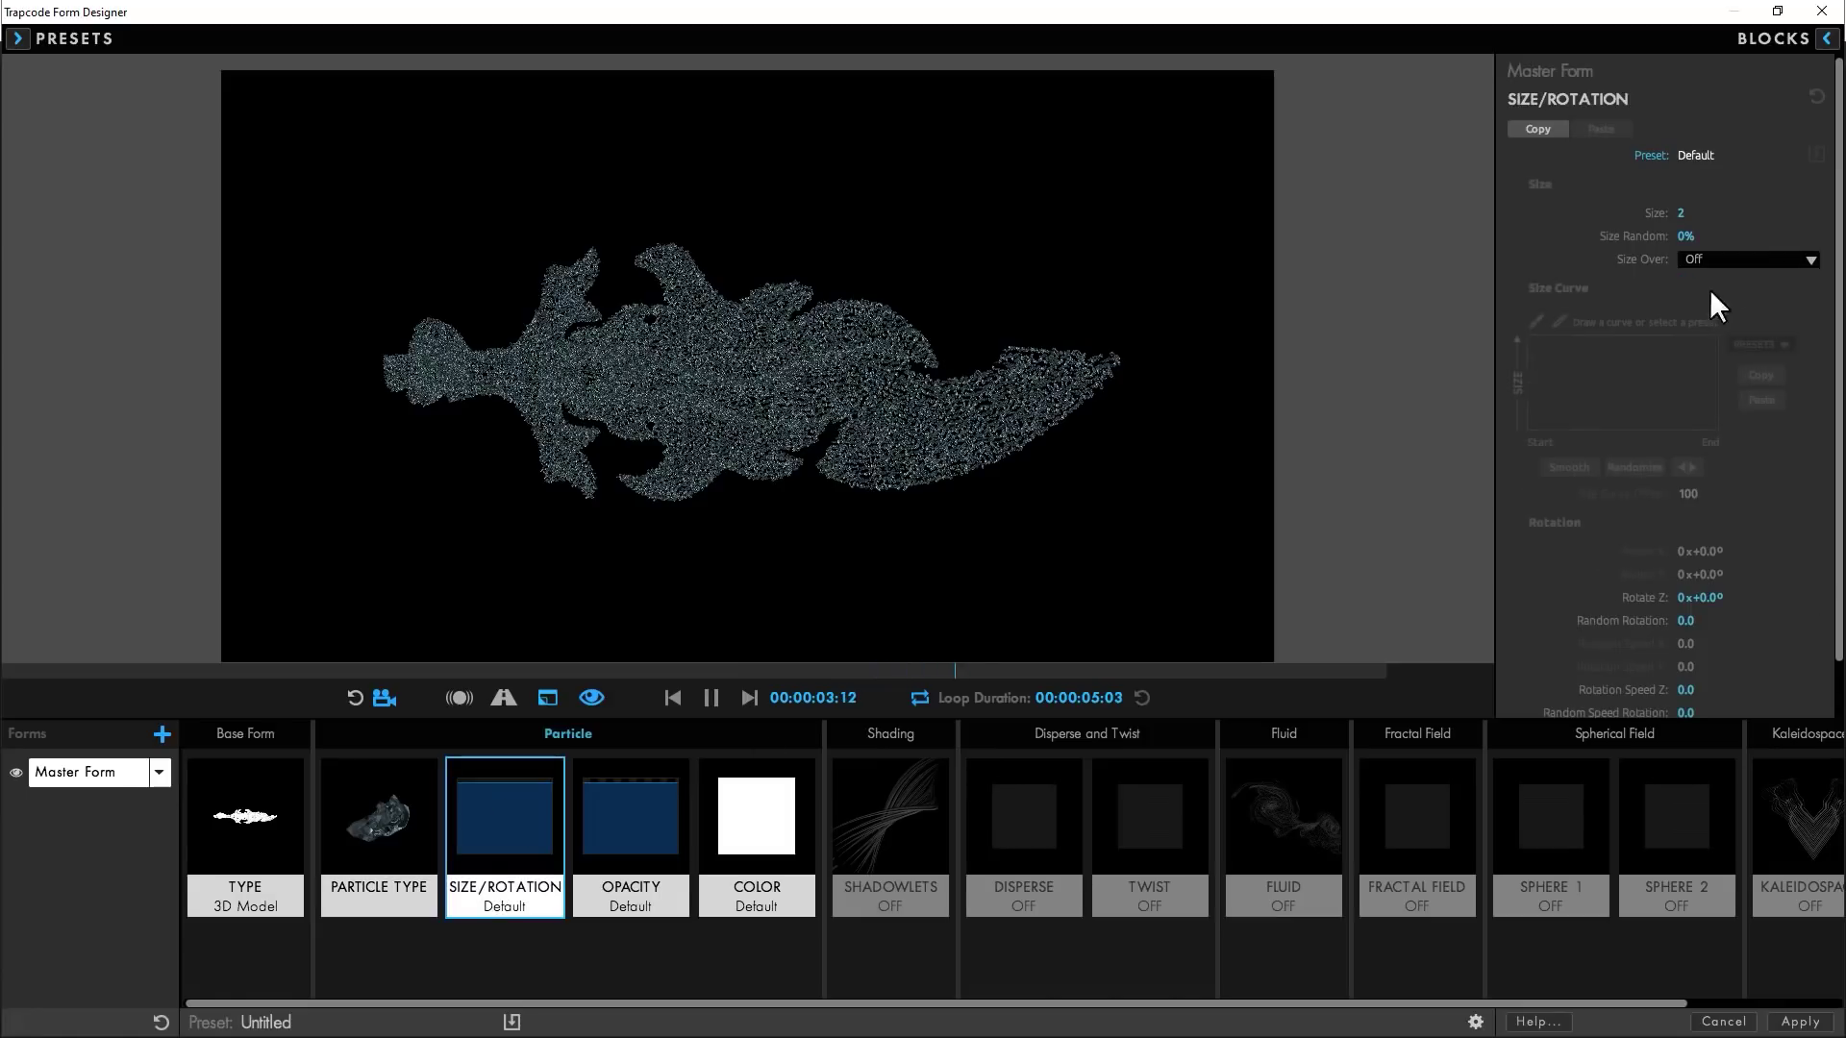
pyautogui.moveTo(1683, 214)
pyautogui.mouseDown()
pyautogui.moveTo(1731, 214)
pyautogui.moveTo(1683, 213)
pyautogui.mouseUp()
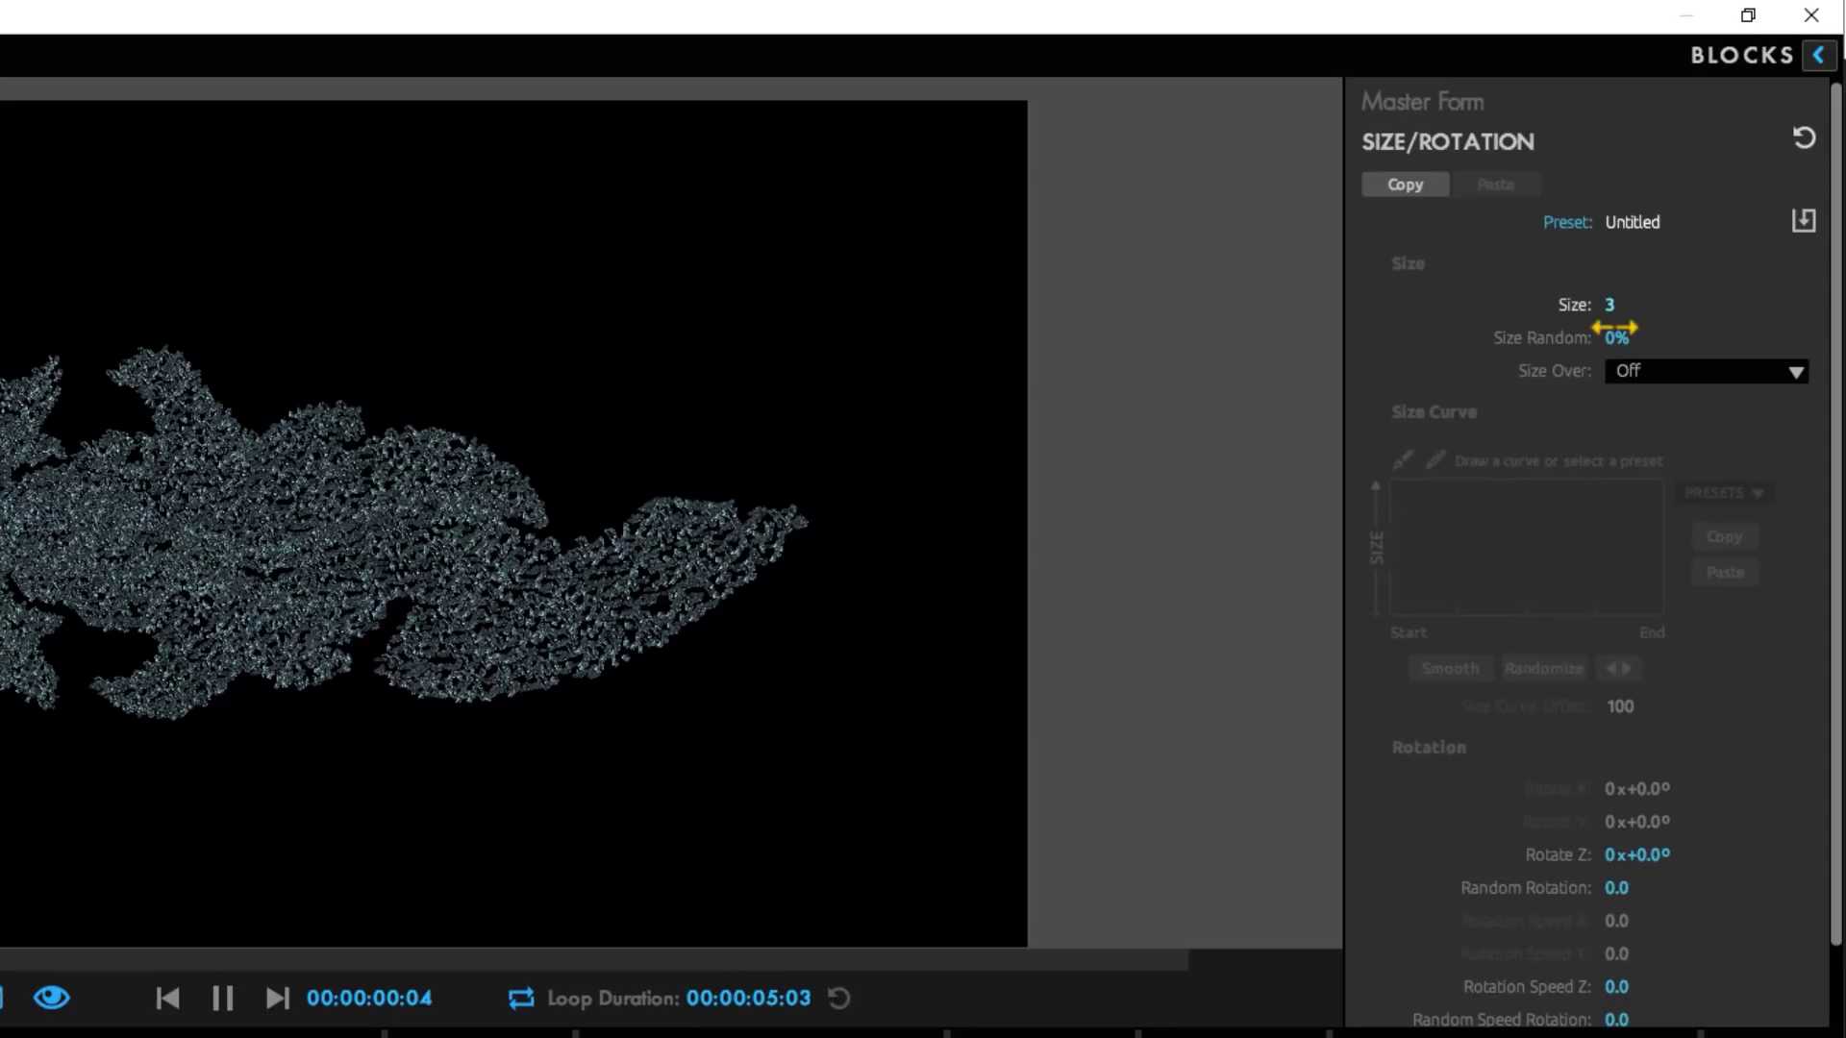
pyautogui.moveTo(1617, 337); pyautogui.dragTo(1636, 338)
pyautogui.scroll(-2, 1648, 836)
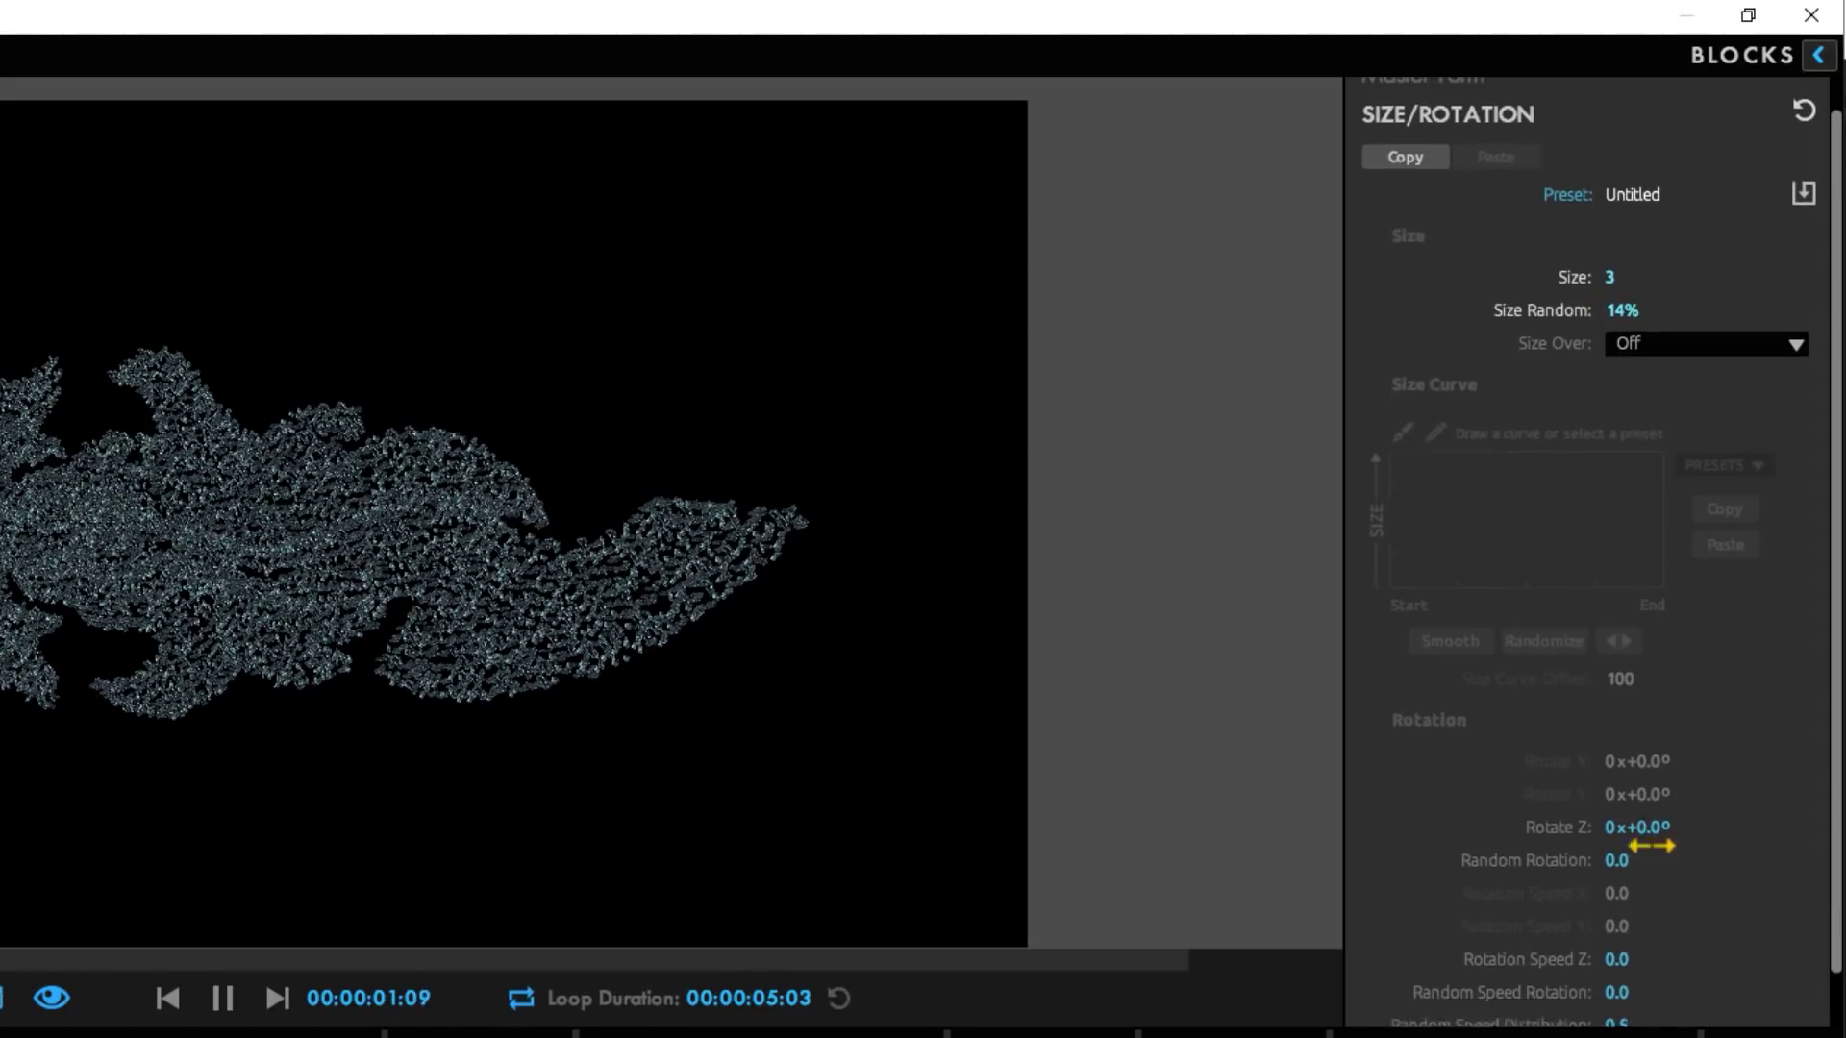
pyautogui.moveTo(1622, 814); pyautogui.dragTo(1682, 814)
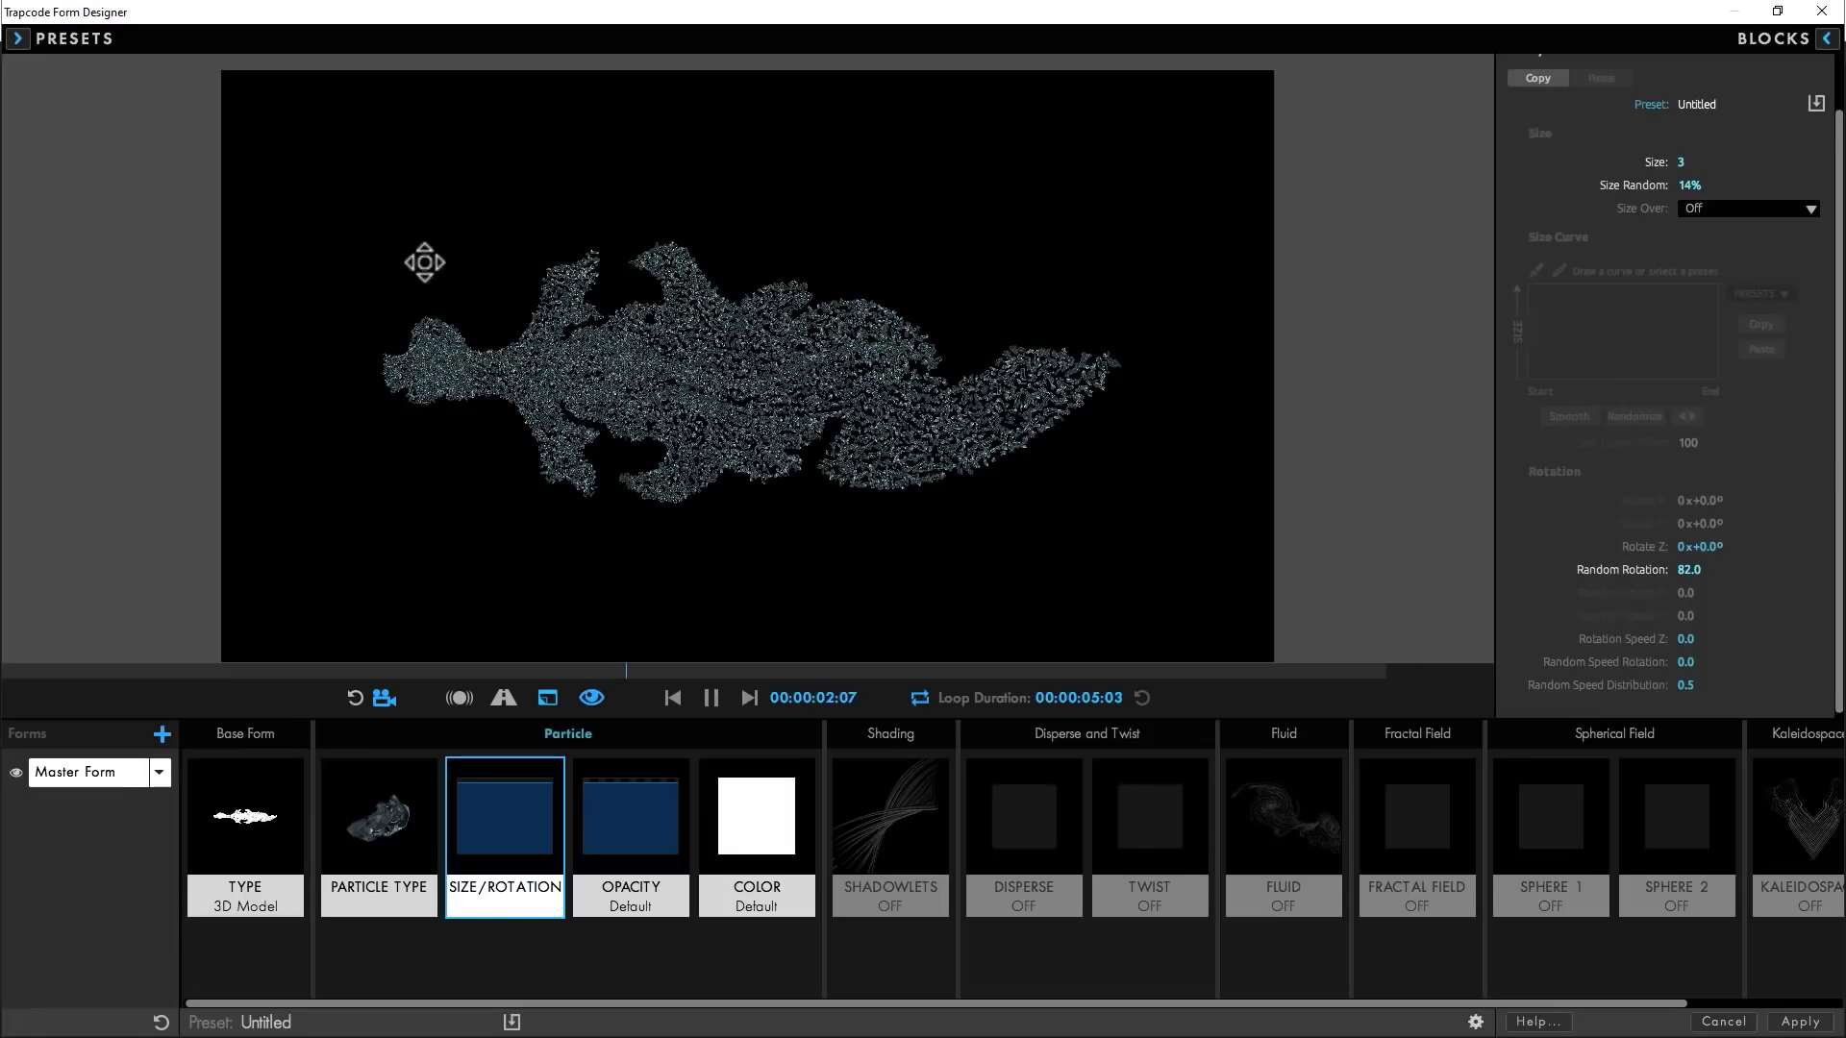
# Step: Raise the 3D model's Particle Density to 122% and orbit the preview to check the sword
pyautogui.click(249, 812)
pyautogui.scroll(-5, 1690, 341)
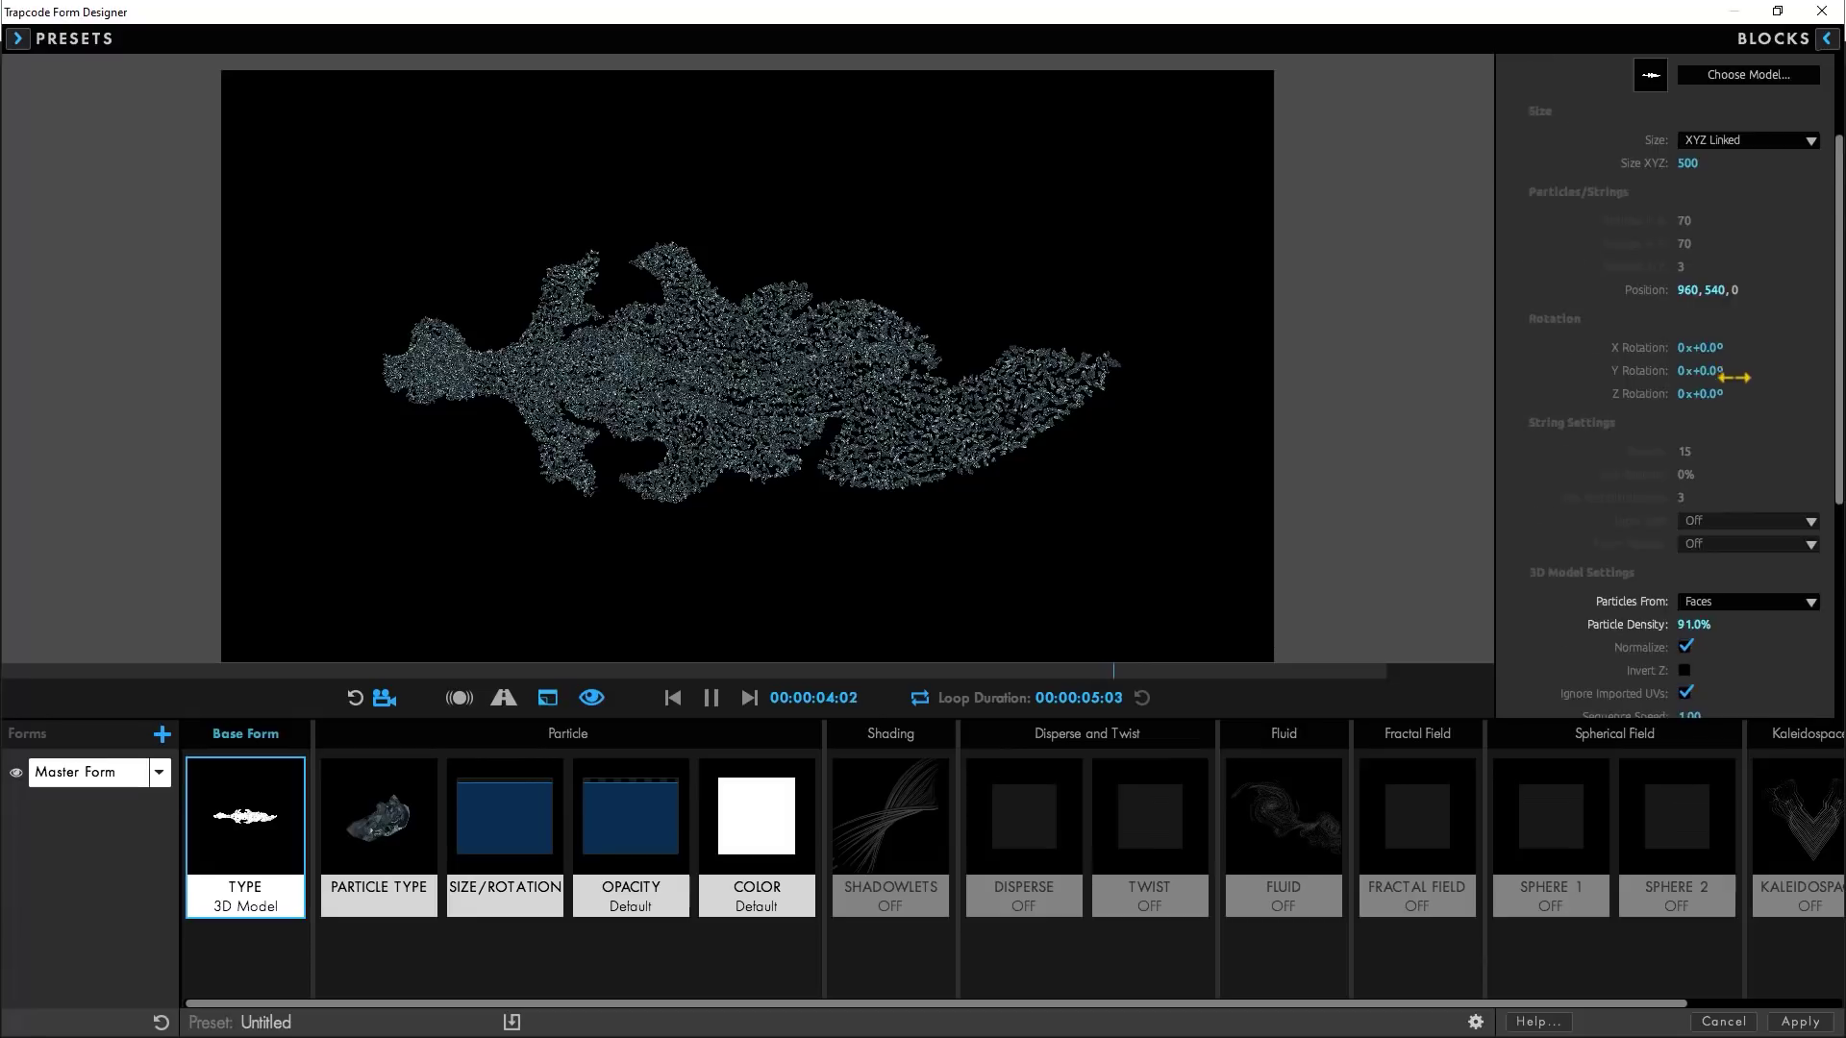
pyautogui.moveTo(1697, 488); pyautogui.dragTo(1701, 488)
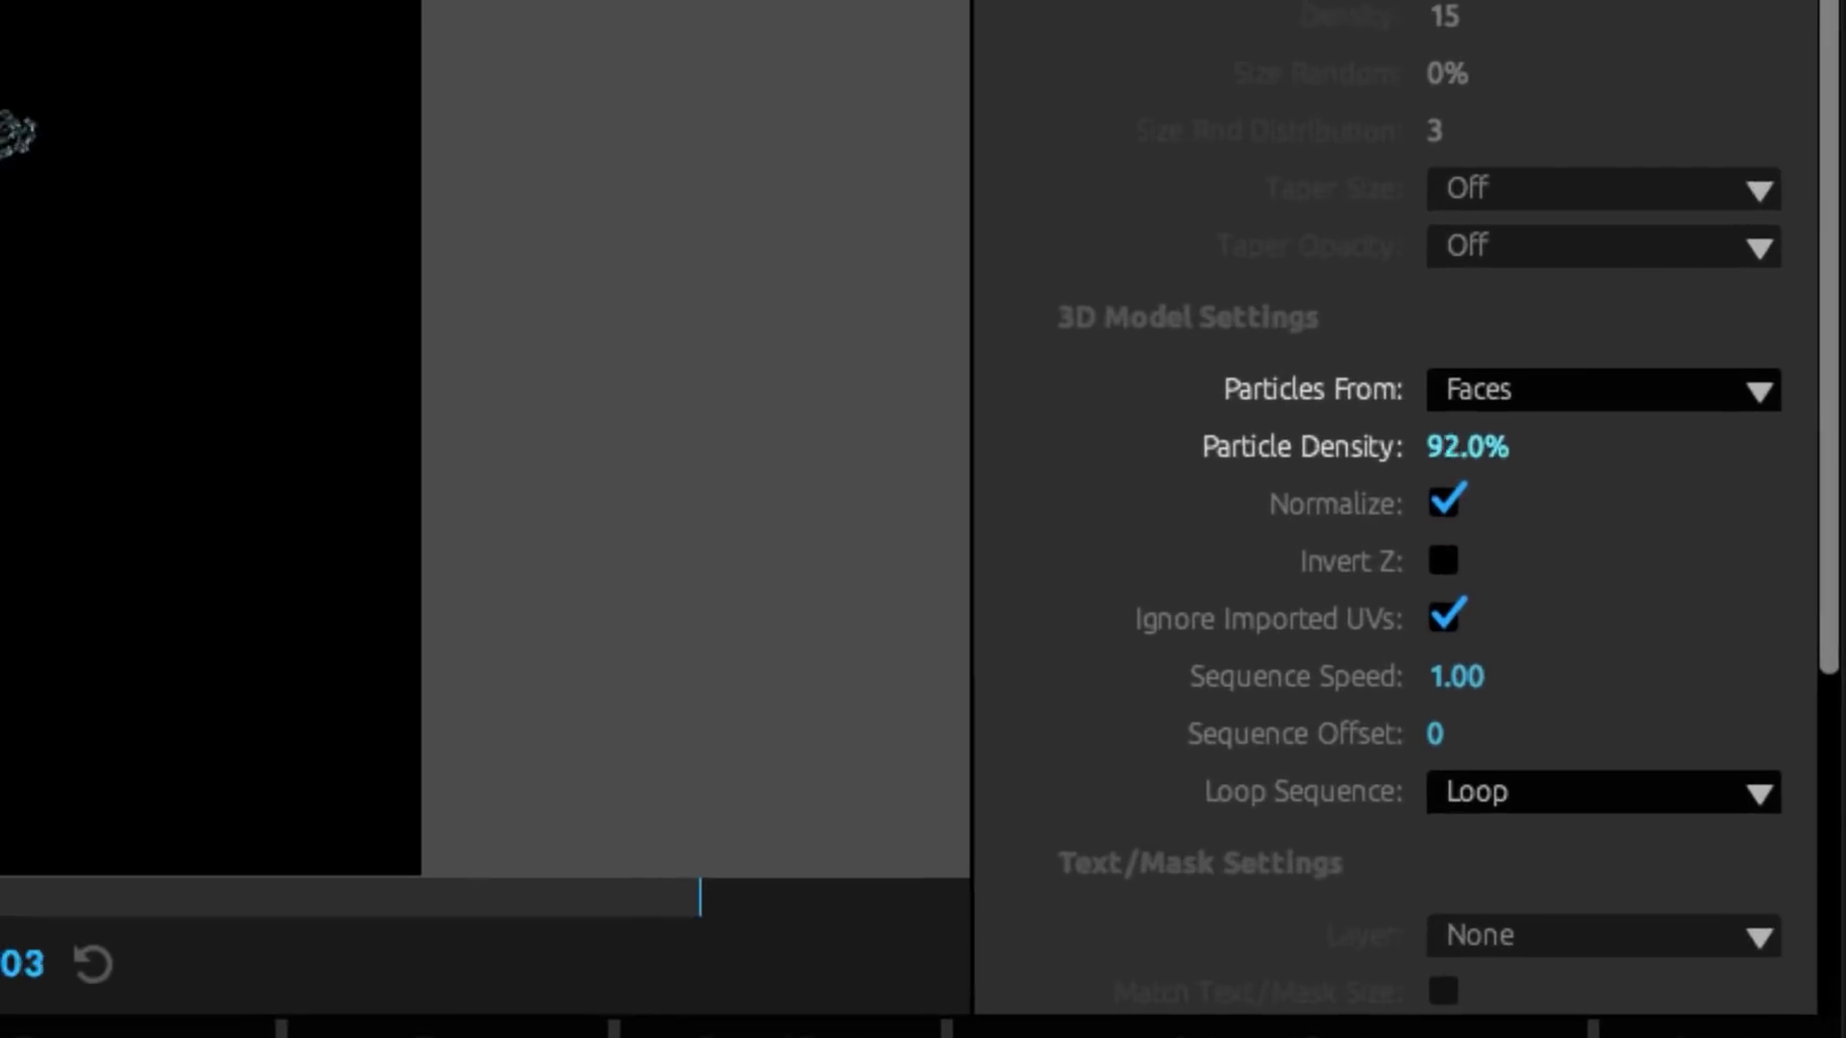
pyautogui.moveTo(1468, 446); pyautogui.dragTo(1485, 446)
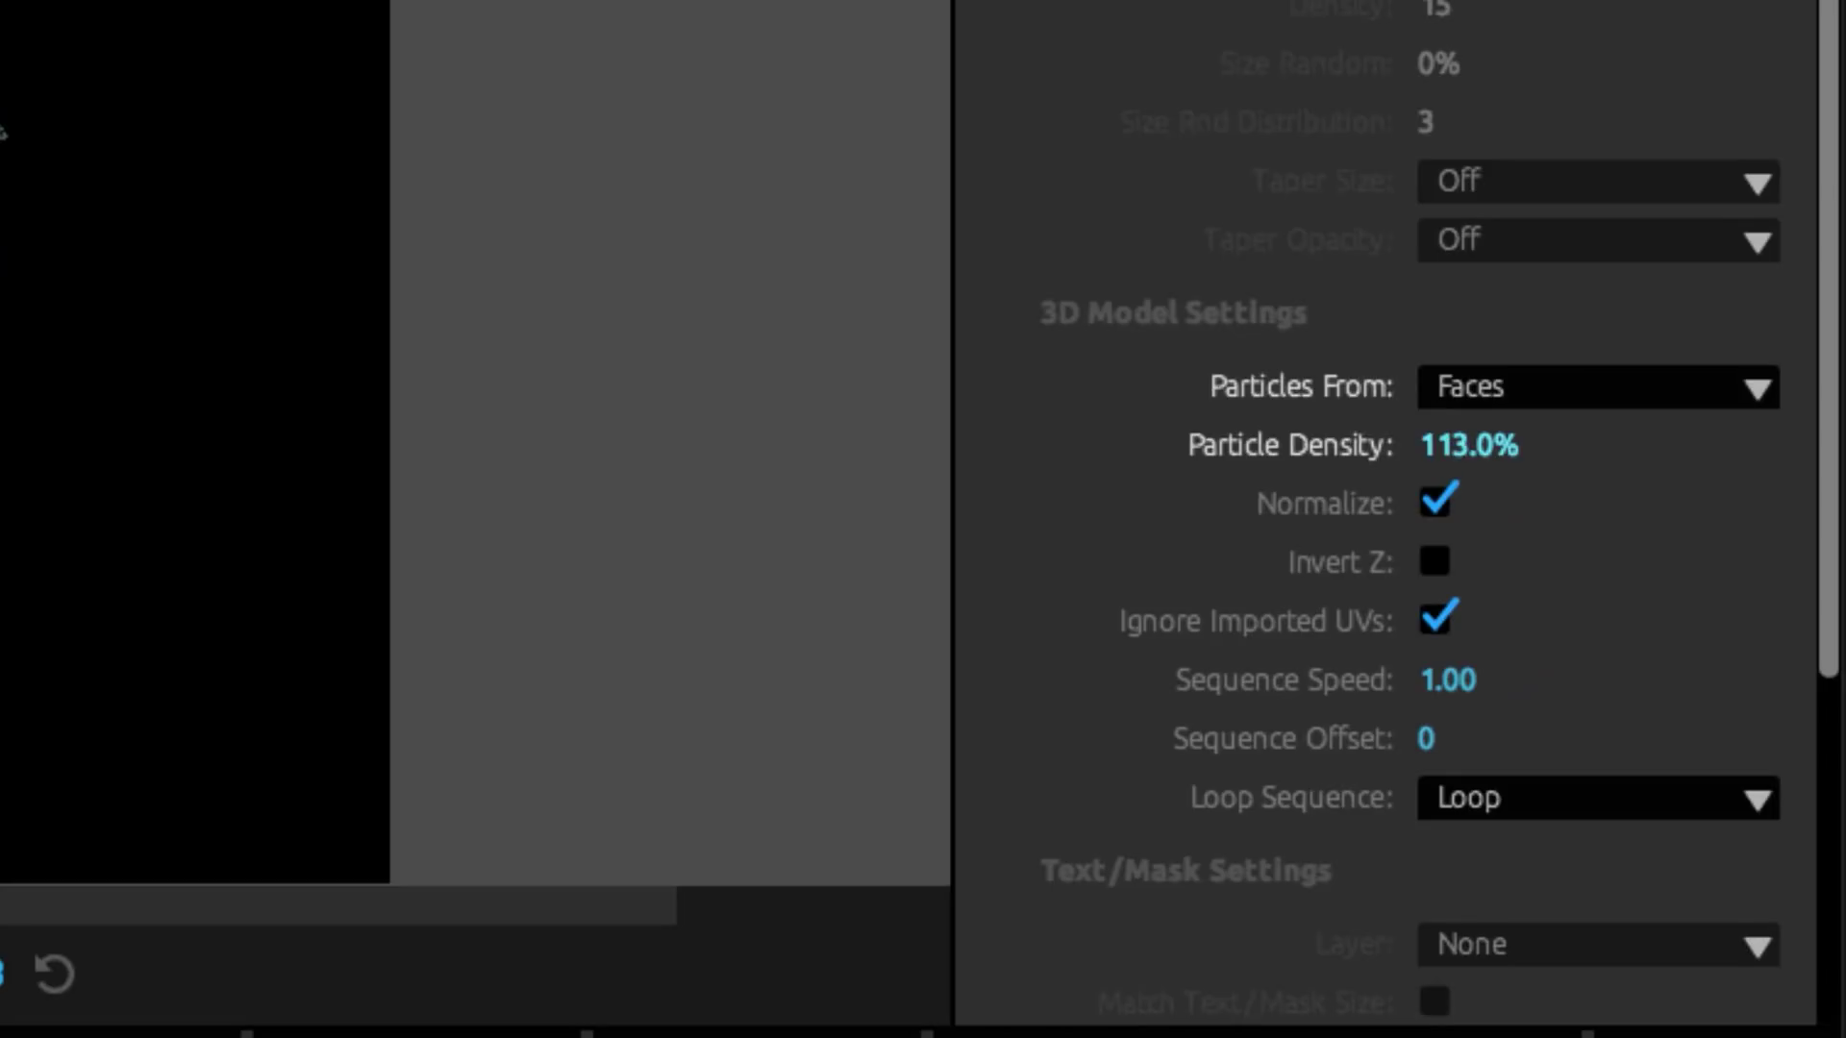
pyautogui.moveTo(1468, 446); pyautogui.dragTo(1538, 446)
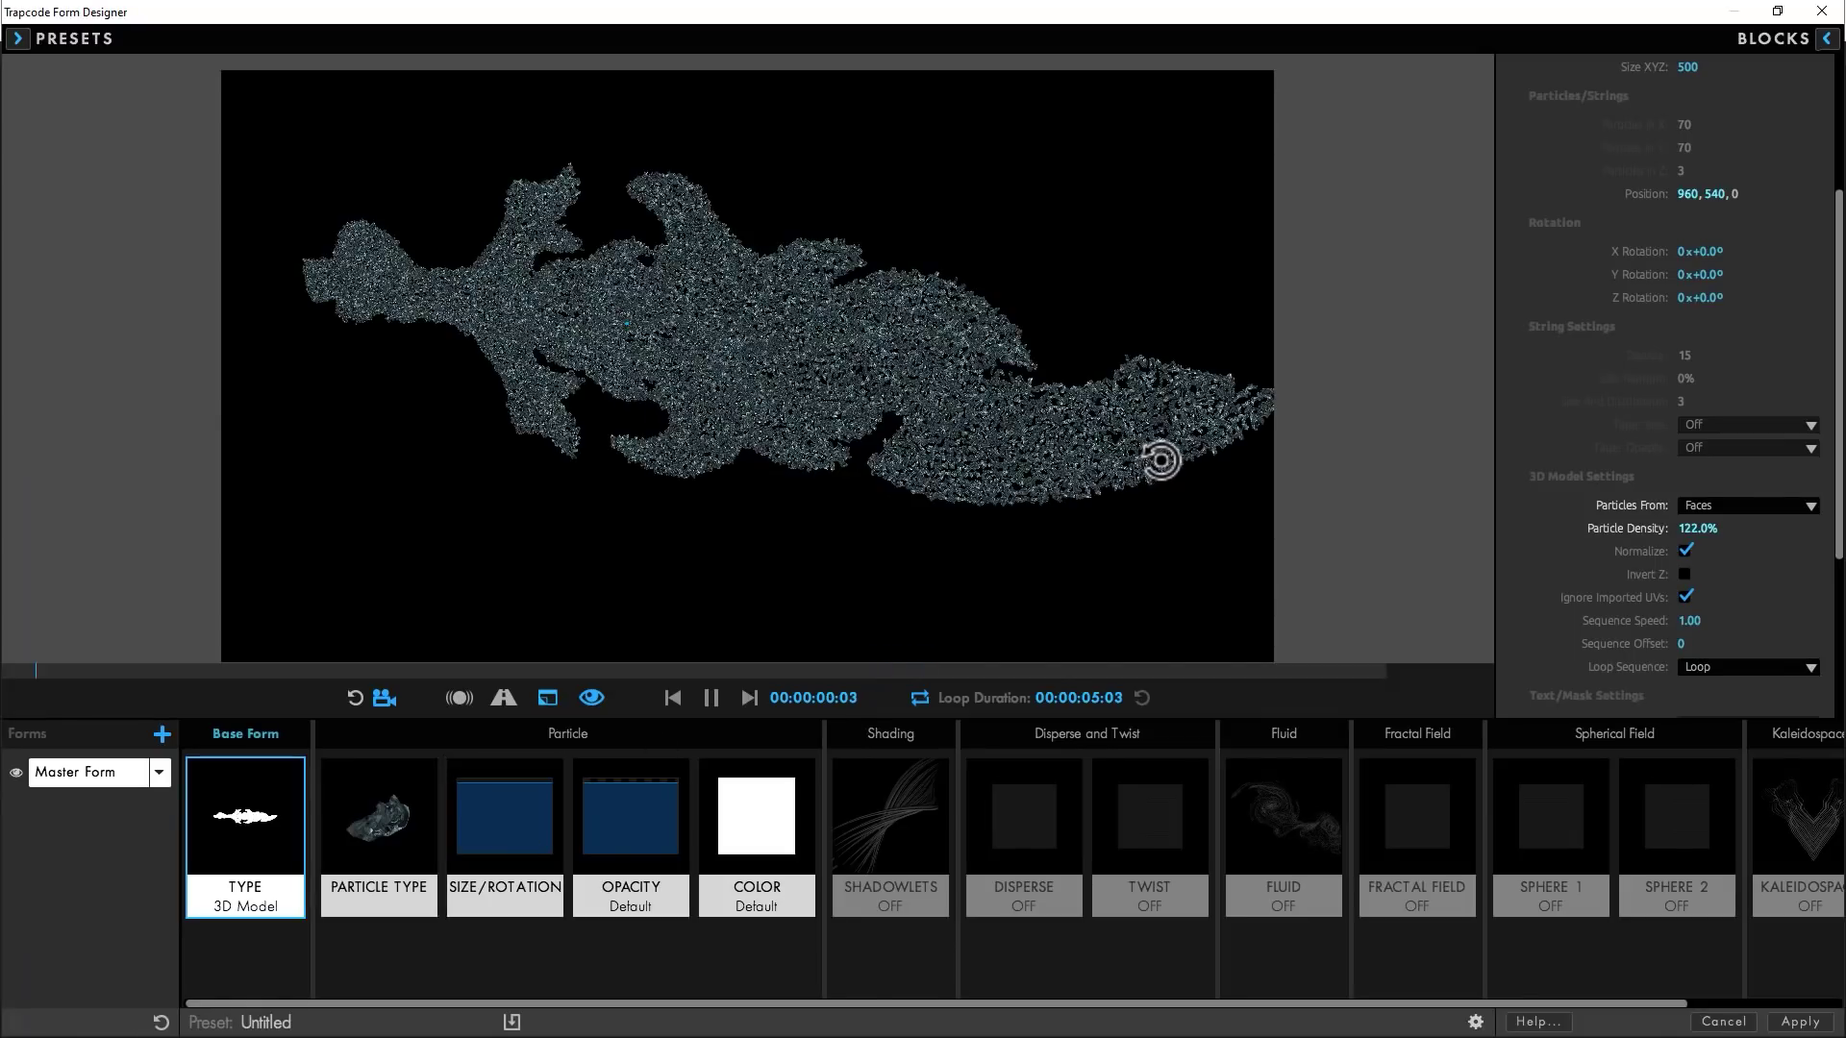
pyautogui.moveTo(1107, 459)
pyautogui.mouseDown()
pyautogui.moveTo(1068, 468)
pyautogui.moveTo(1112, 477)
pyautogui.moveTo(1096, 483)
pyautogui.mouseUp()
# Step: Switch the particle Blend Mode to Lighten in the Particle Type settings
pyautogui.click(521, 831)
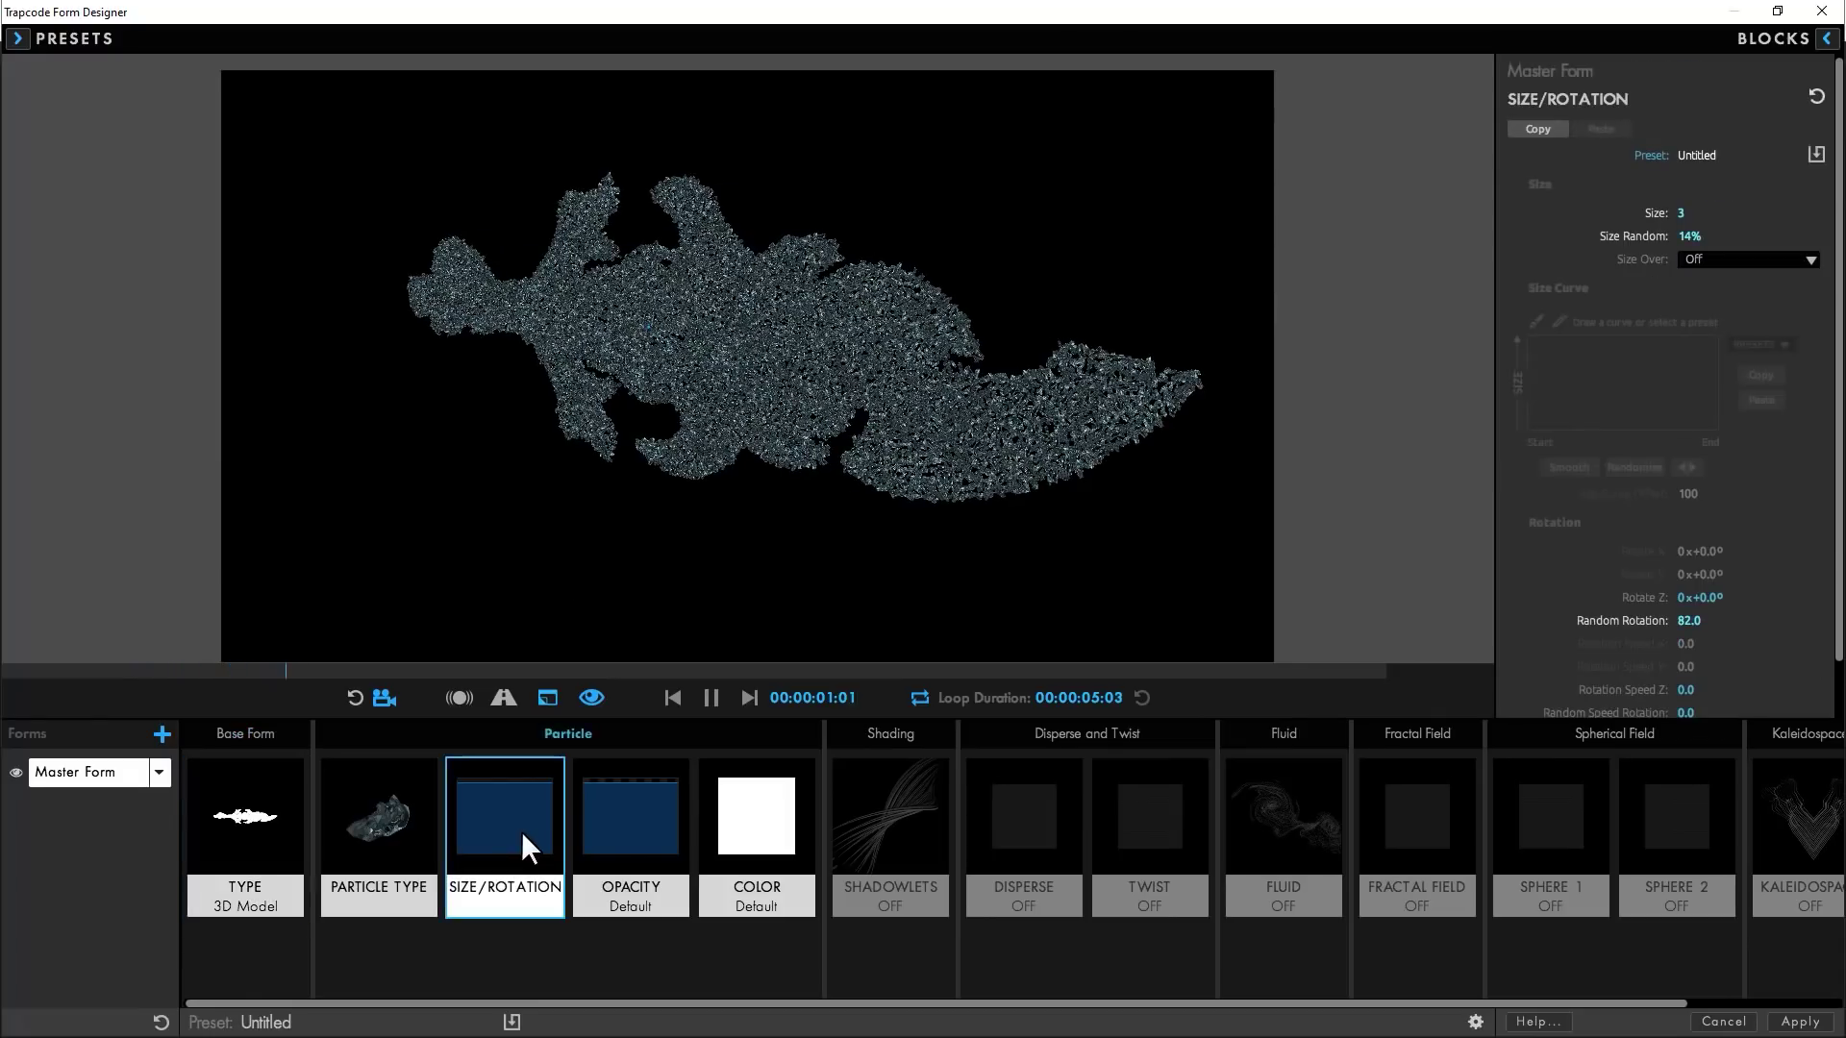
pyautogui.click(390, 822)
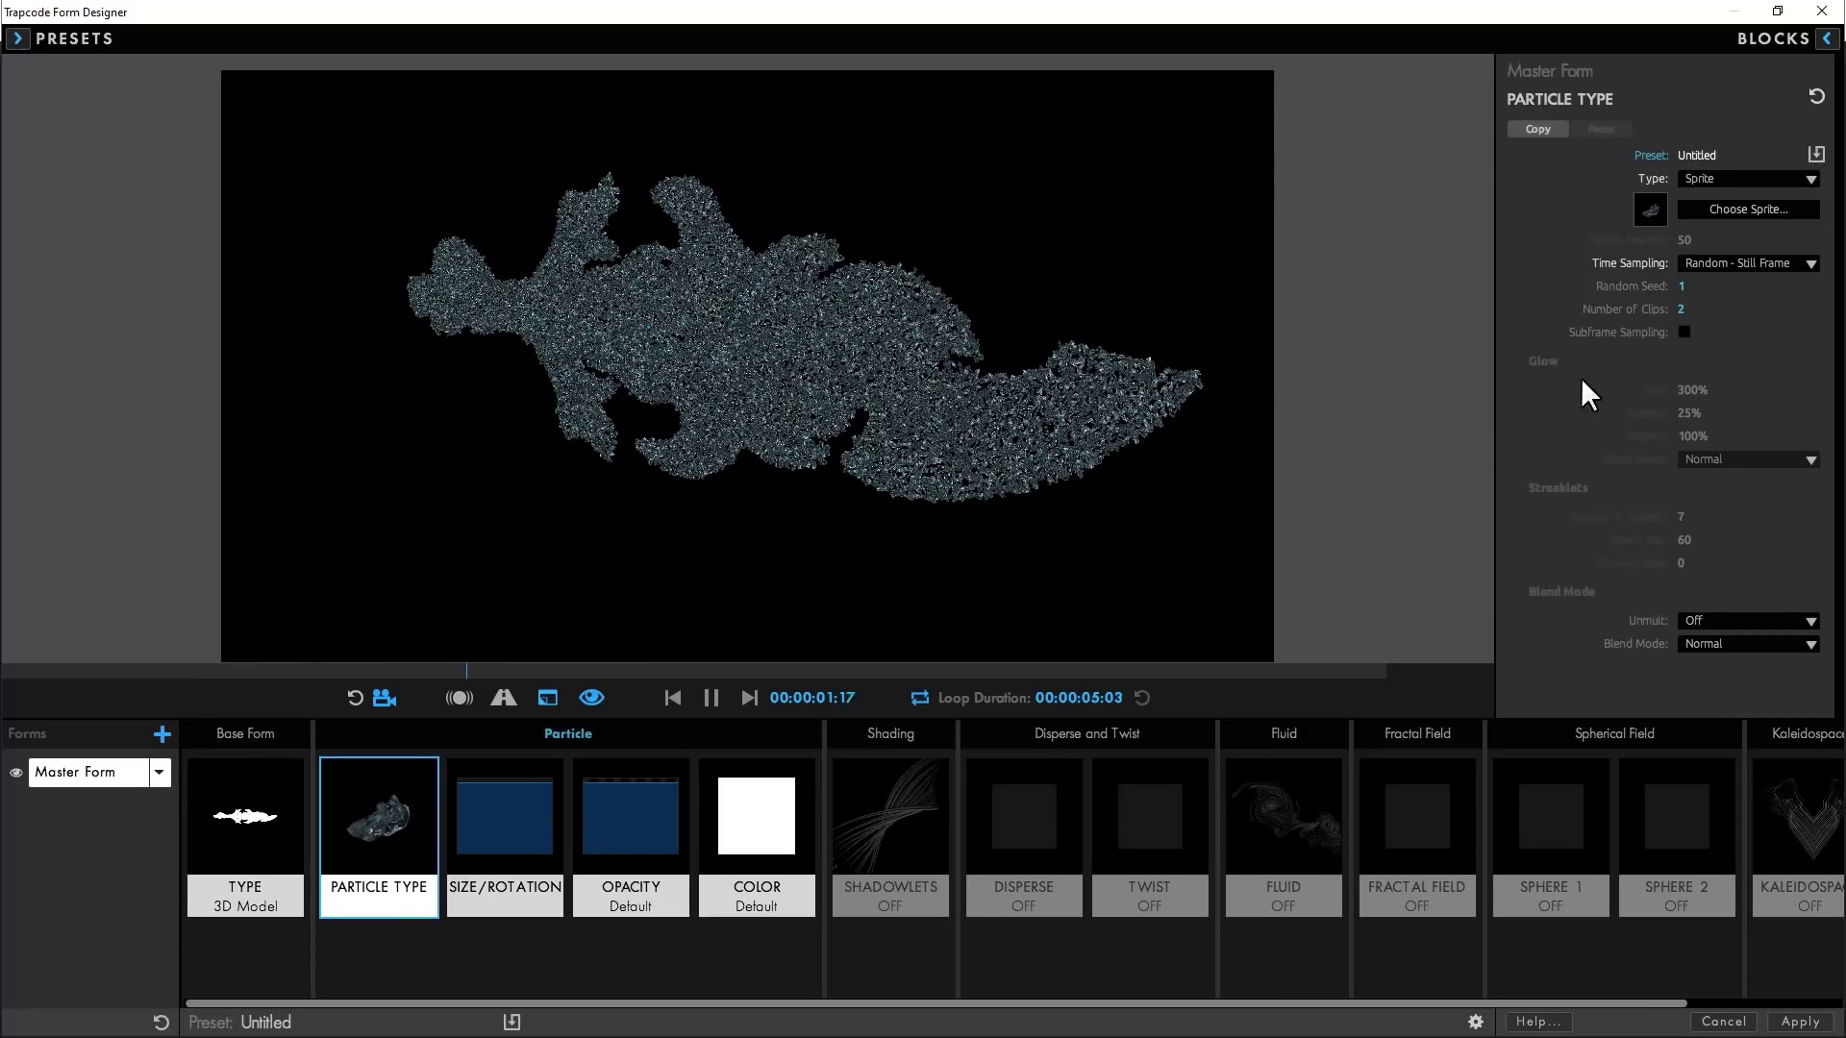
pyautogui.click(1722, 662)
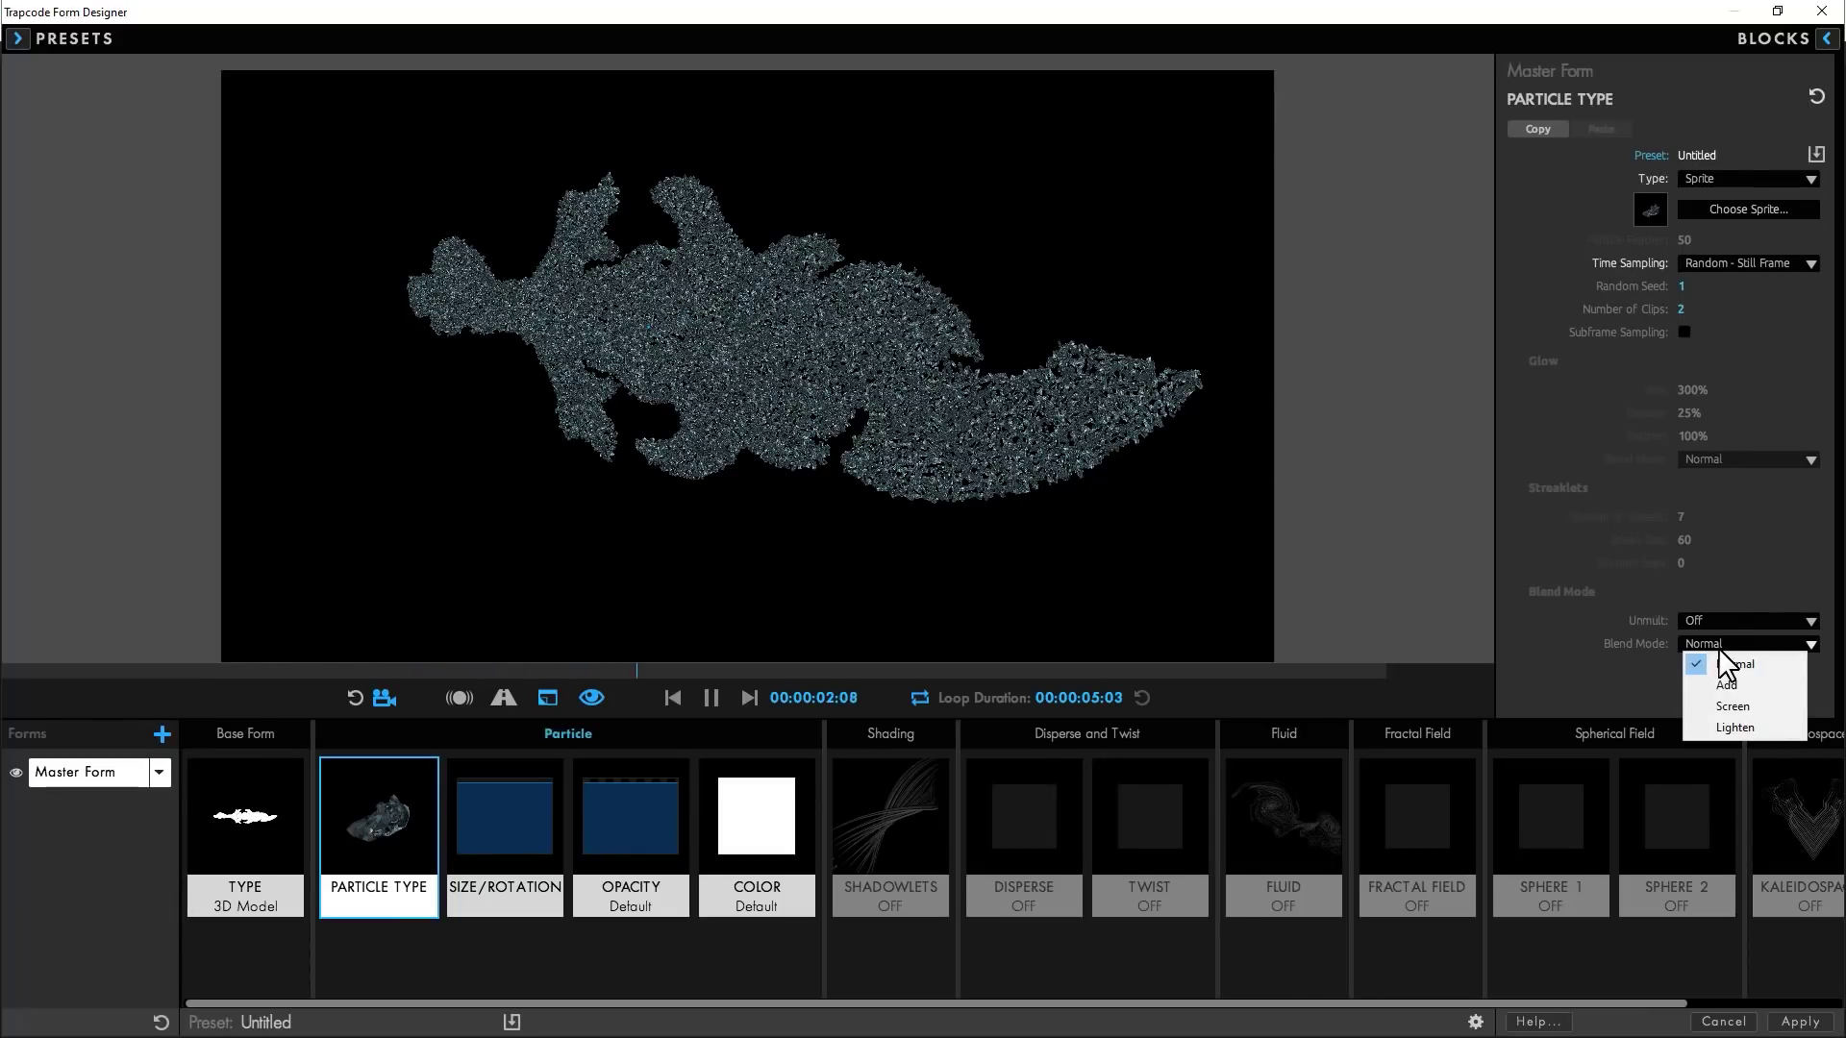
pyautogui.click(1746, 728)
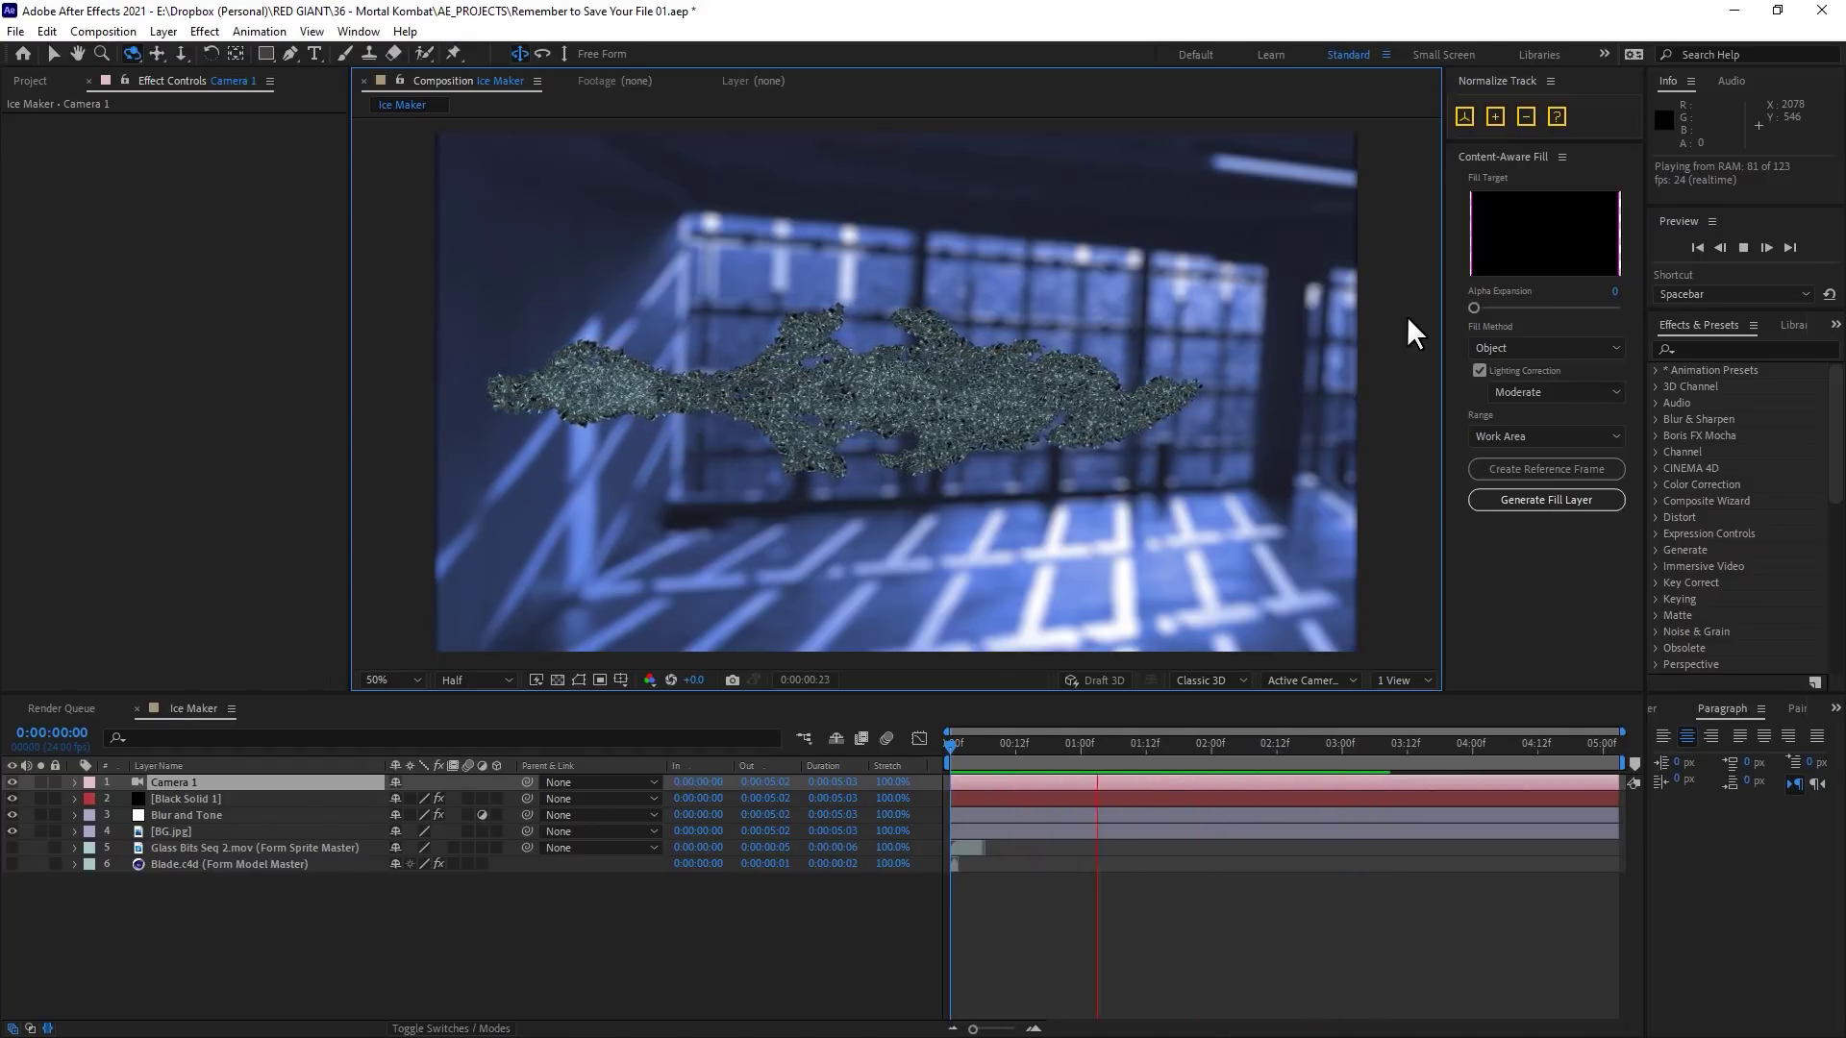
# Step: Create a new solid layer named 'Size Map'
pyautogui.hotkey('ctrl', 'y')
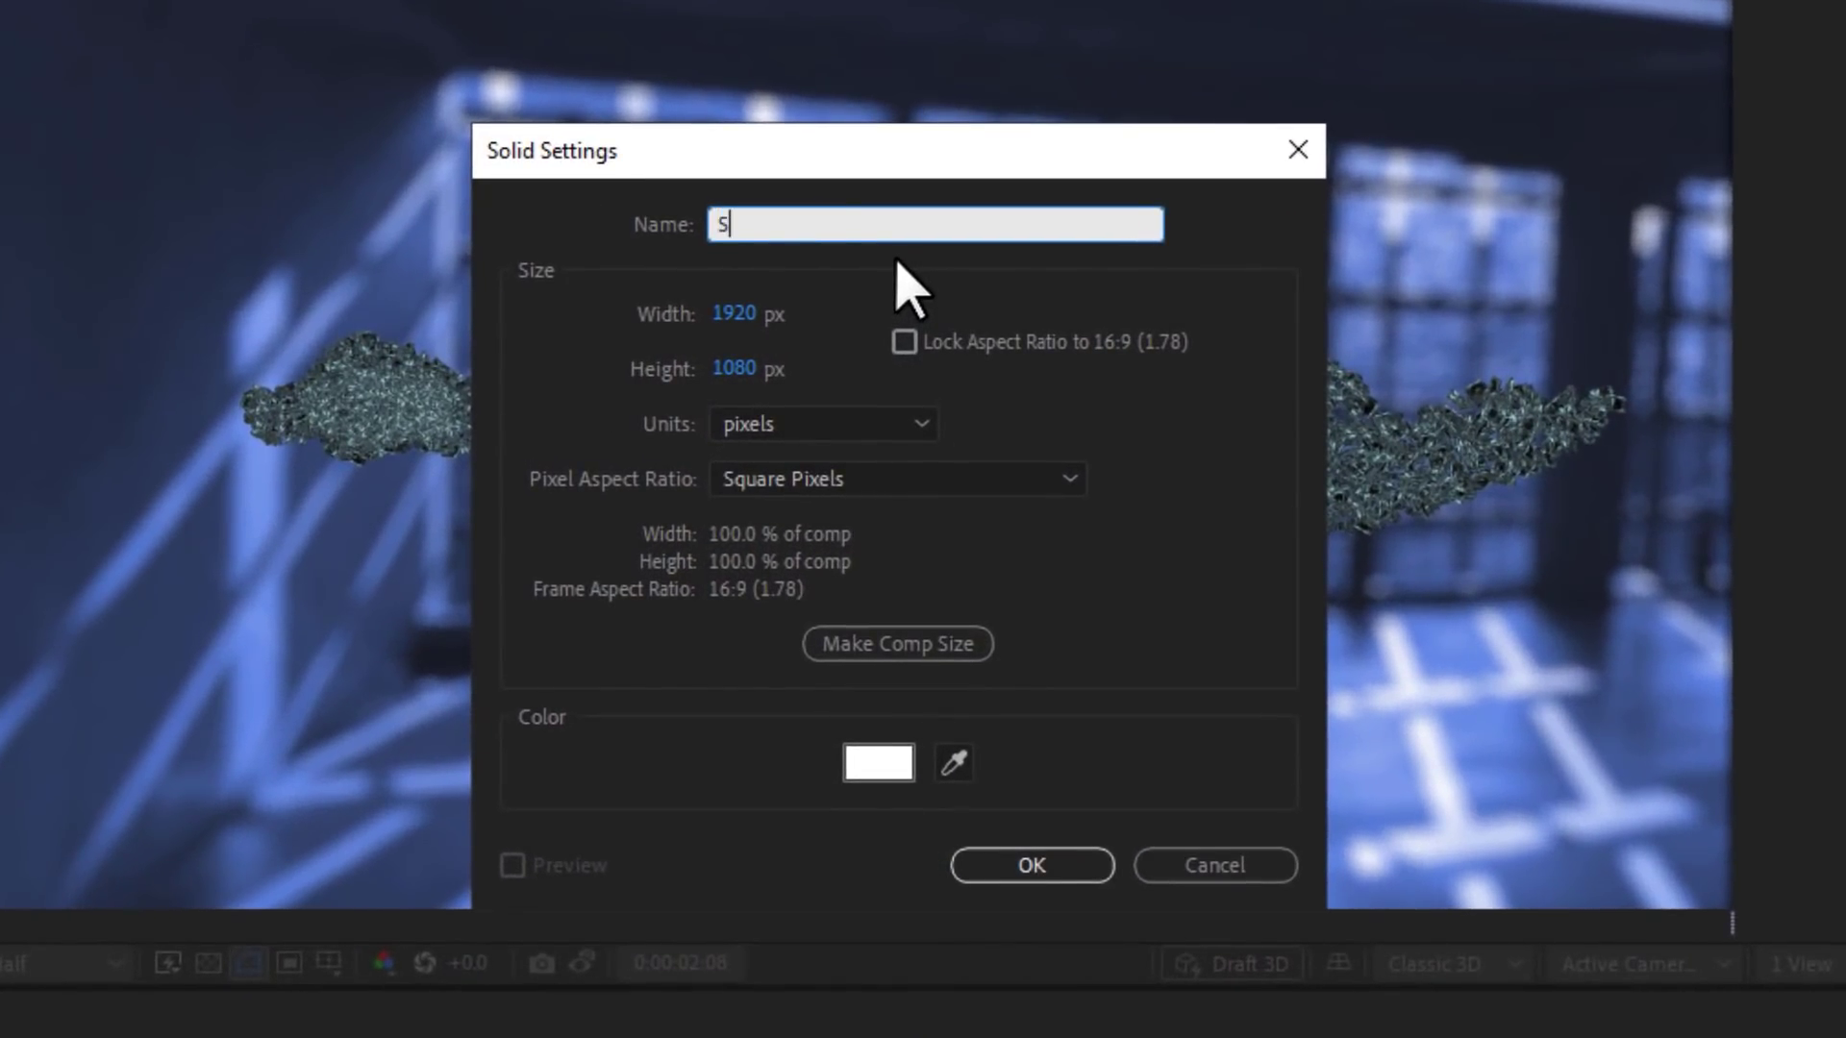
pyautogui.write('Size Map')
pyautogui.press('Return')
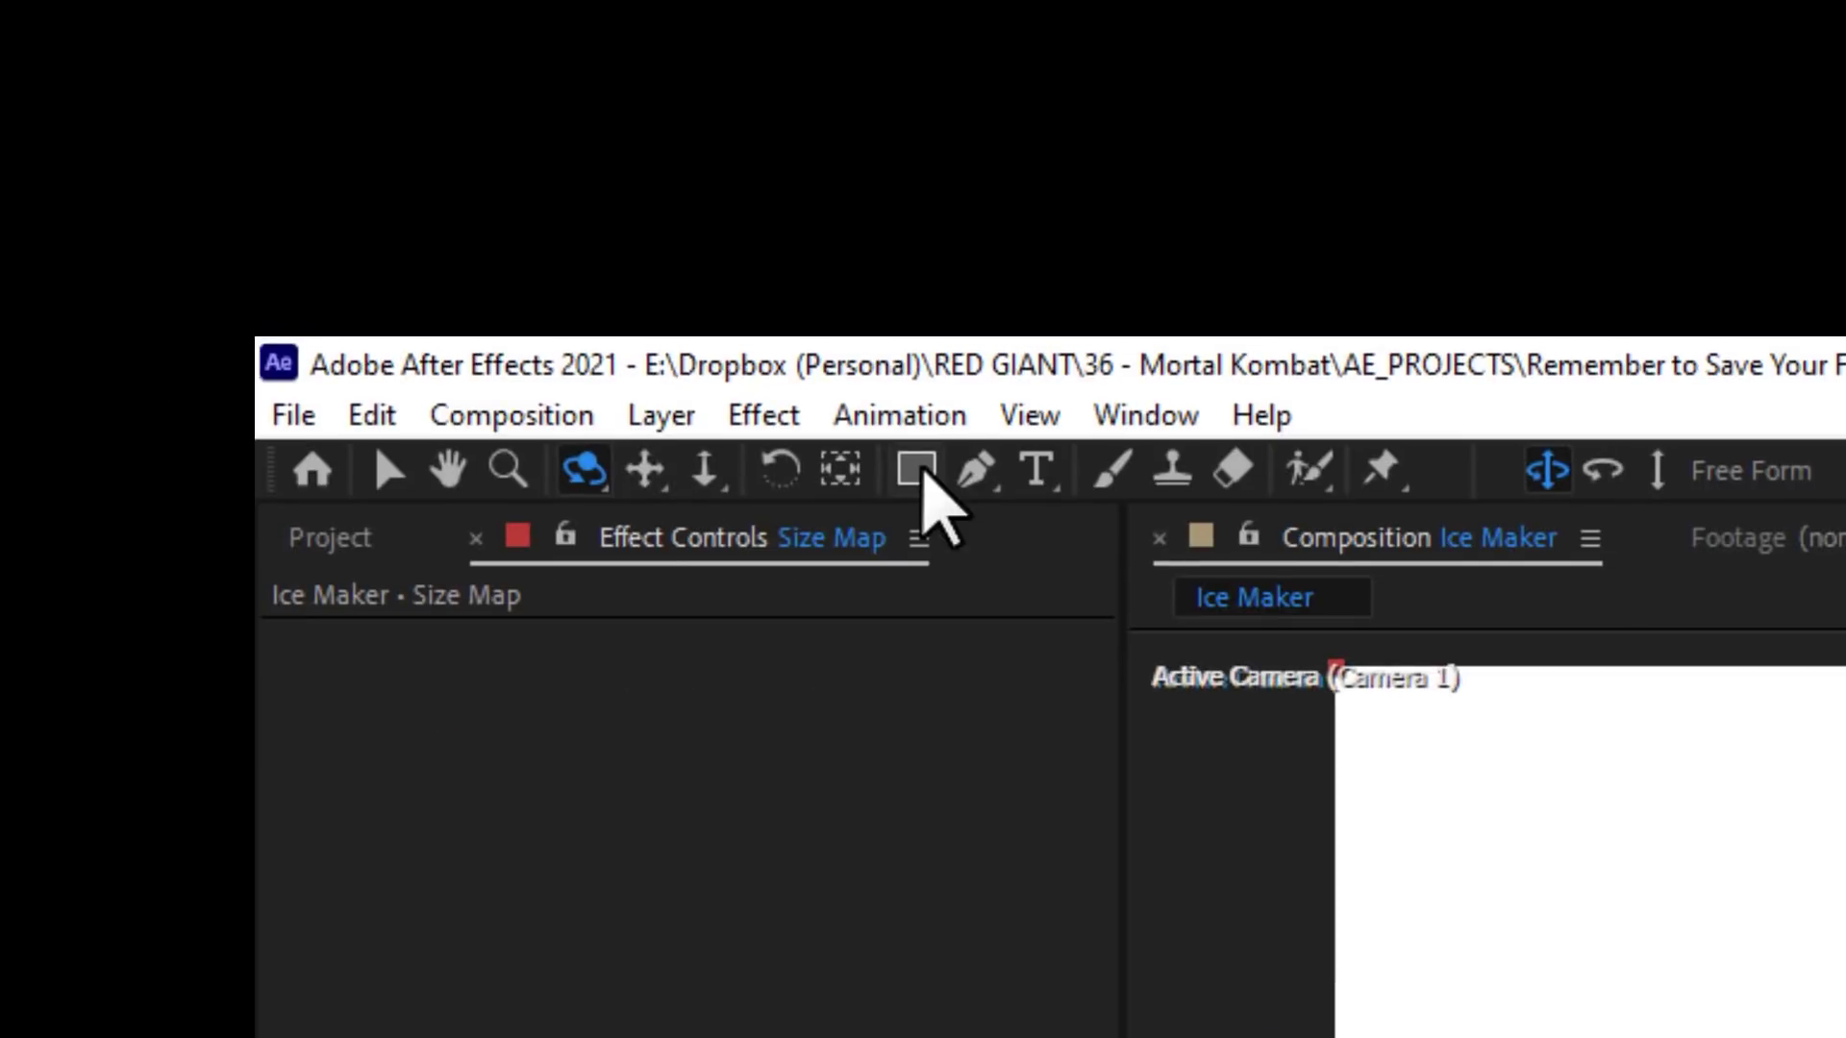
# Step: Add a full-frame rectangle mask keyframed at 3:00, shrunk to a tiny square at 0:00
pyautogui.click(918, 471)
pyautogui.doubleClick(921, 473)
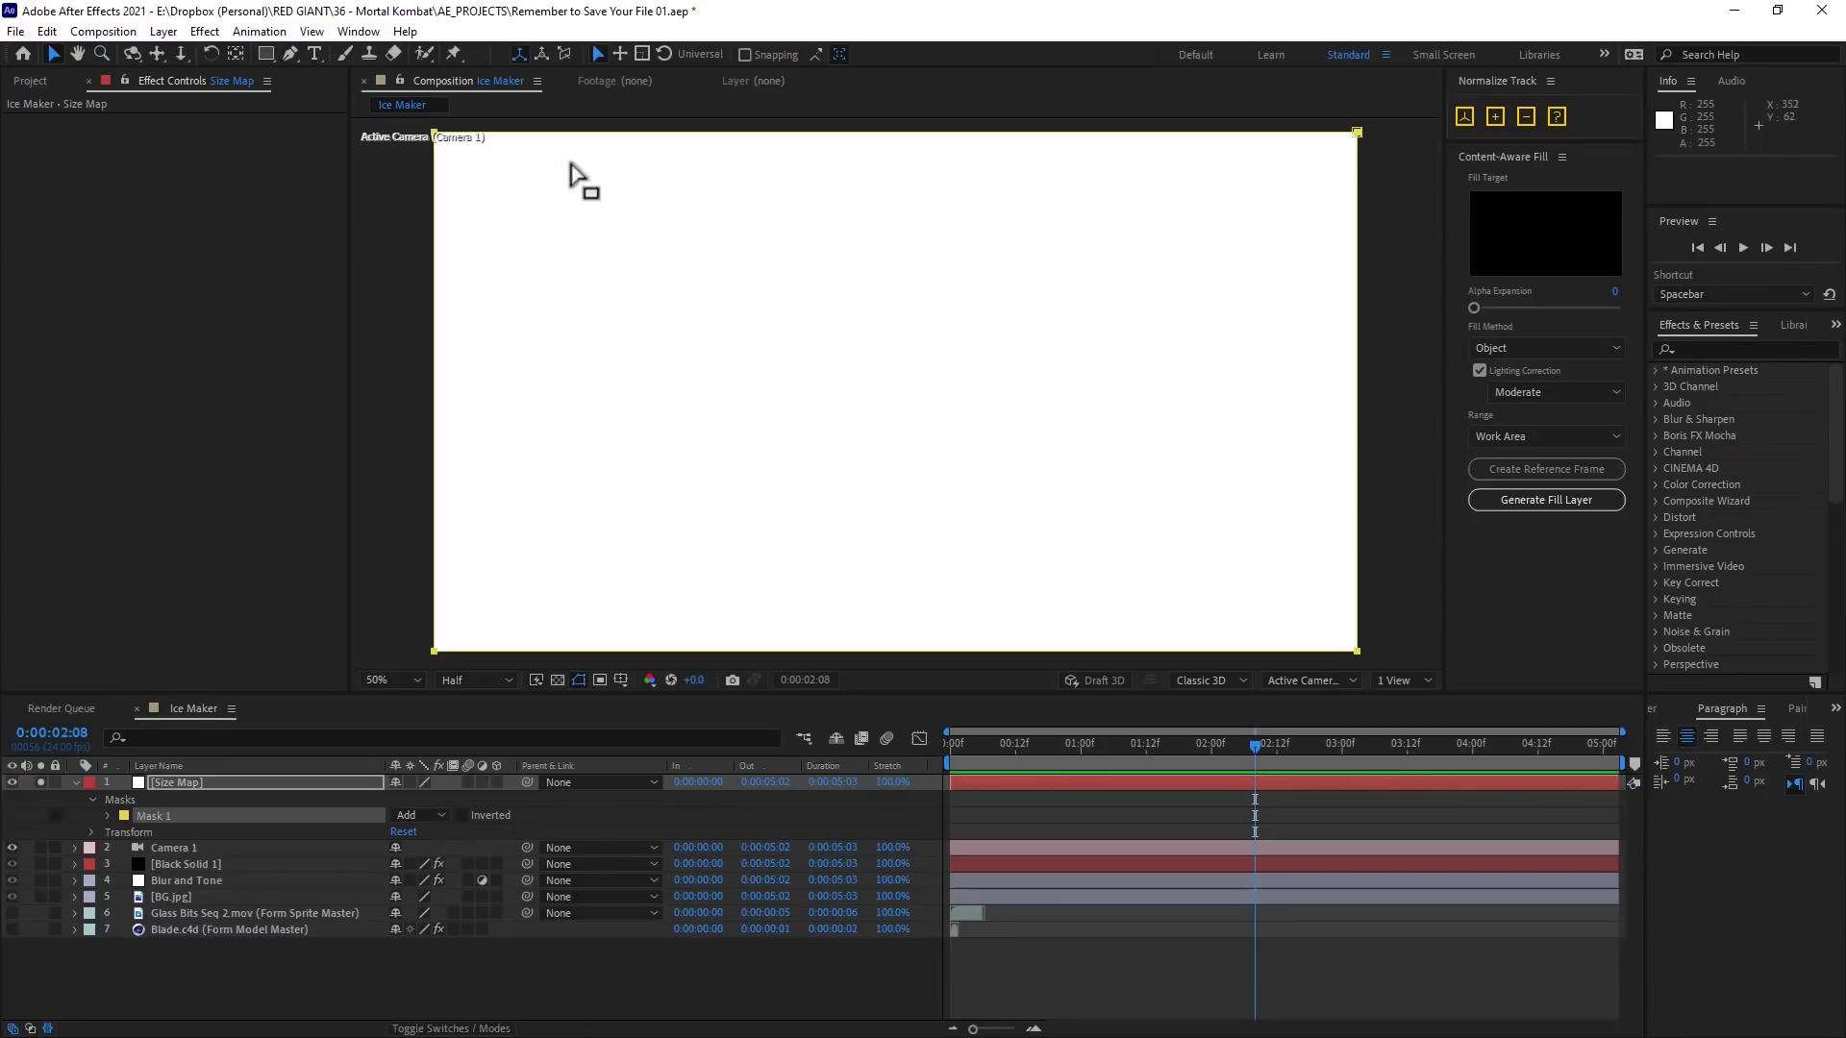
pyautogui.press('m')
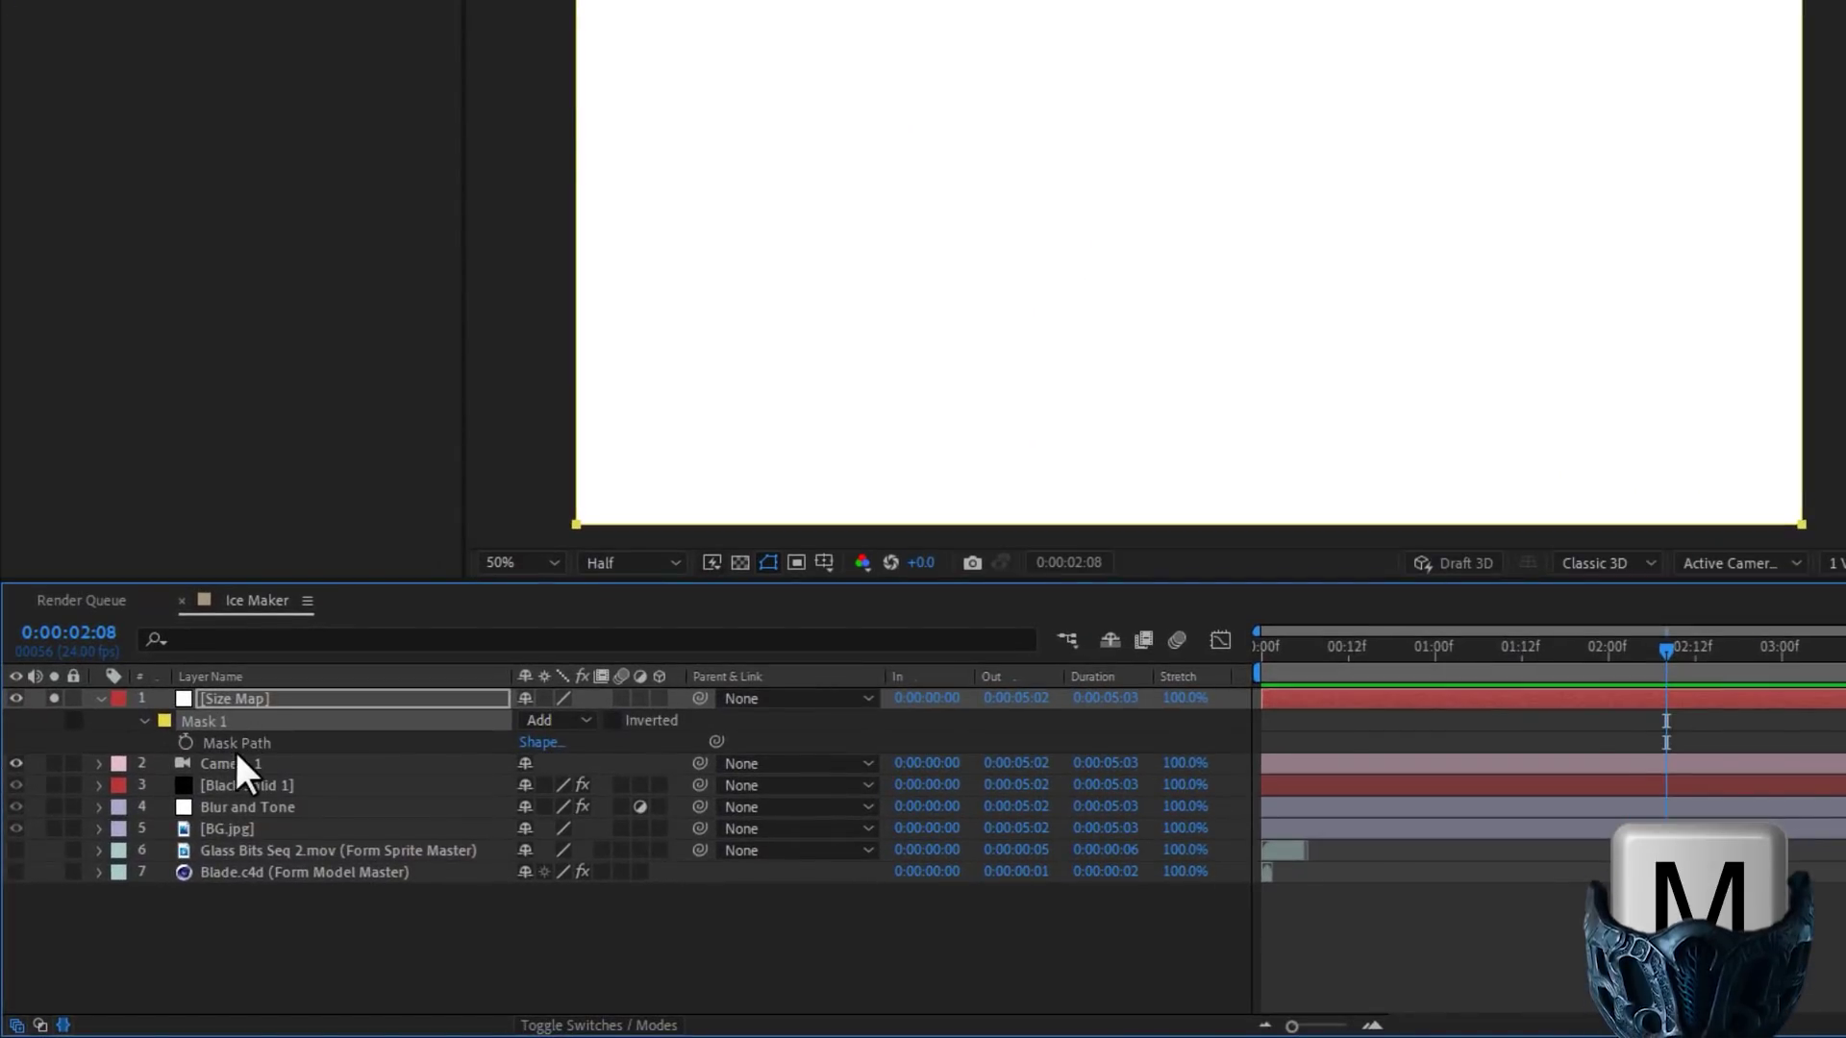
pyautogui.moveTo(1738, 650); pyautogui.dragTo(1775, 652)
pyautogui.hotkey('alt', 'm')
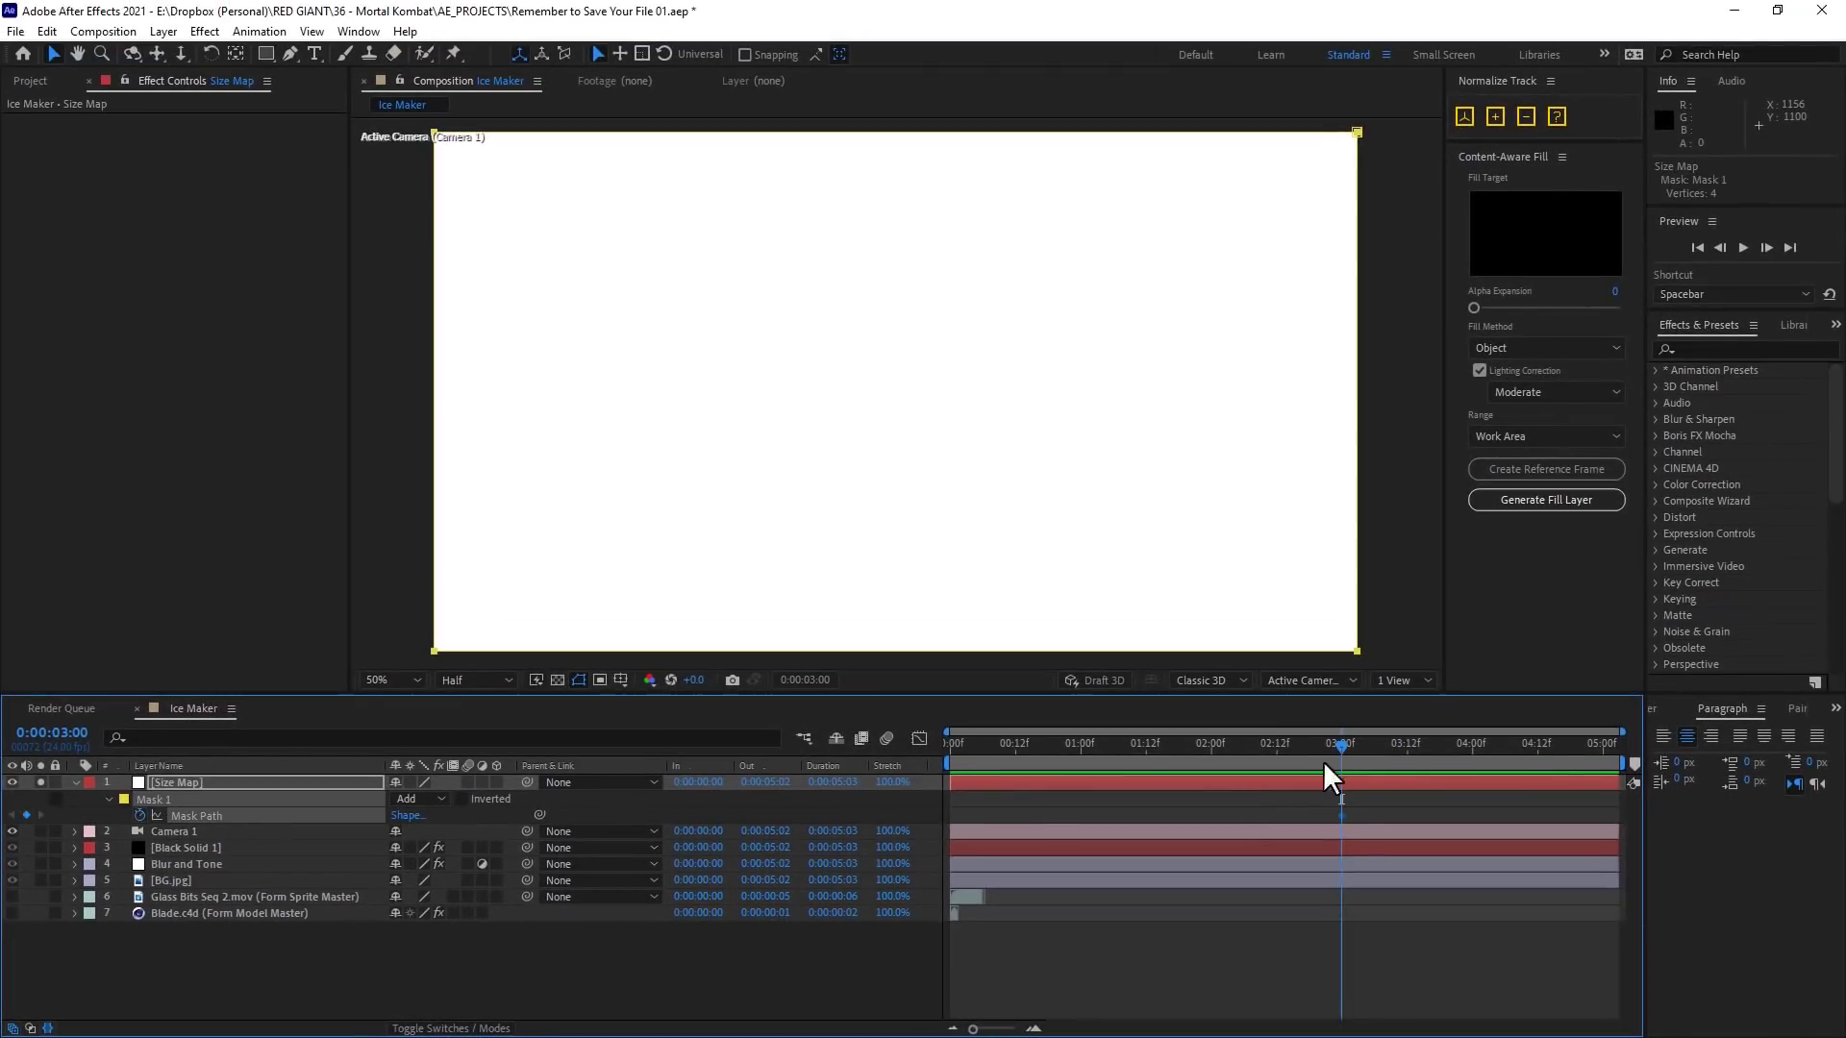
pyautogui.moveTo(1334, 747); pyautogui.dragTo(915, 765)
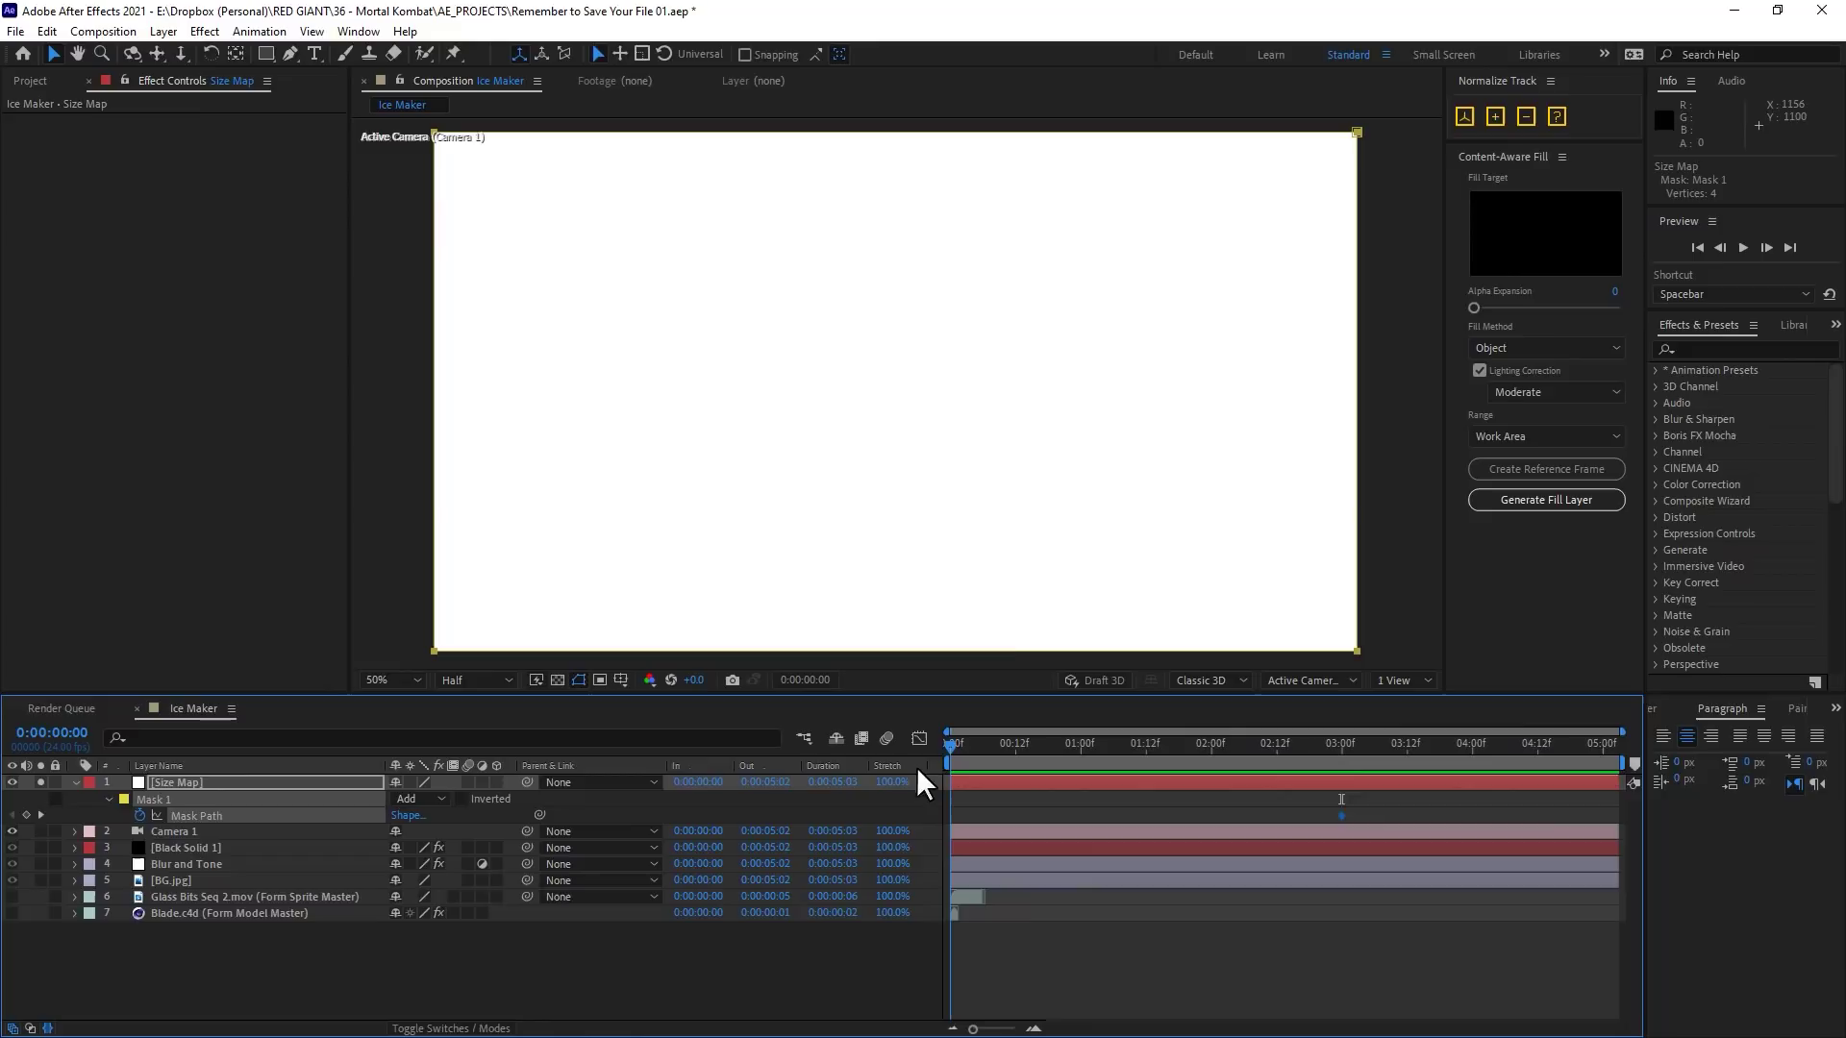
pyautogui.scroll(-1, 1115, 486)
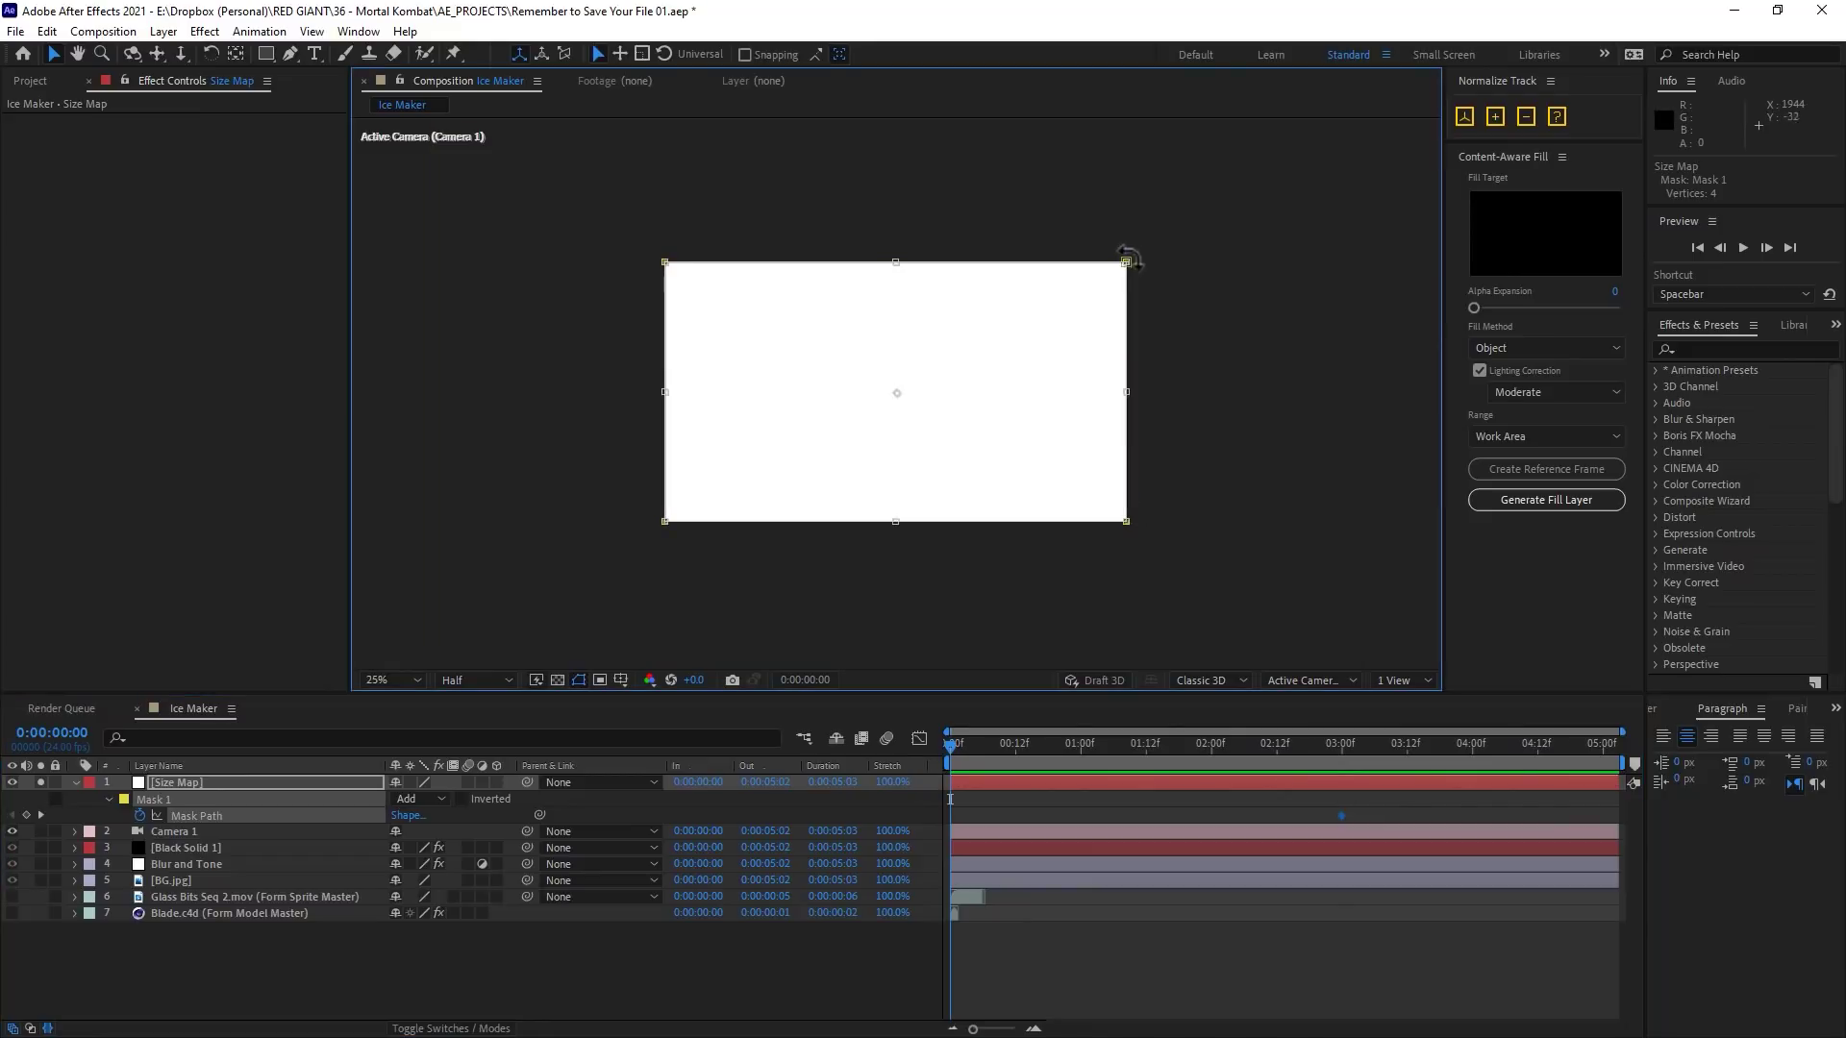
pyautogui.moveTo(1127, 264); pyautogui.dragTo(692, 493)
# Step: Preview the growing, rough-edged mask animation
pyautogui.press('space')
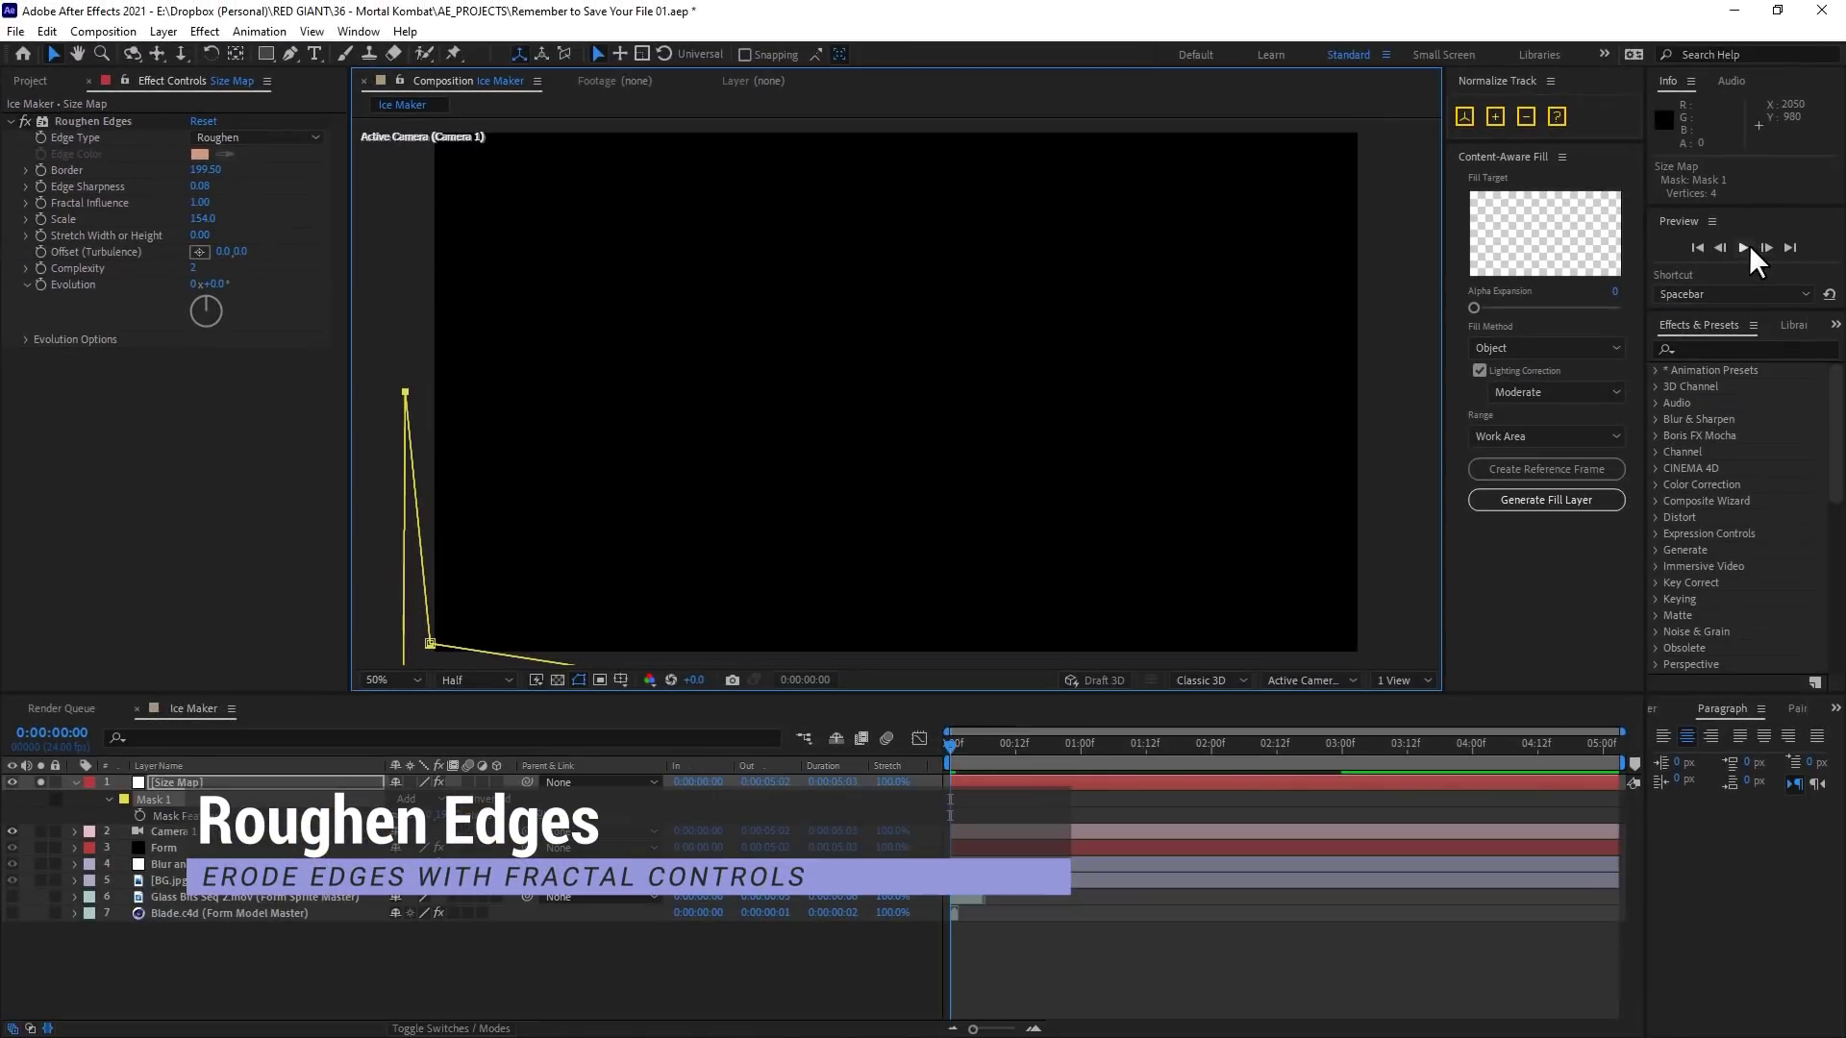
pyautogui.click(1743, 247)
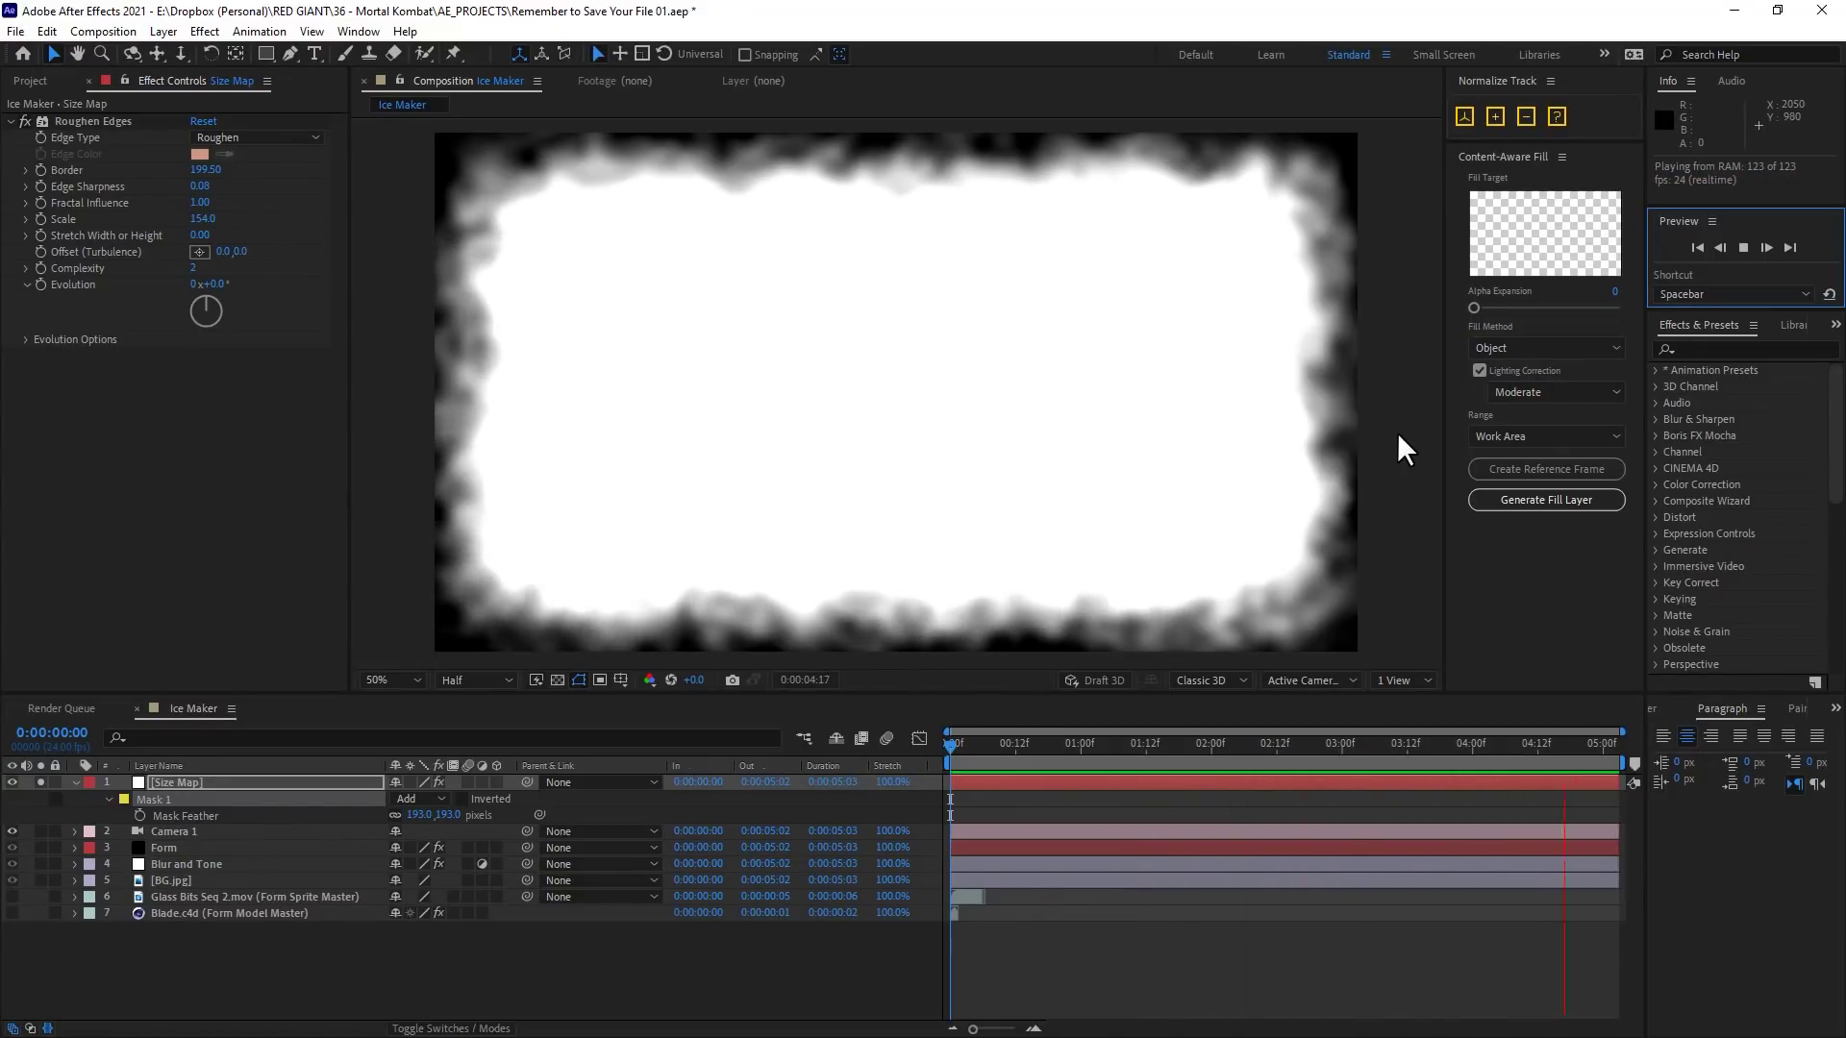
pyautogui.press('space')
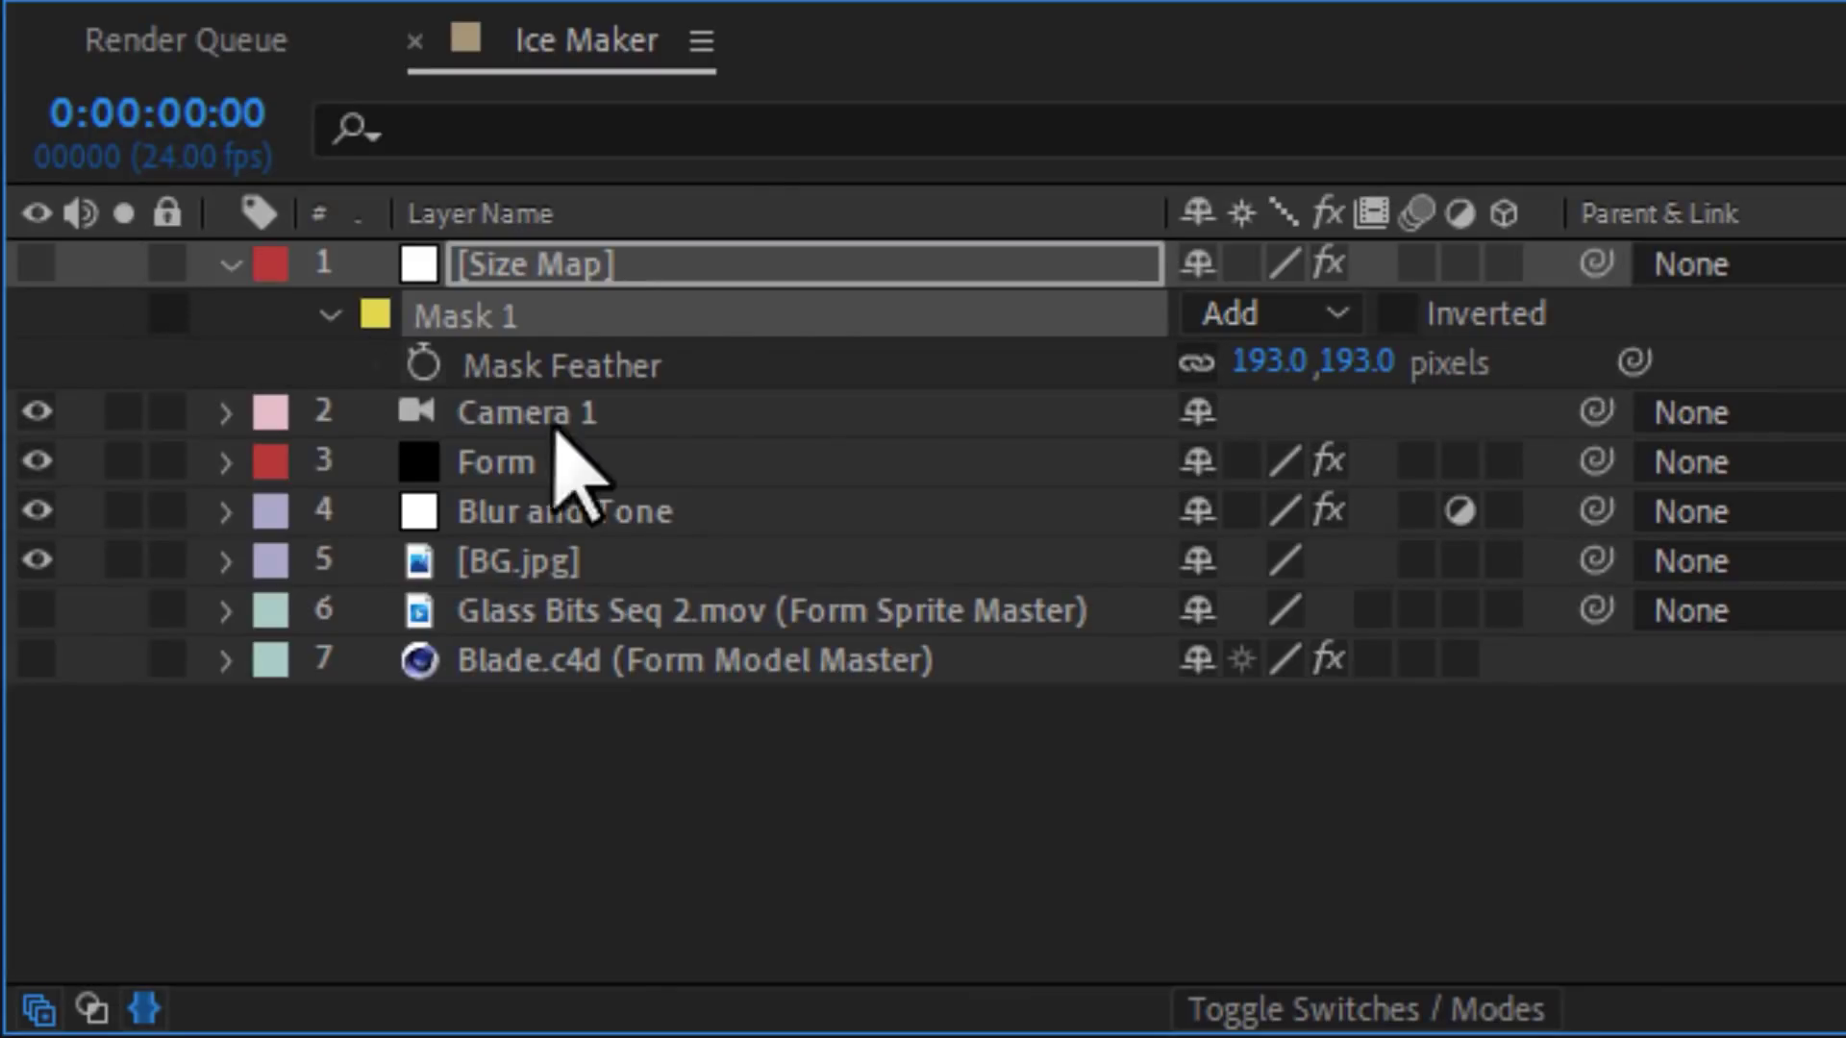
# Step: Set Form's Size layer map to Size Map, Effects & Masks source, over XY; tweak the mask corner
pyautogui.click(539, 462)
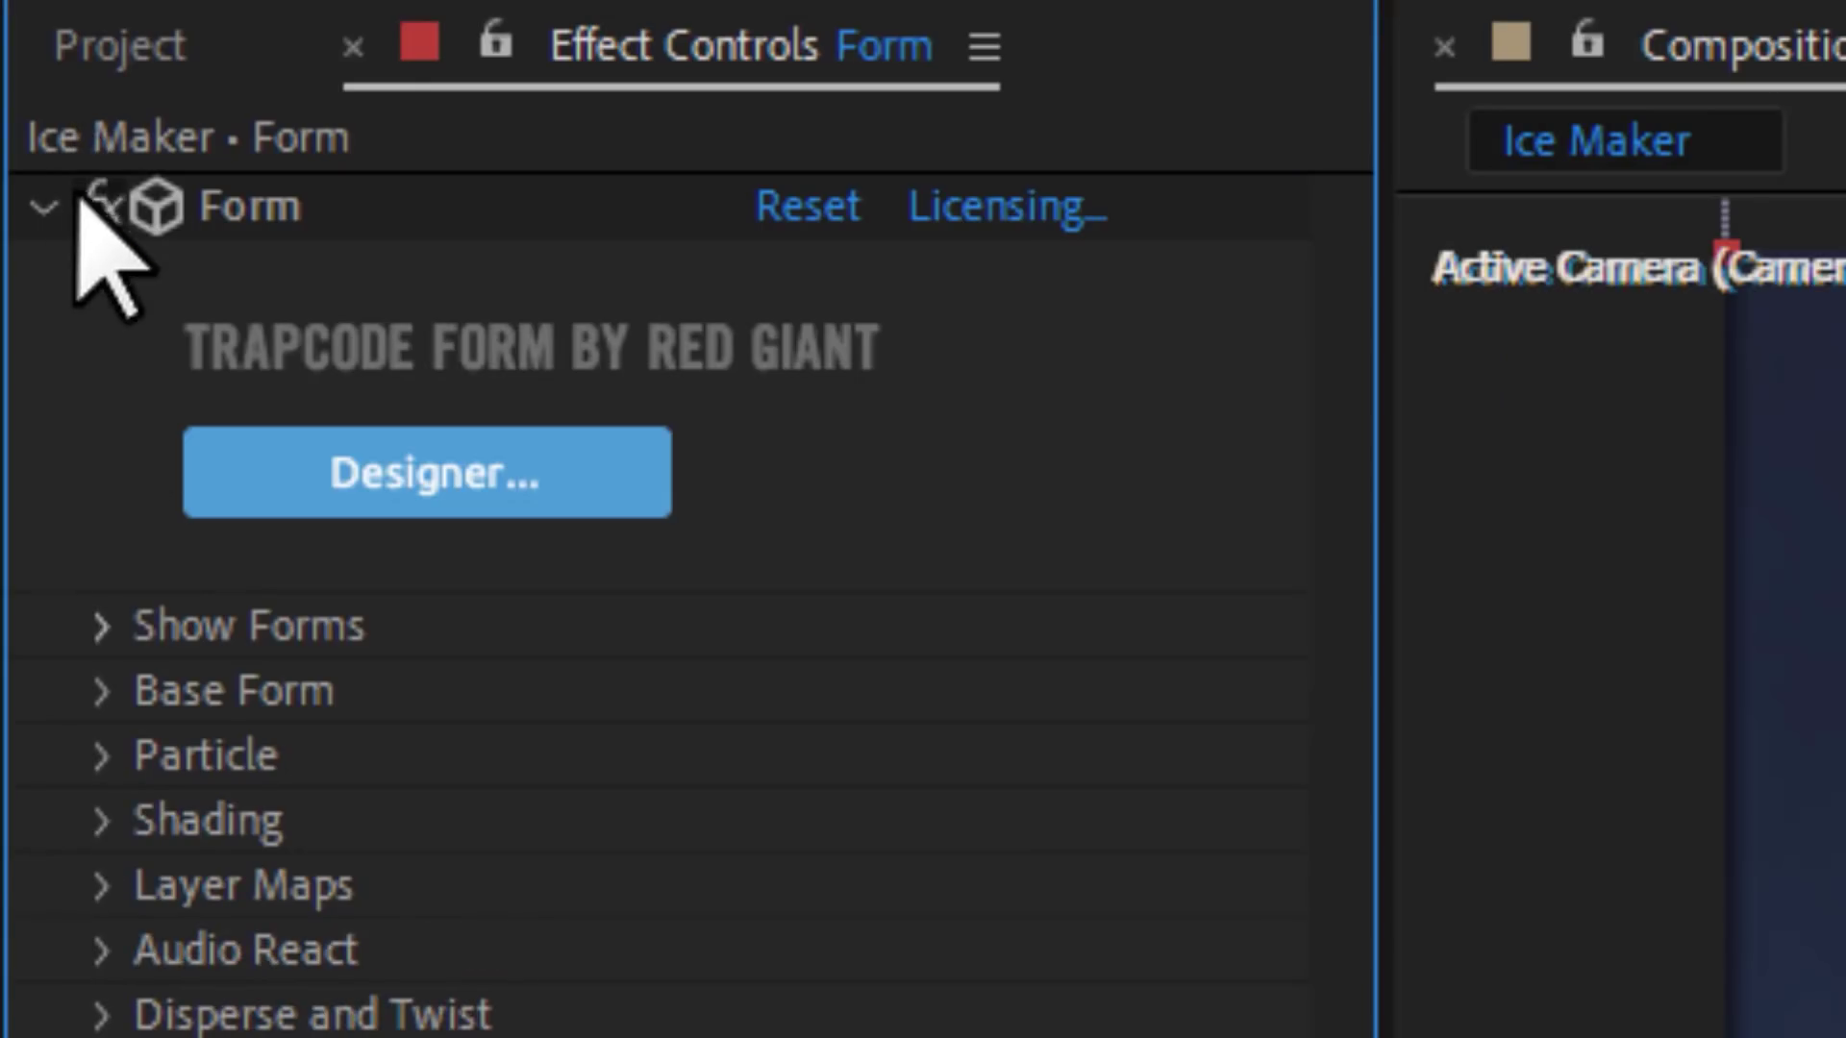
pyautogui.click(101, 884)
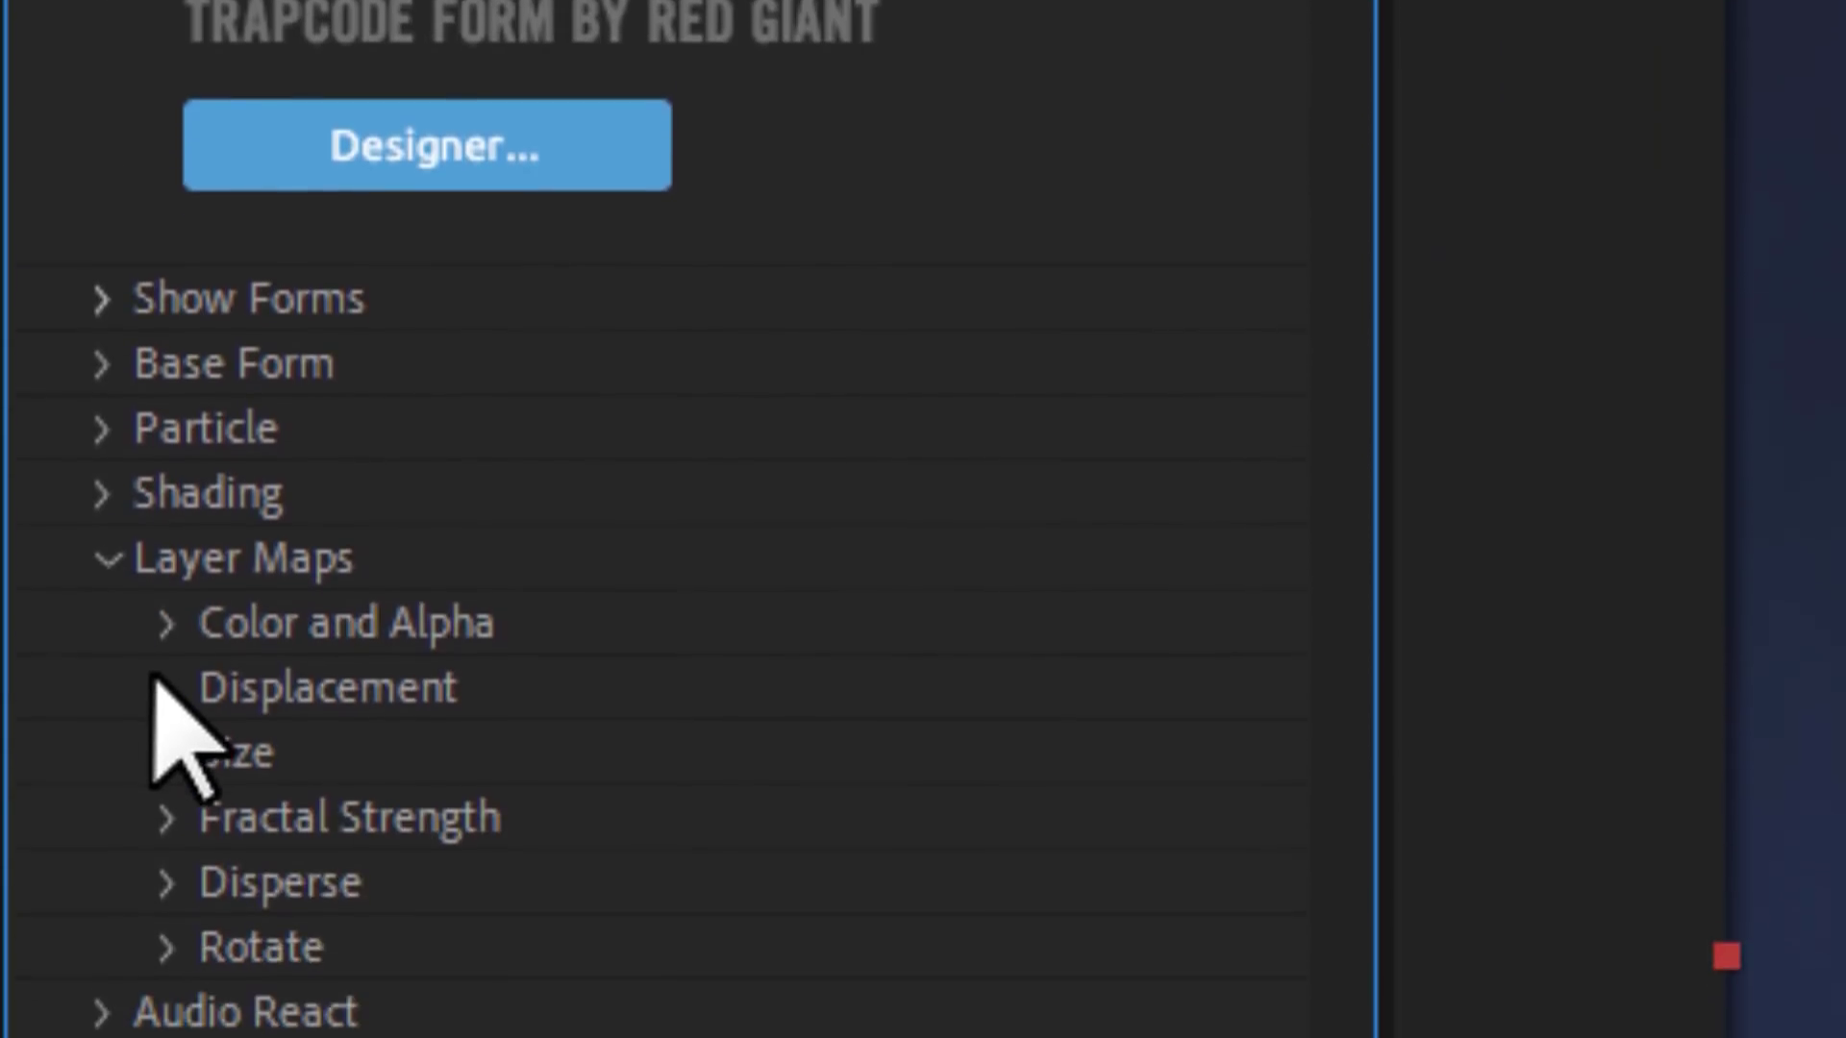
pyautogui.click(166, 753)
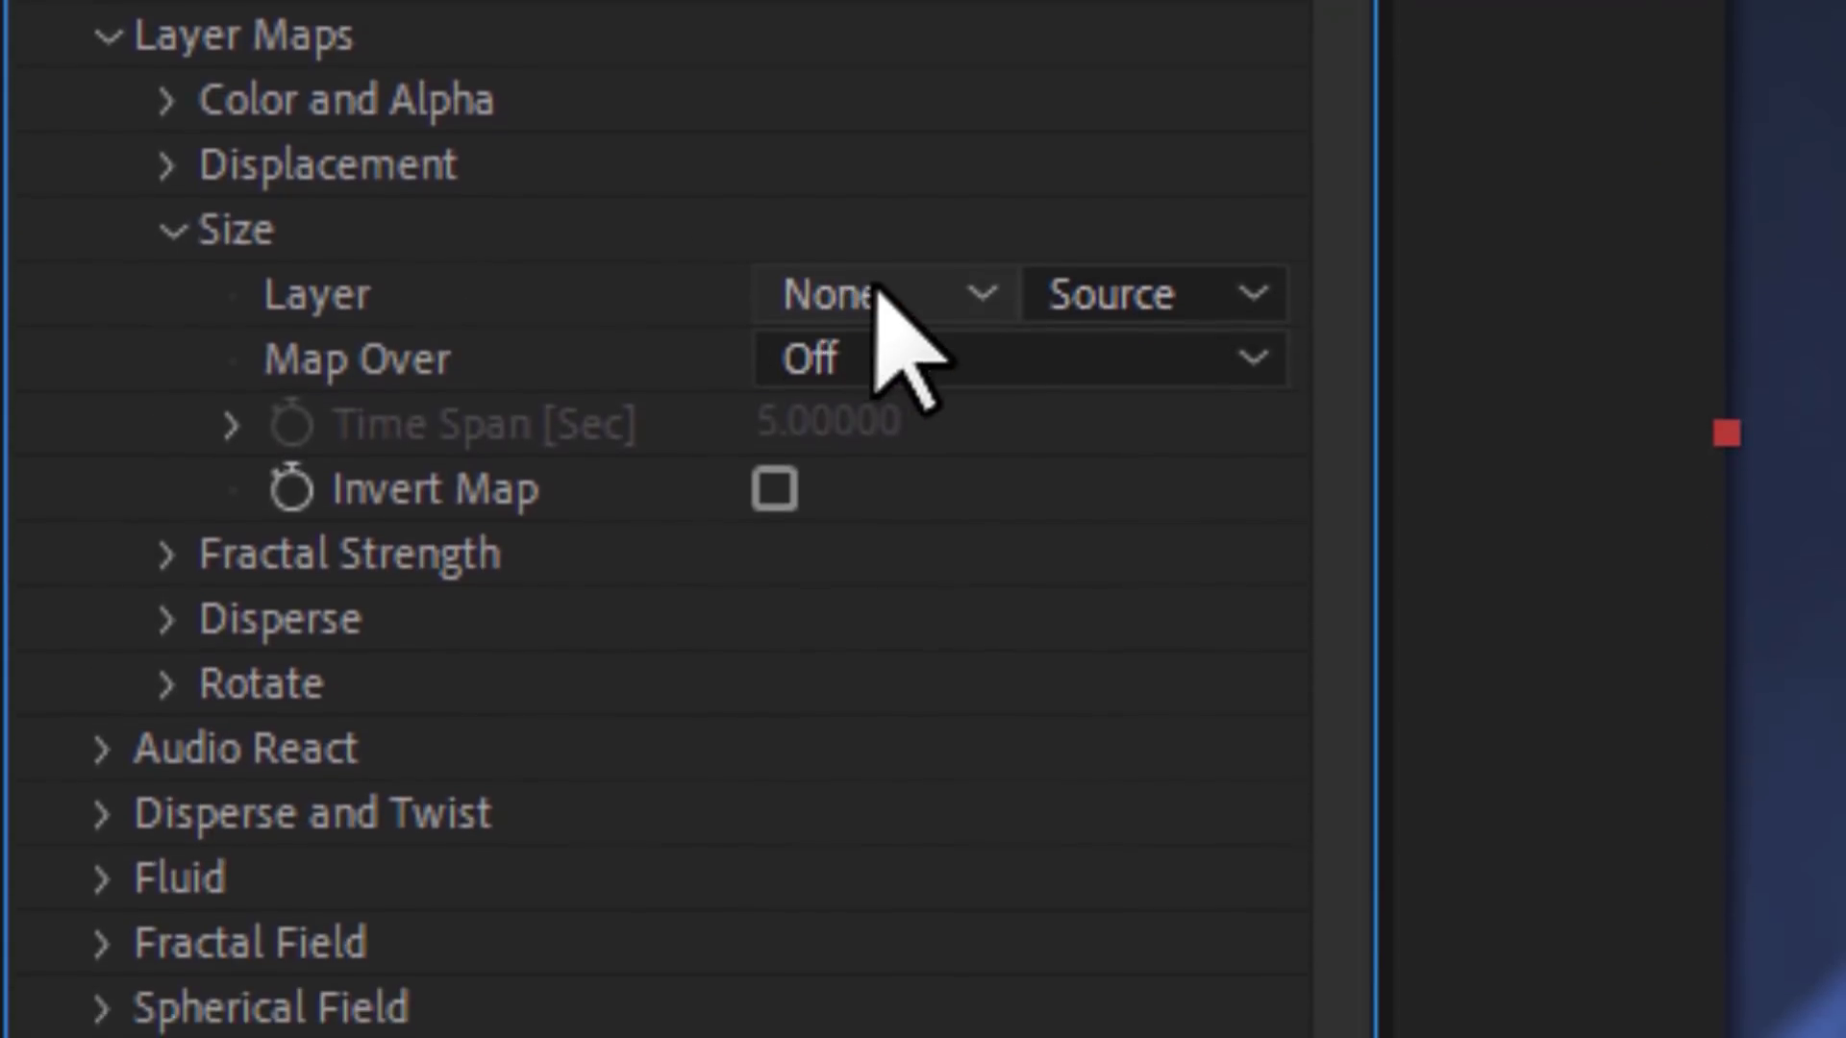
pyautogui.click(876, 293)
pyautogui.click(909, 478)
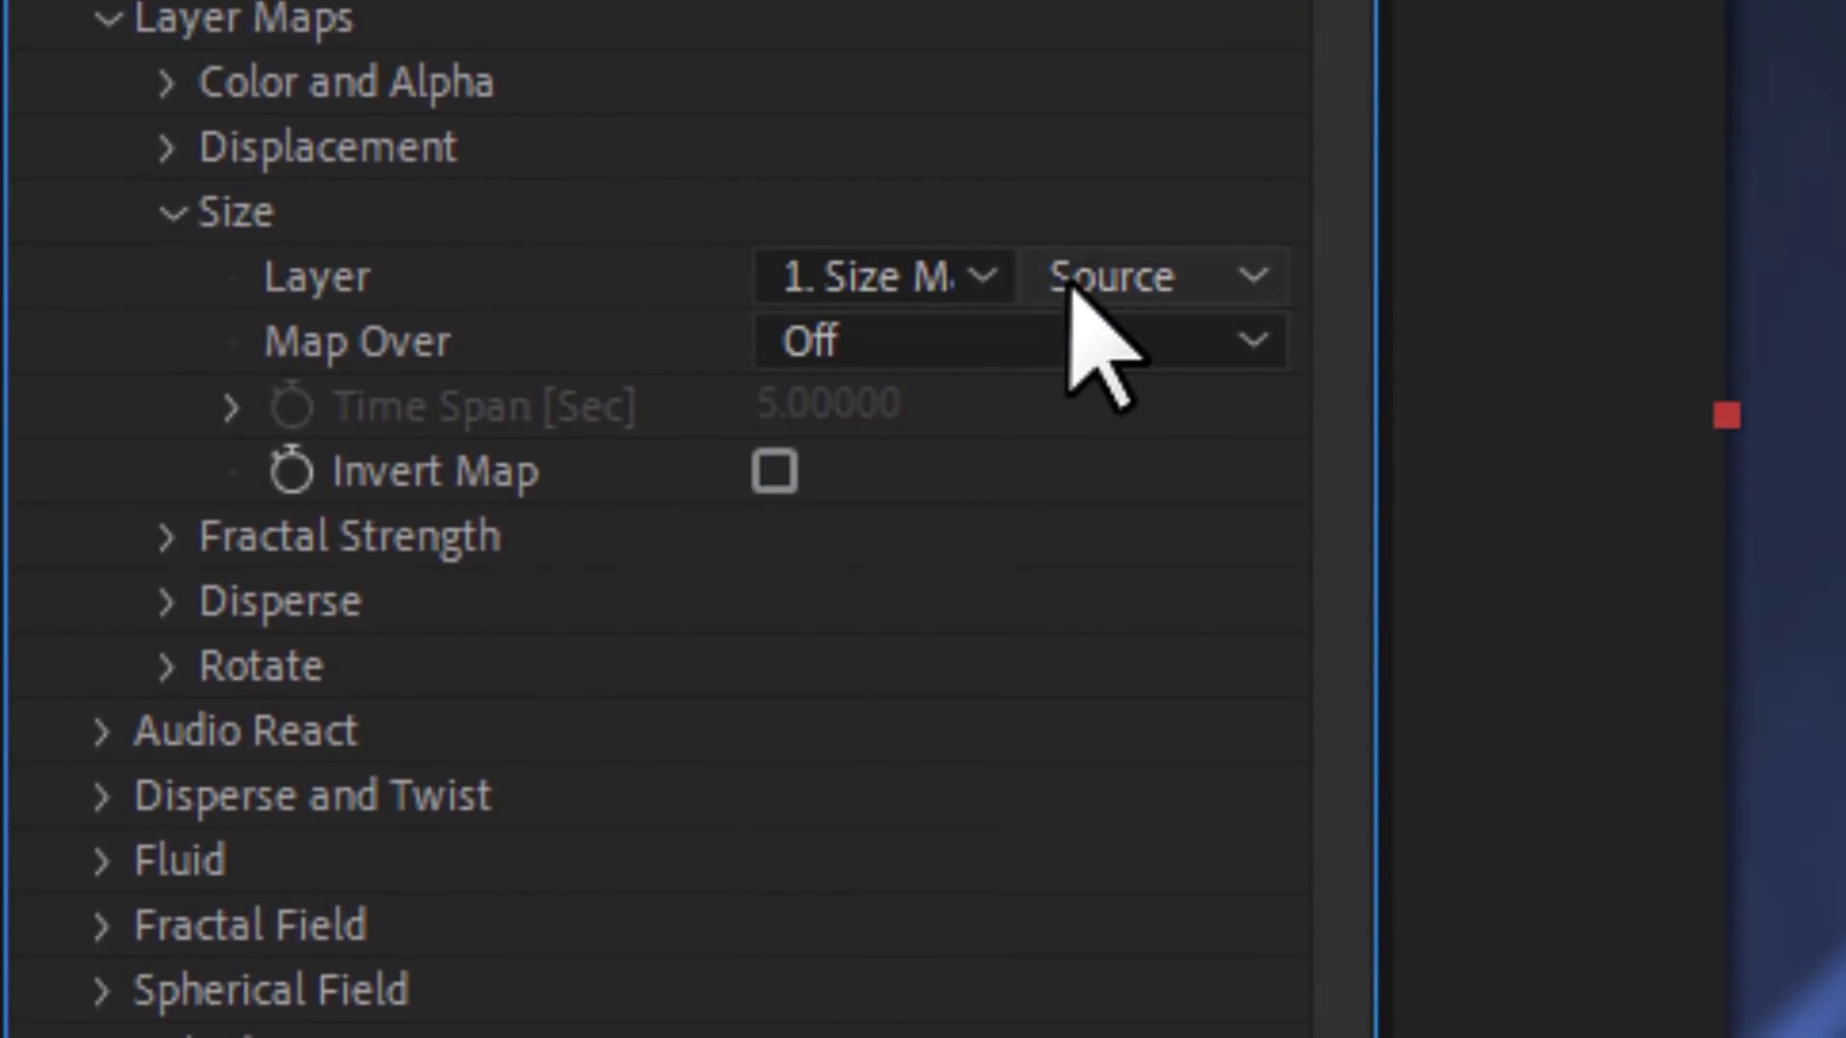
pyautogui.click(1087, 286)
pyautogui.click(1184, 524)
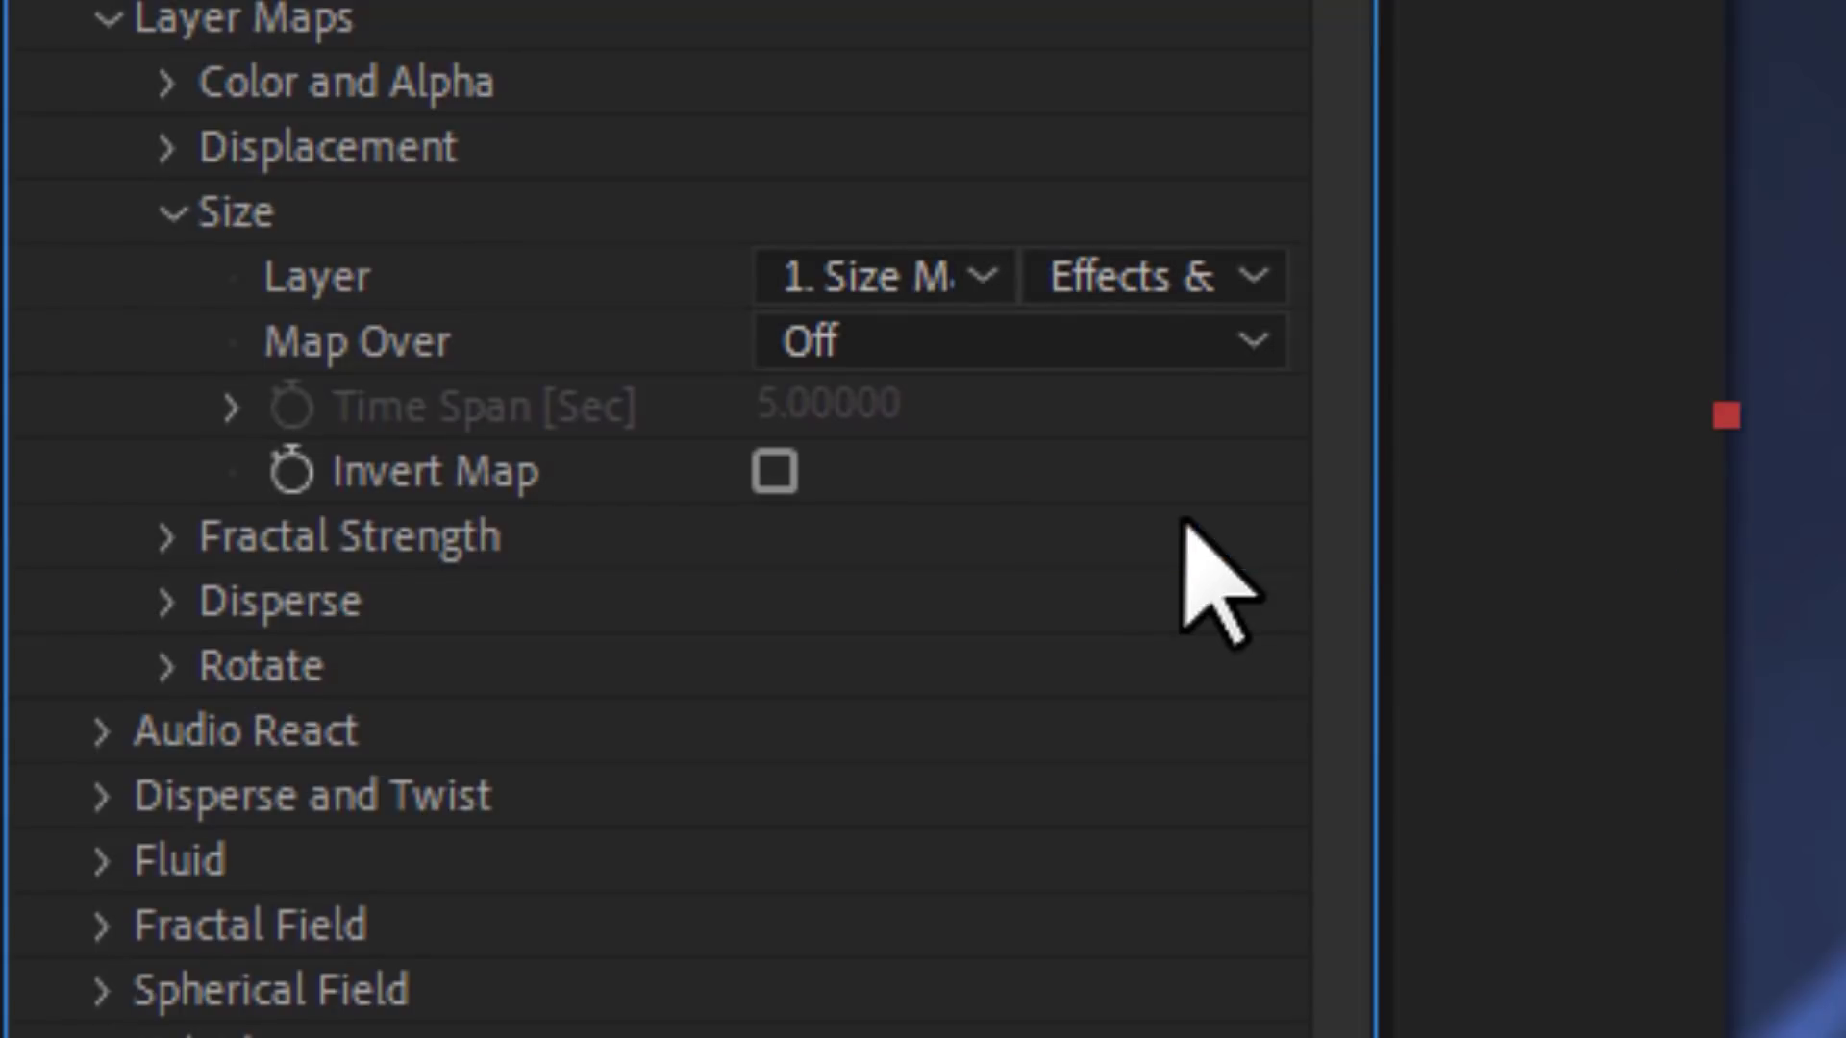
pyautogui.click(944, 361)
pyautogui.click(969, 495)
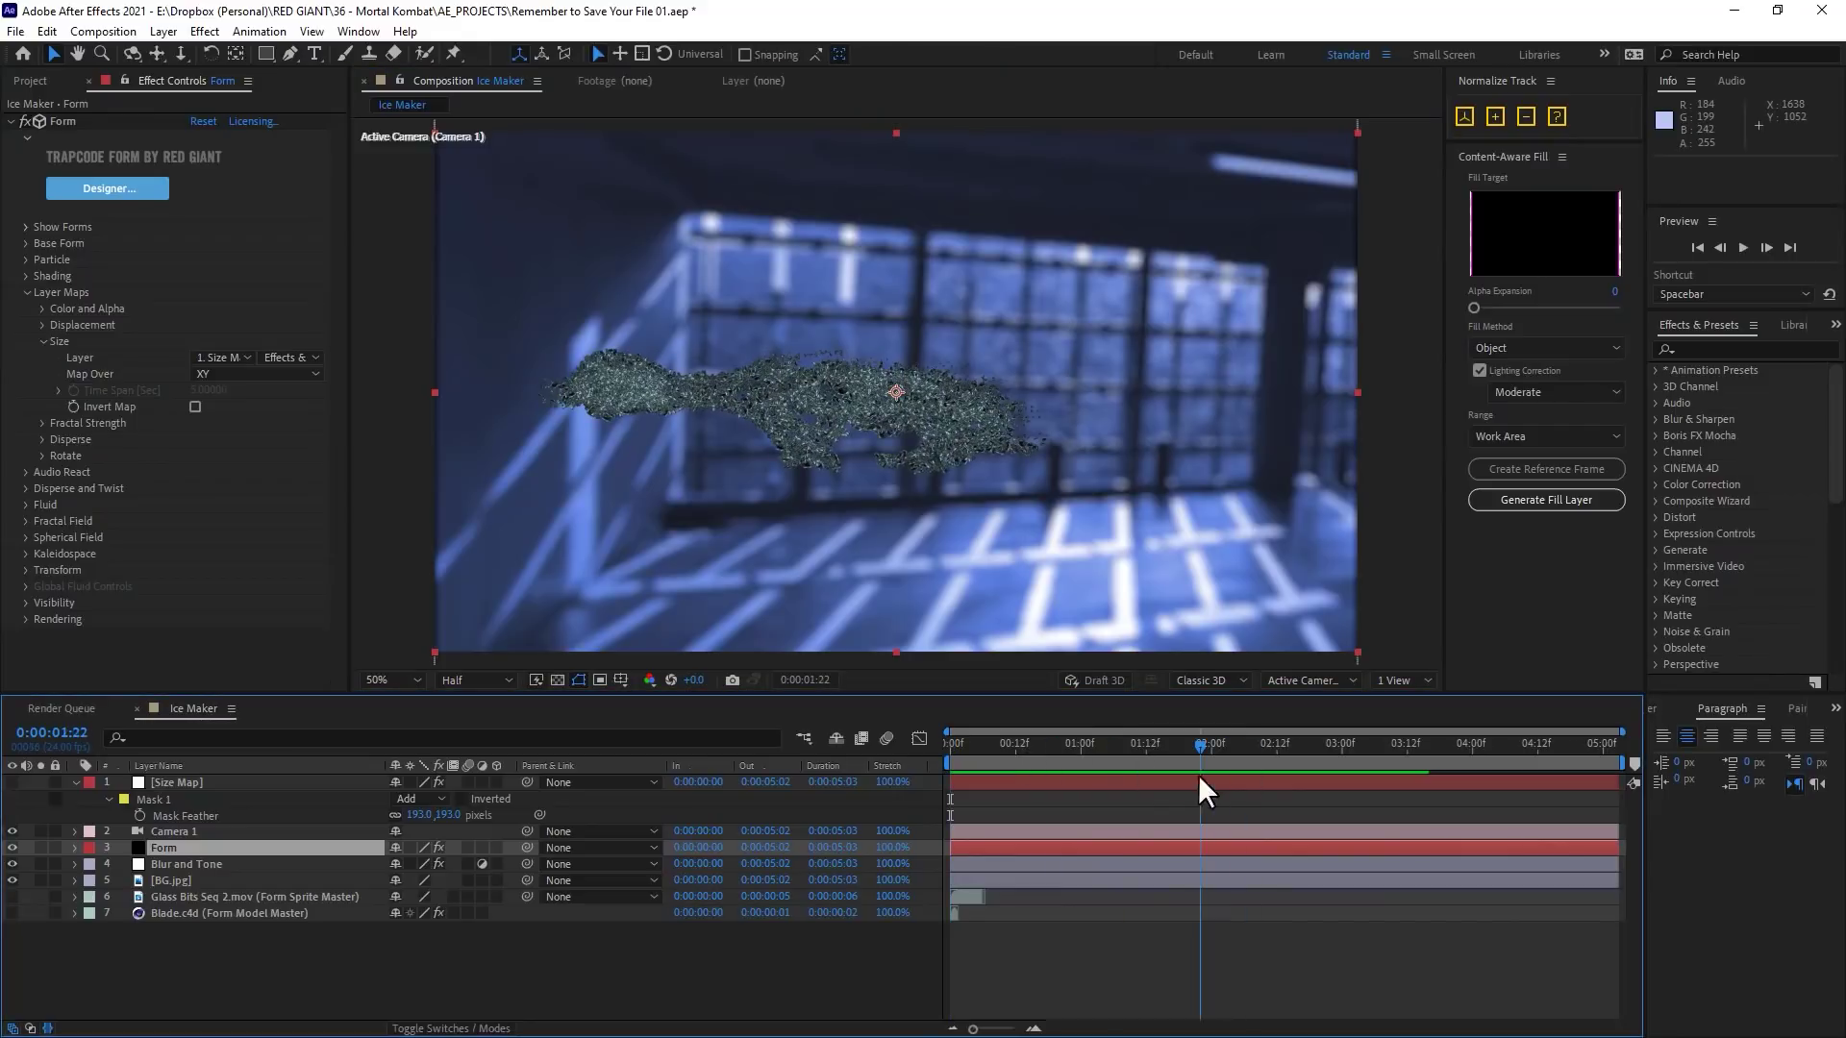
pyautogui.click(1198, 781)
pyautogui.moveTo(1015, 326); pyautogui.dragTo(1011, 333)
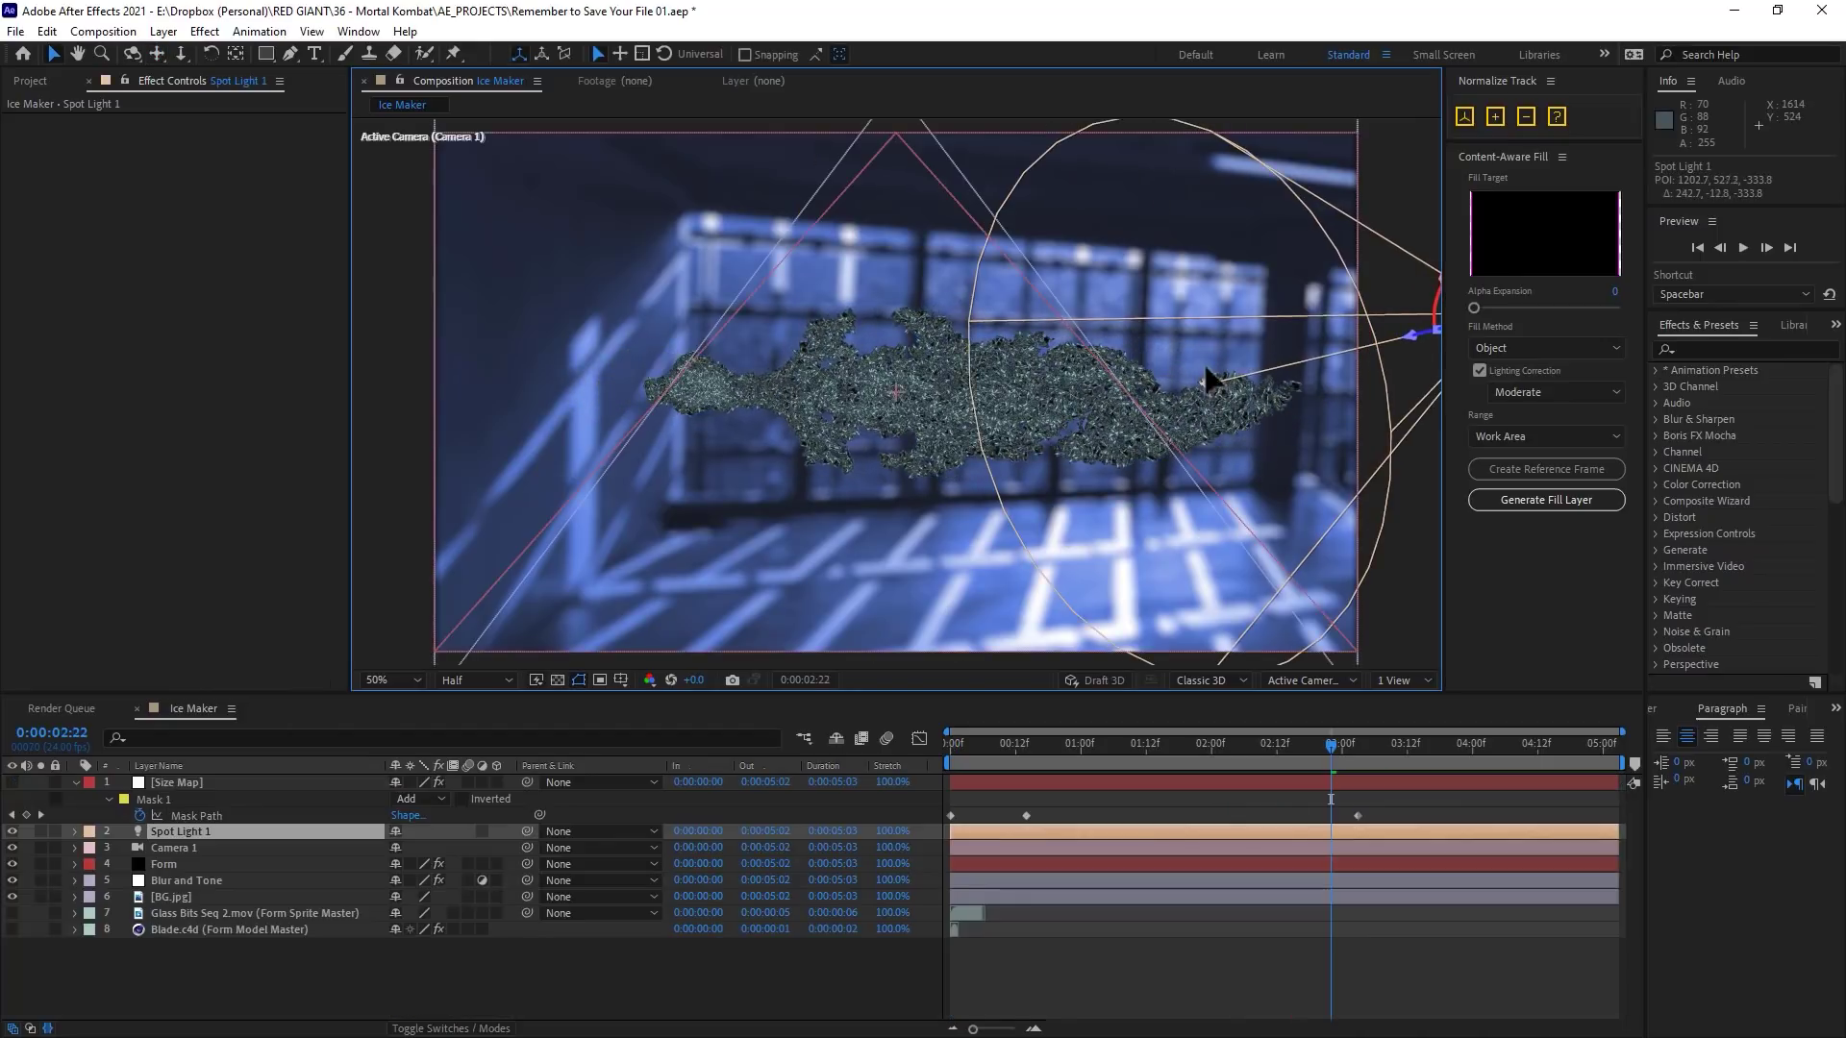
# Step: Aim the spot light, turn Form's Shading on with Nominal Distance 790, and view 0:00:04:13
pyautogui.moveTo(1215, 379); pyautogui.dragTo(1184, 362)
pyautogui.moveTo(1300, 743); pyautogui.dragTo(1405, 760)
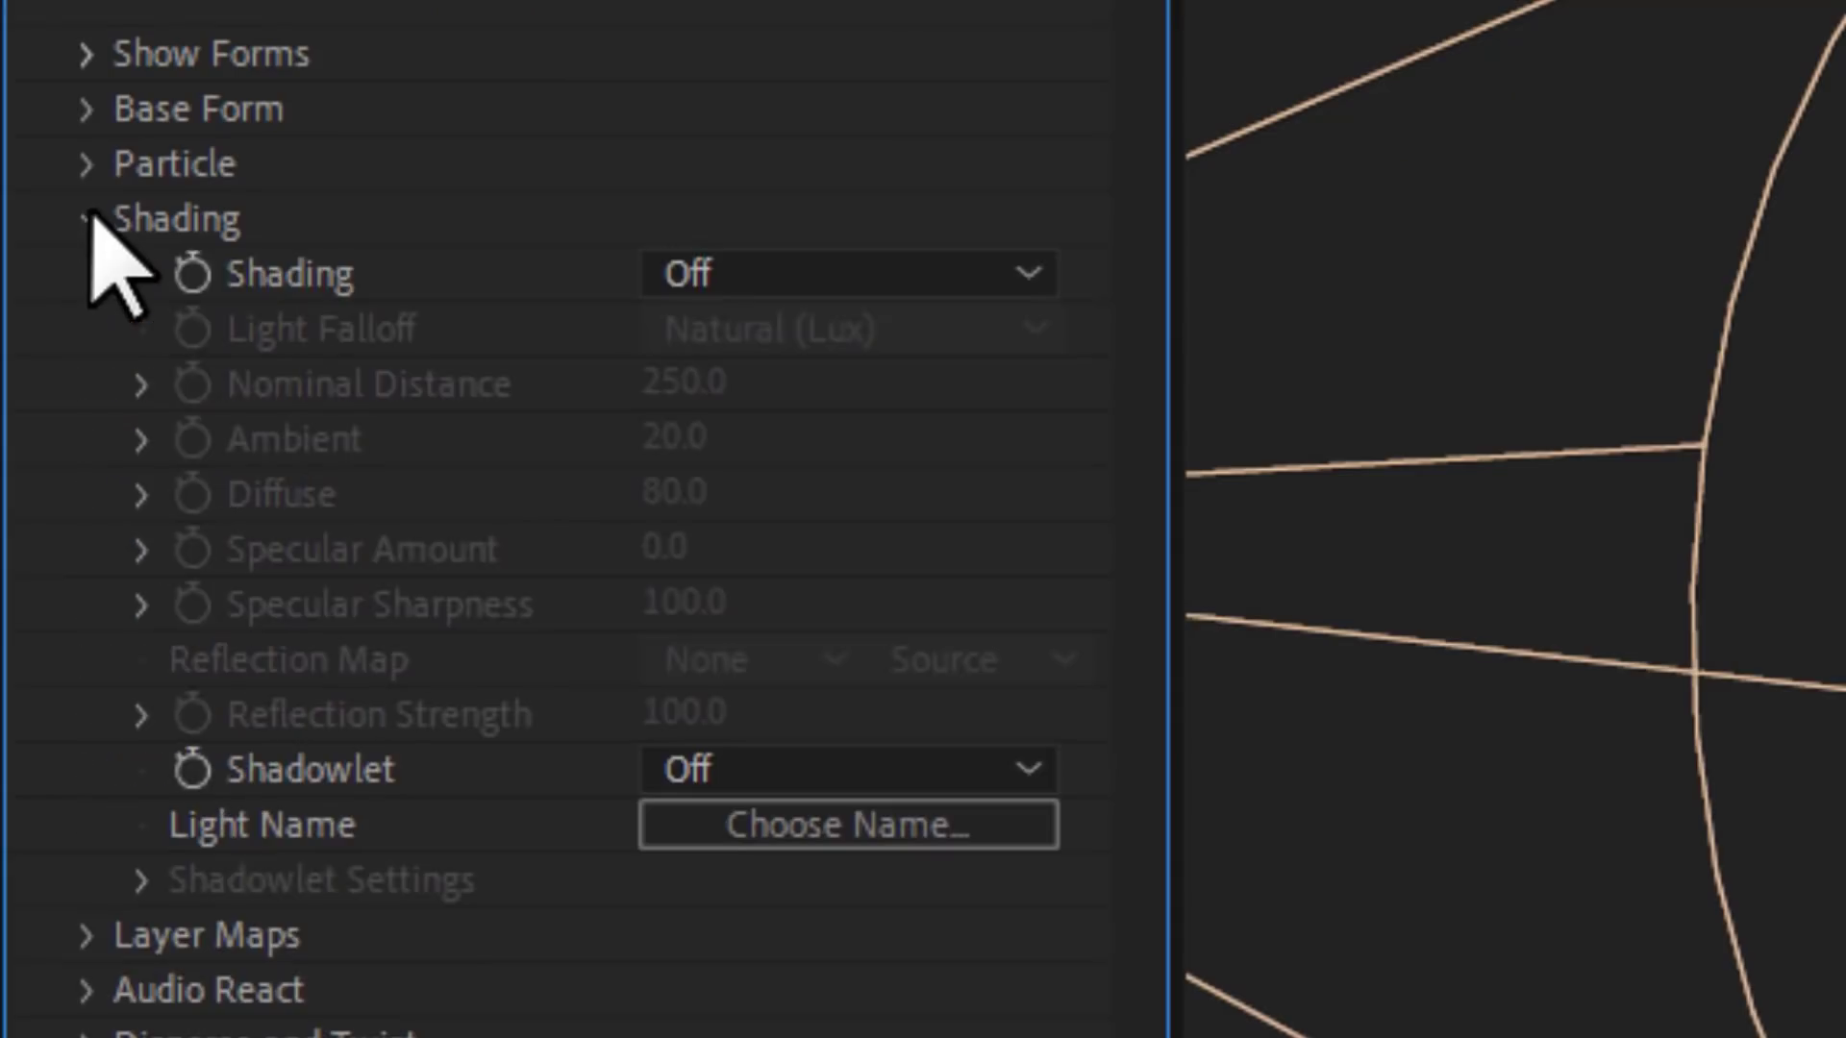
pyautogui.click(750, 277)
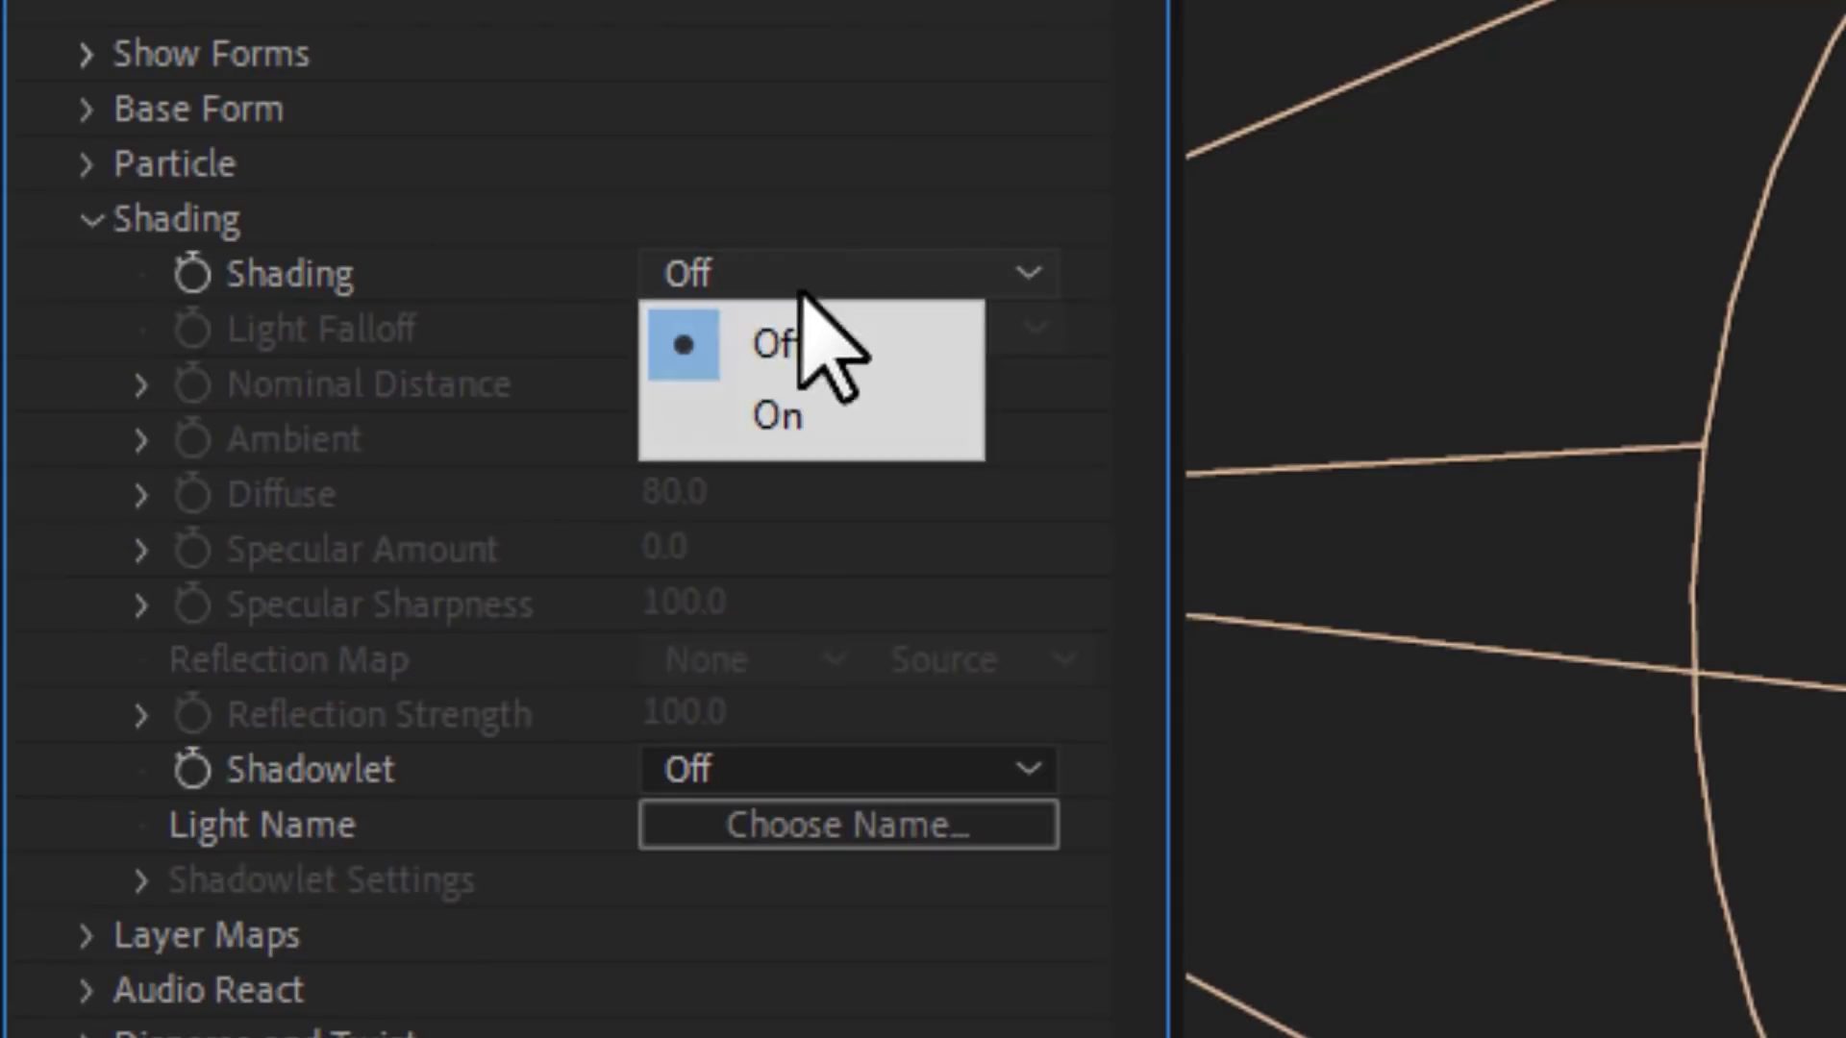
pyautogui.click(792, 404)
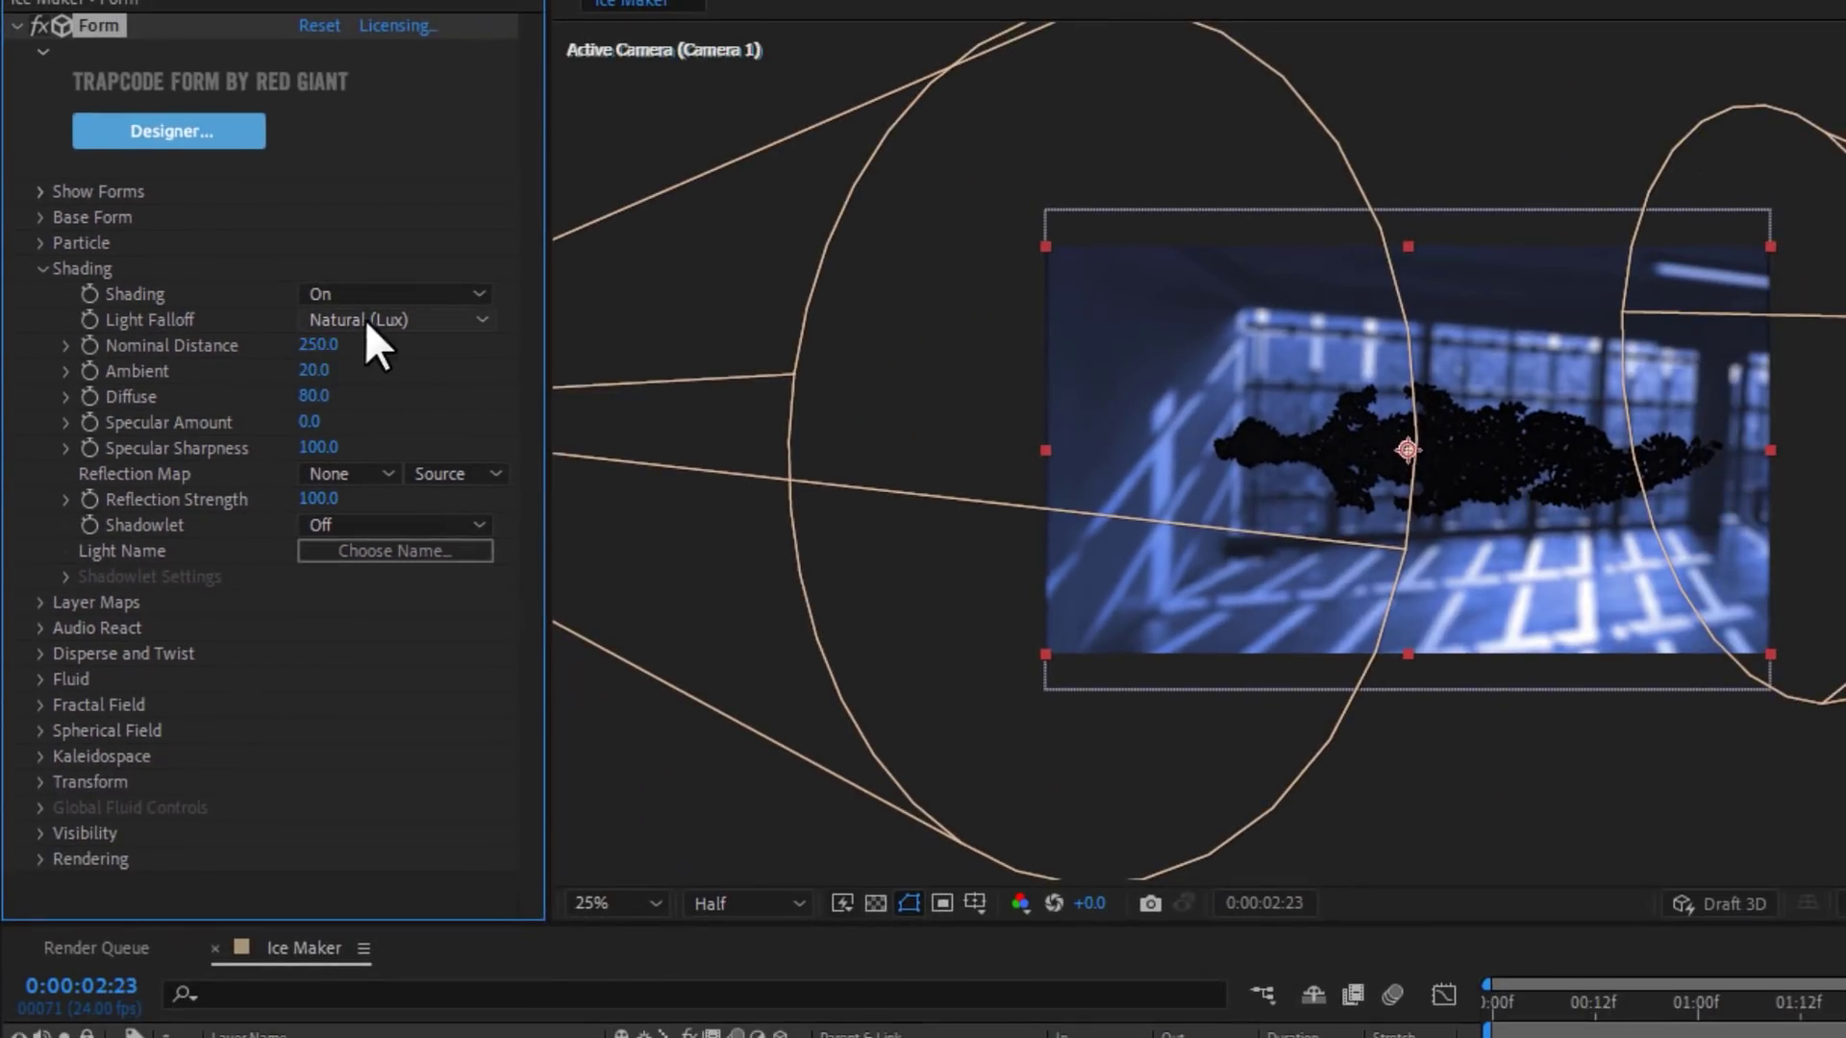
pyautogui.moveTo(346, 348); pyautogui.dragTo(432, 343)
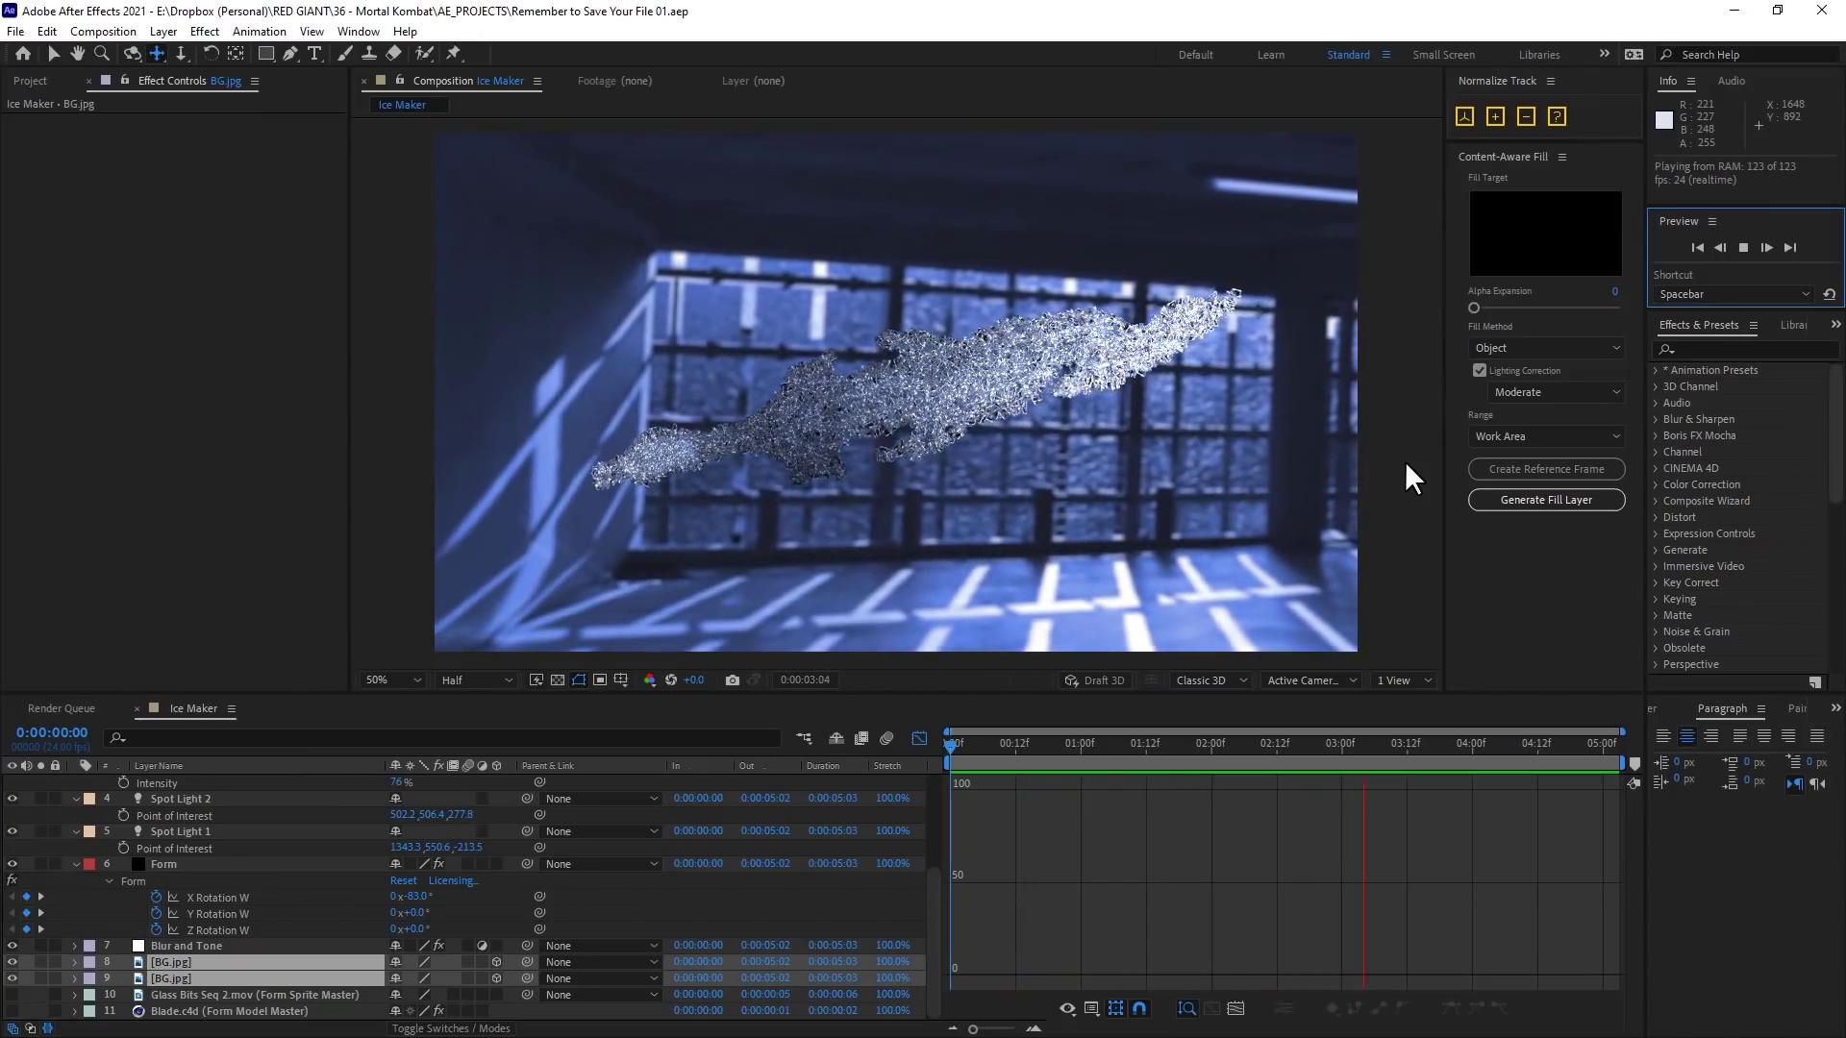
pyautogui.press('space')
pyautogui.moveTo(1141, 755); pyautogui.dragTo(1543, 804)
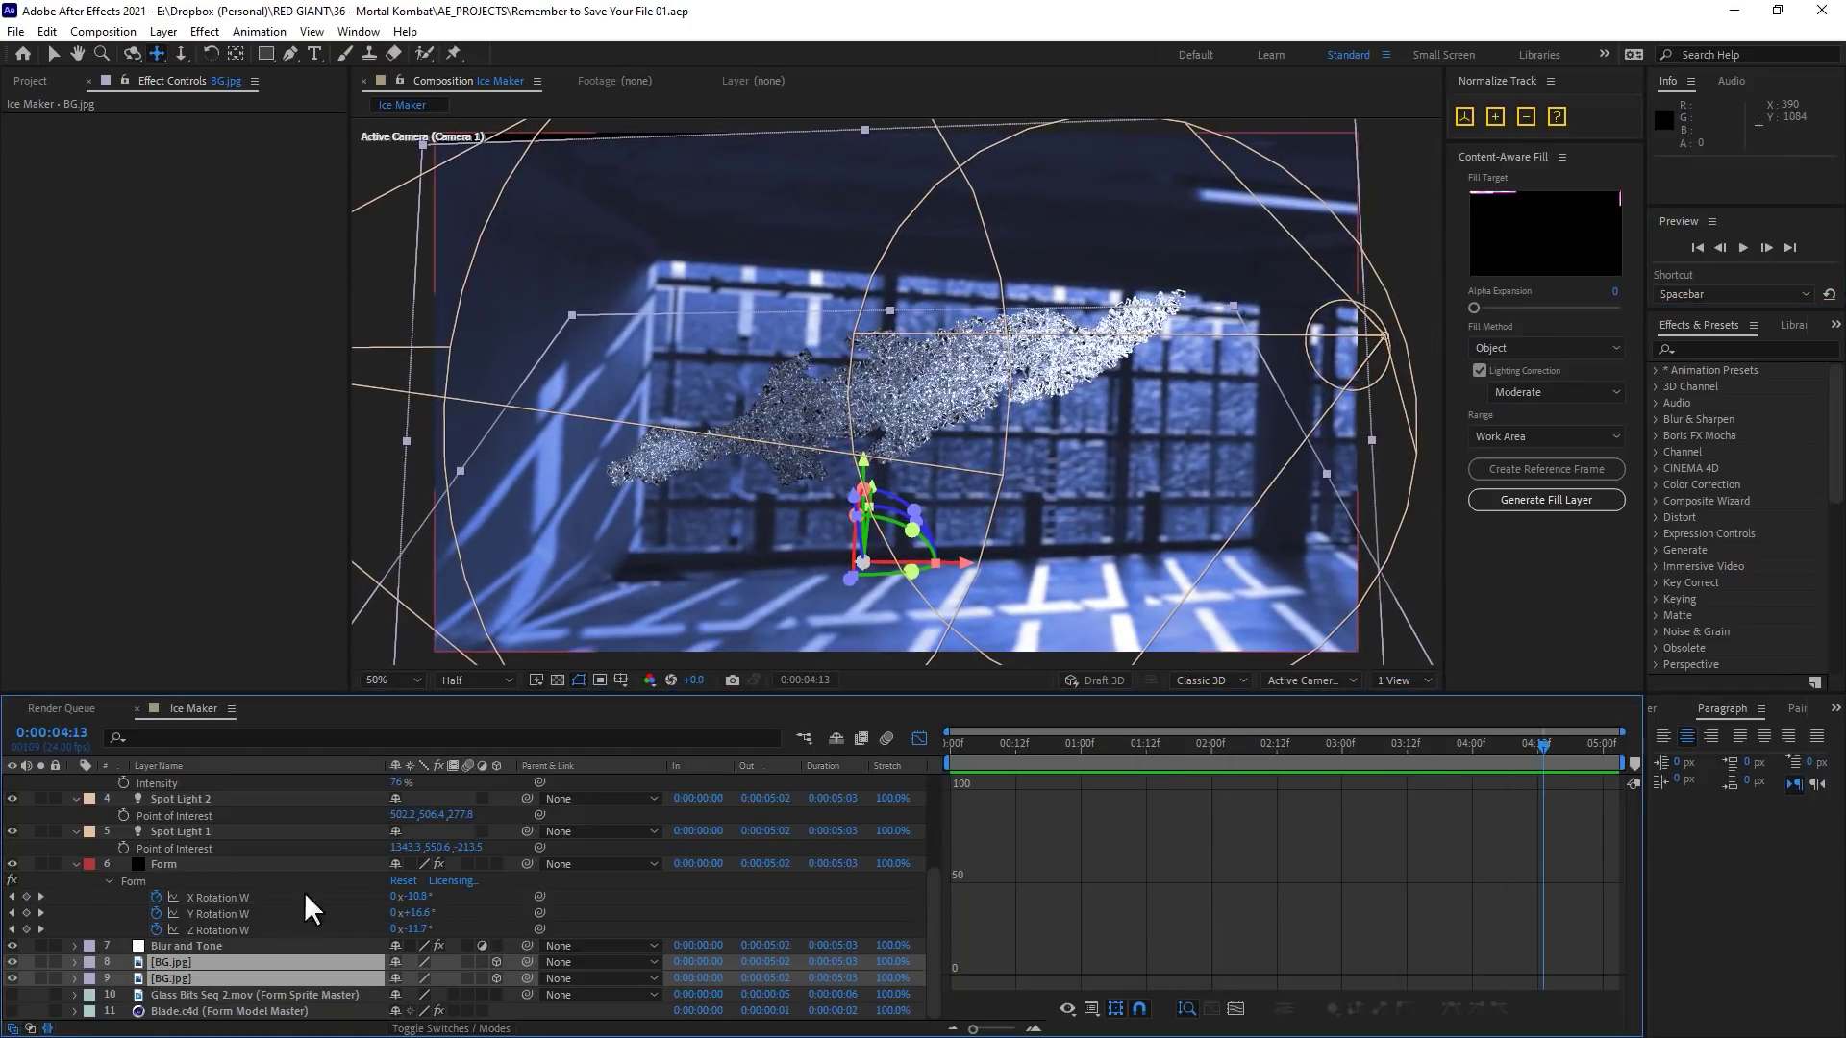
# Step: Apply CC Light Sweep to the Form layer via the 'sweep' effect search
pyautogui.click(246, 868)
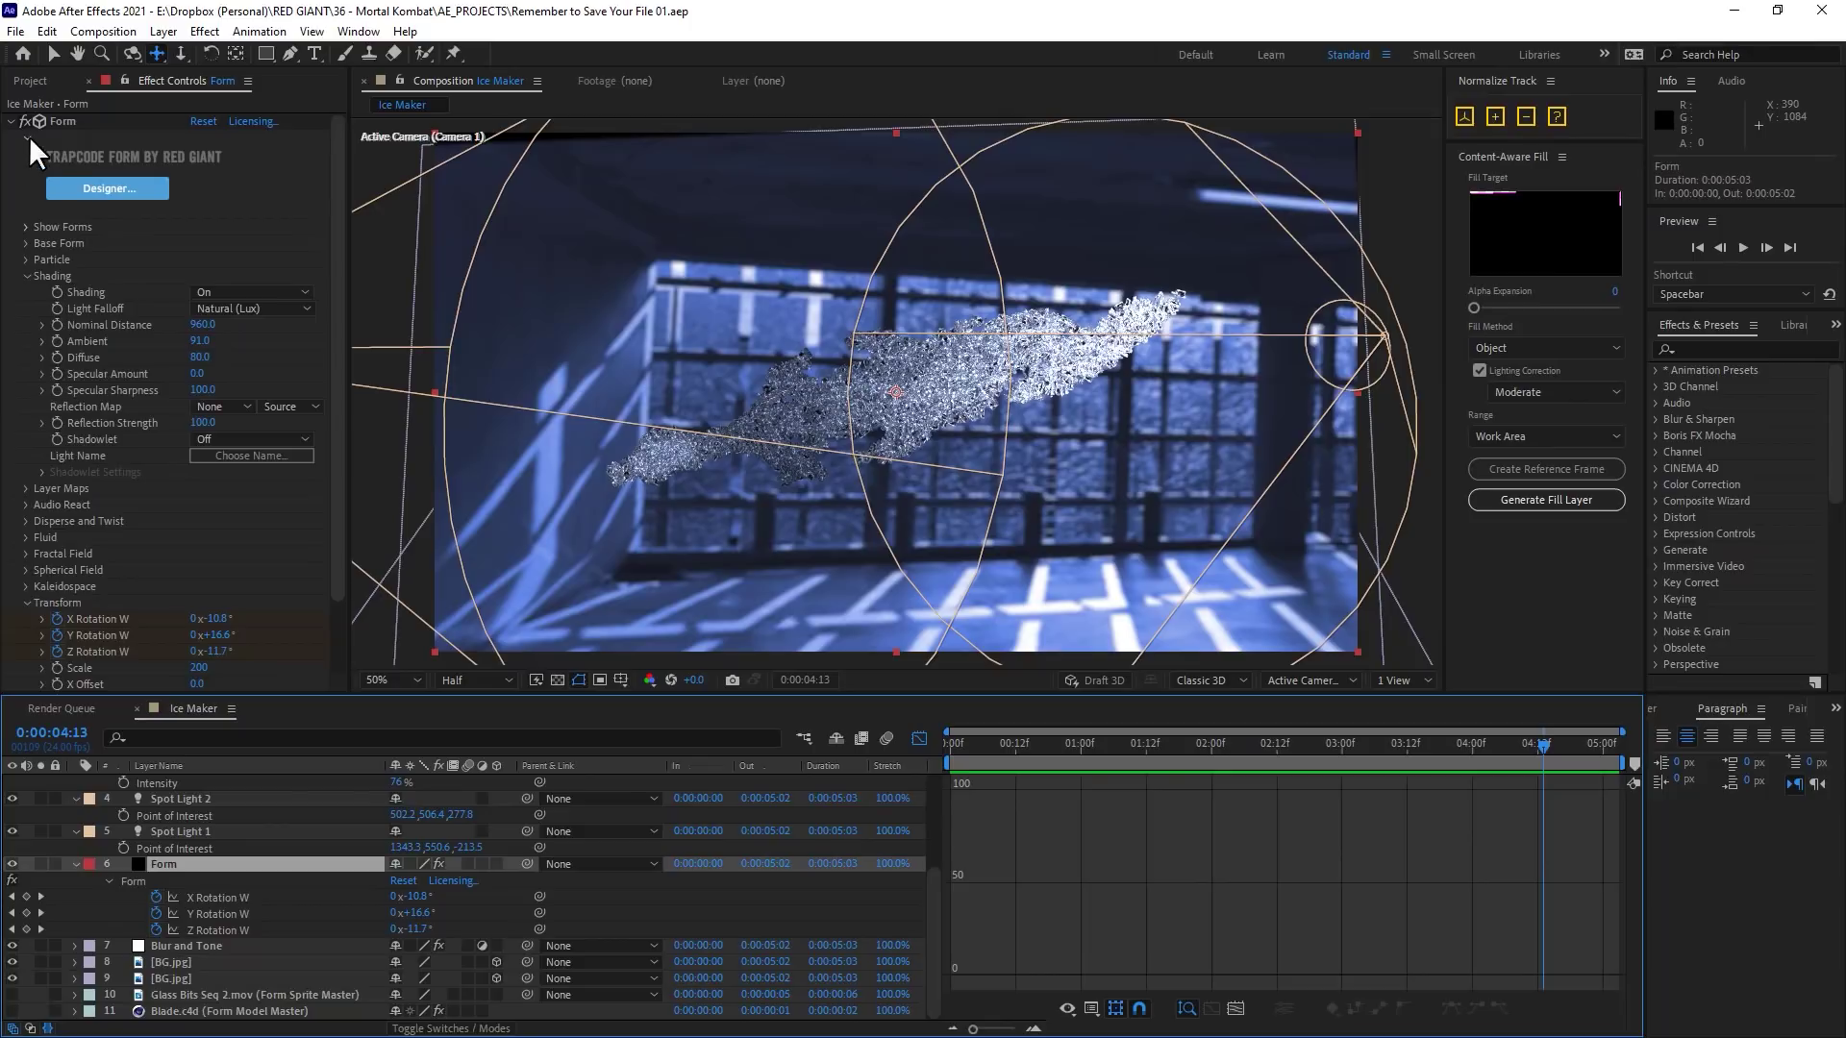
pyautogui.click(12, 122)
pyautogui.hotkey('ctrl', 'space')
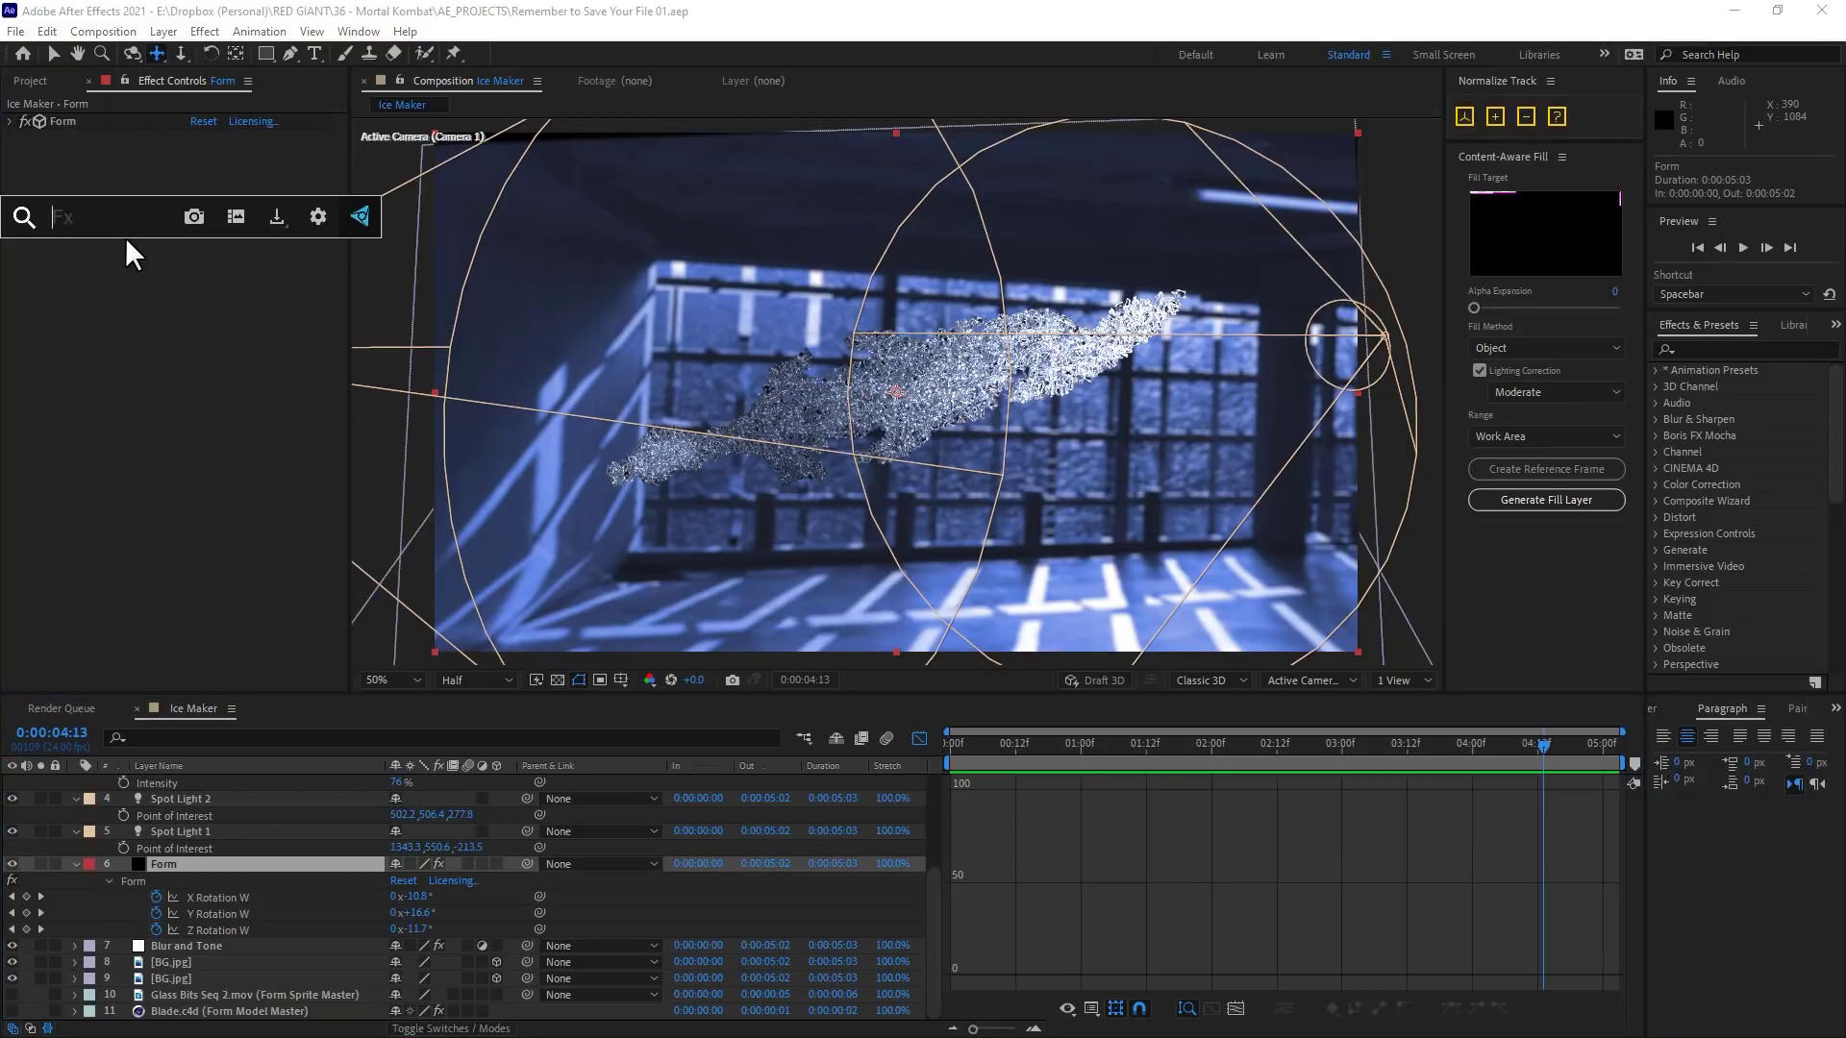
pyautogui.write('sweep')
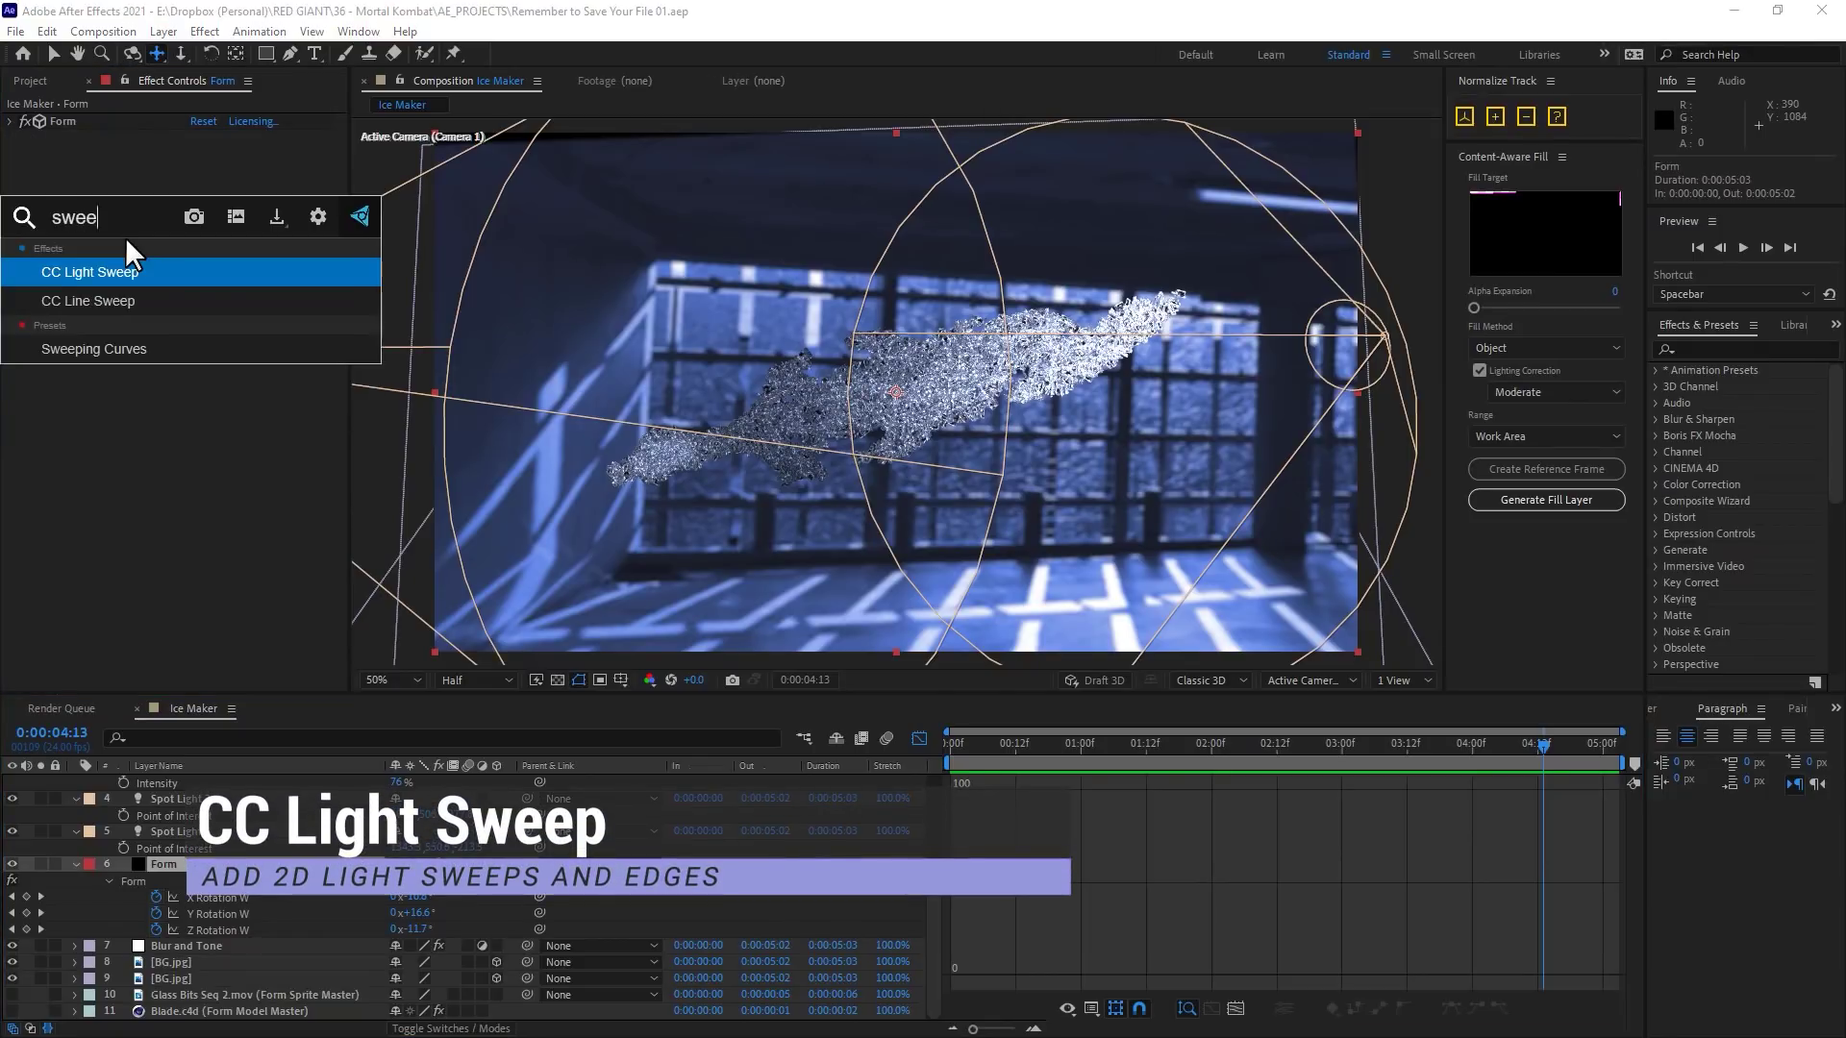
pyautogui.press('Return')
# Step: Move the Light Sweep center leftward across the ice sword in the viewer
pyautogui.moveTo(892, 265); pyautogui.dragTo(677, 360)
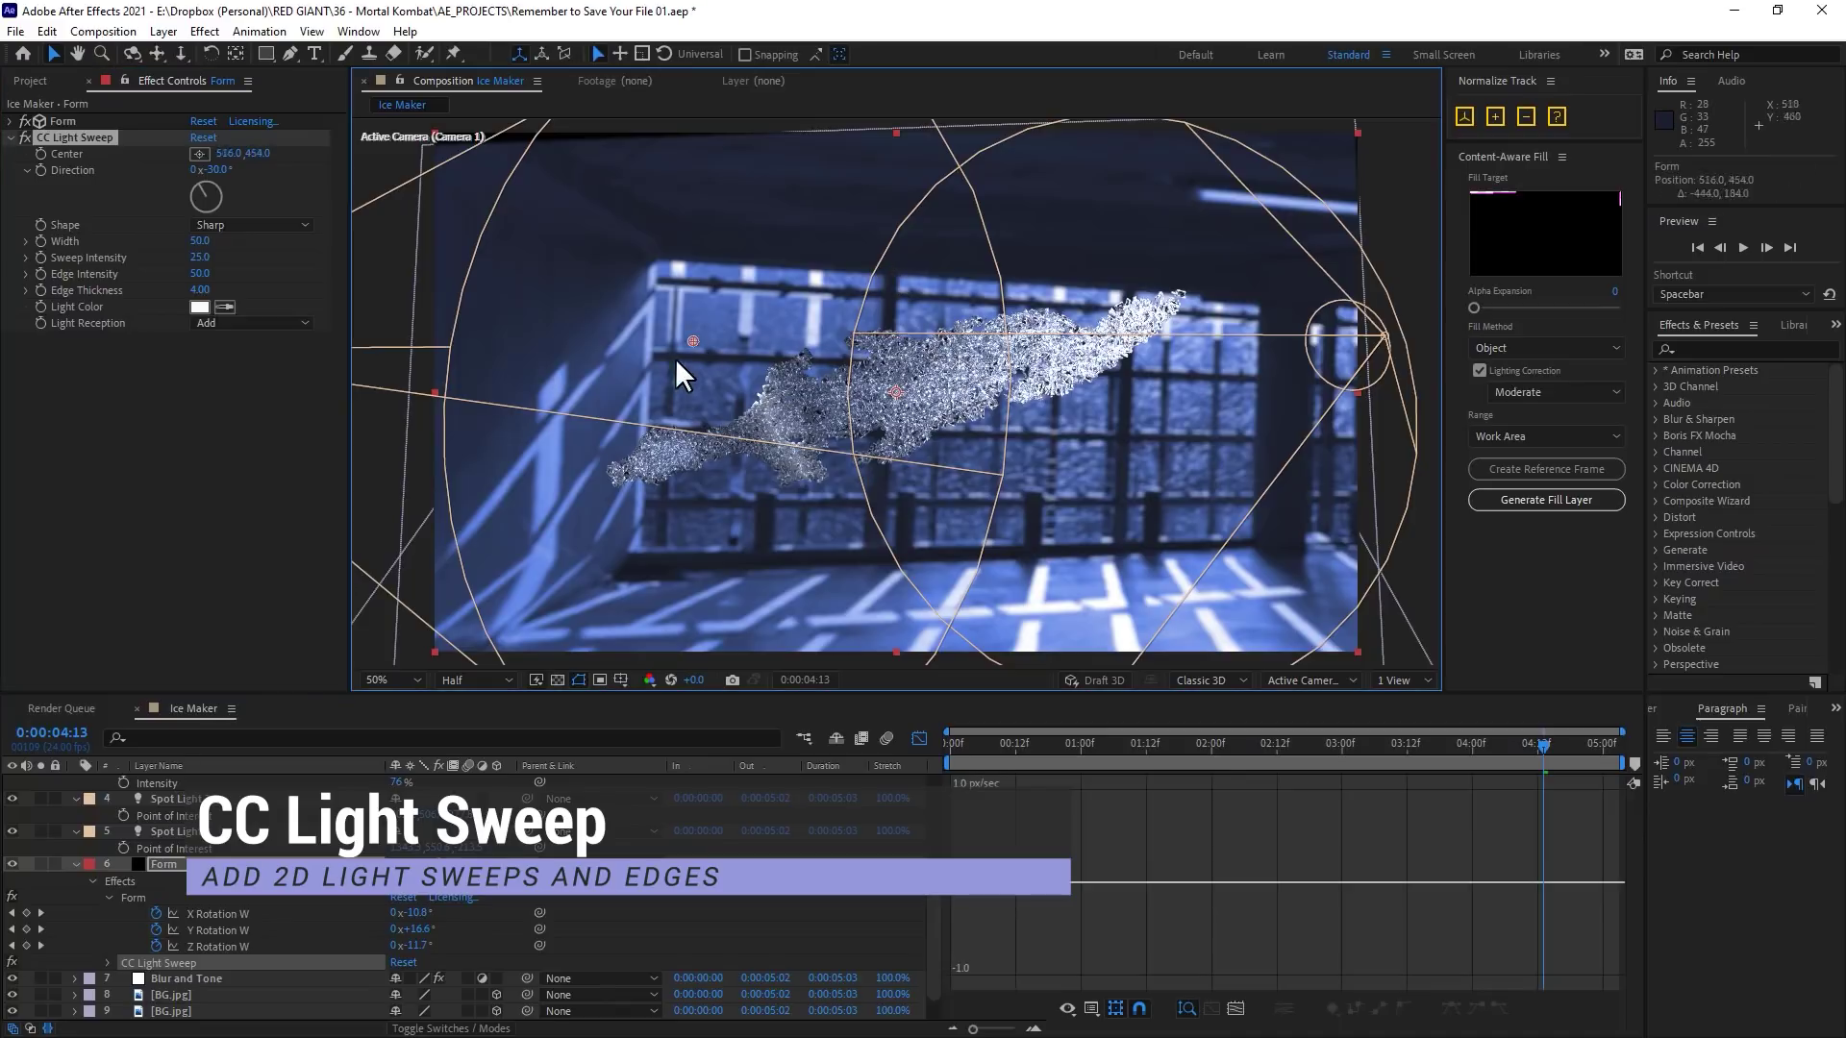
pyautogui.moveTo(809, 294); pyautogui.dragTo(741, 327)
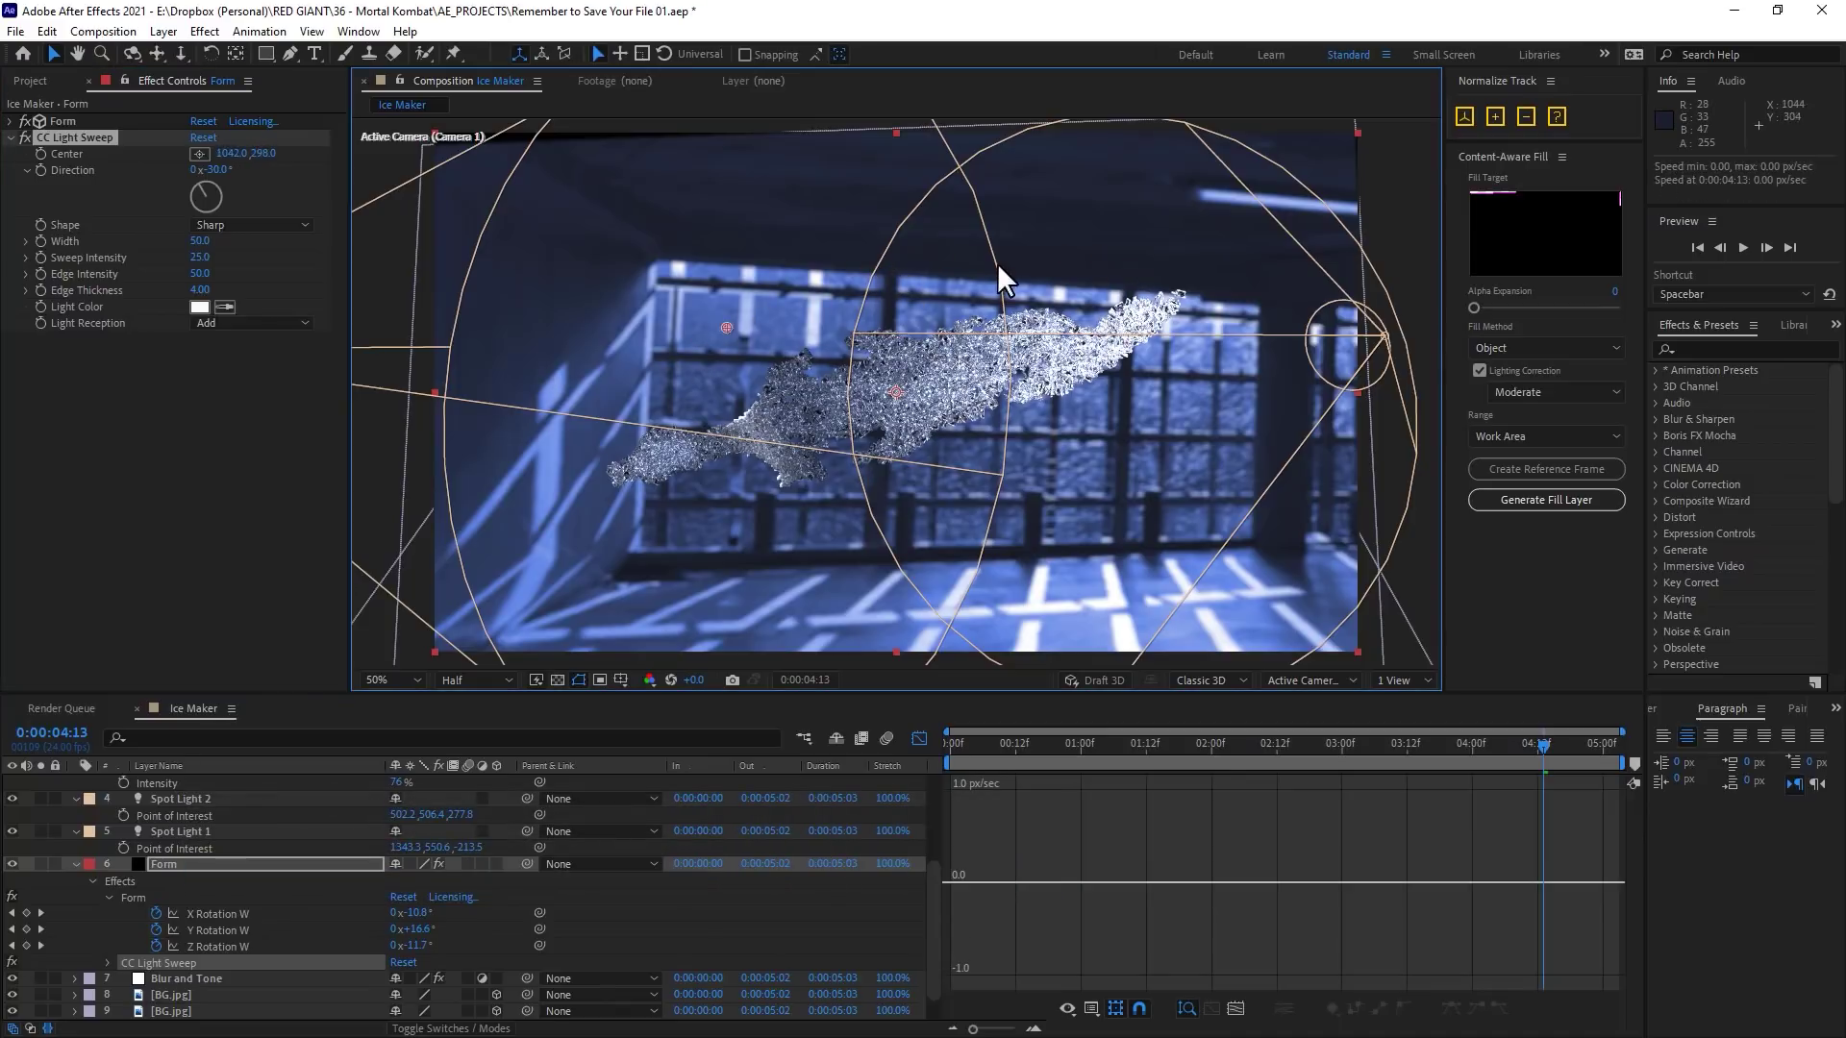
pyautogui.moveTo(1144, 227); pyautogui.dragTo(776, 274)
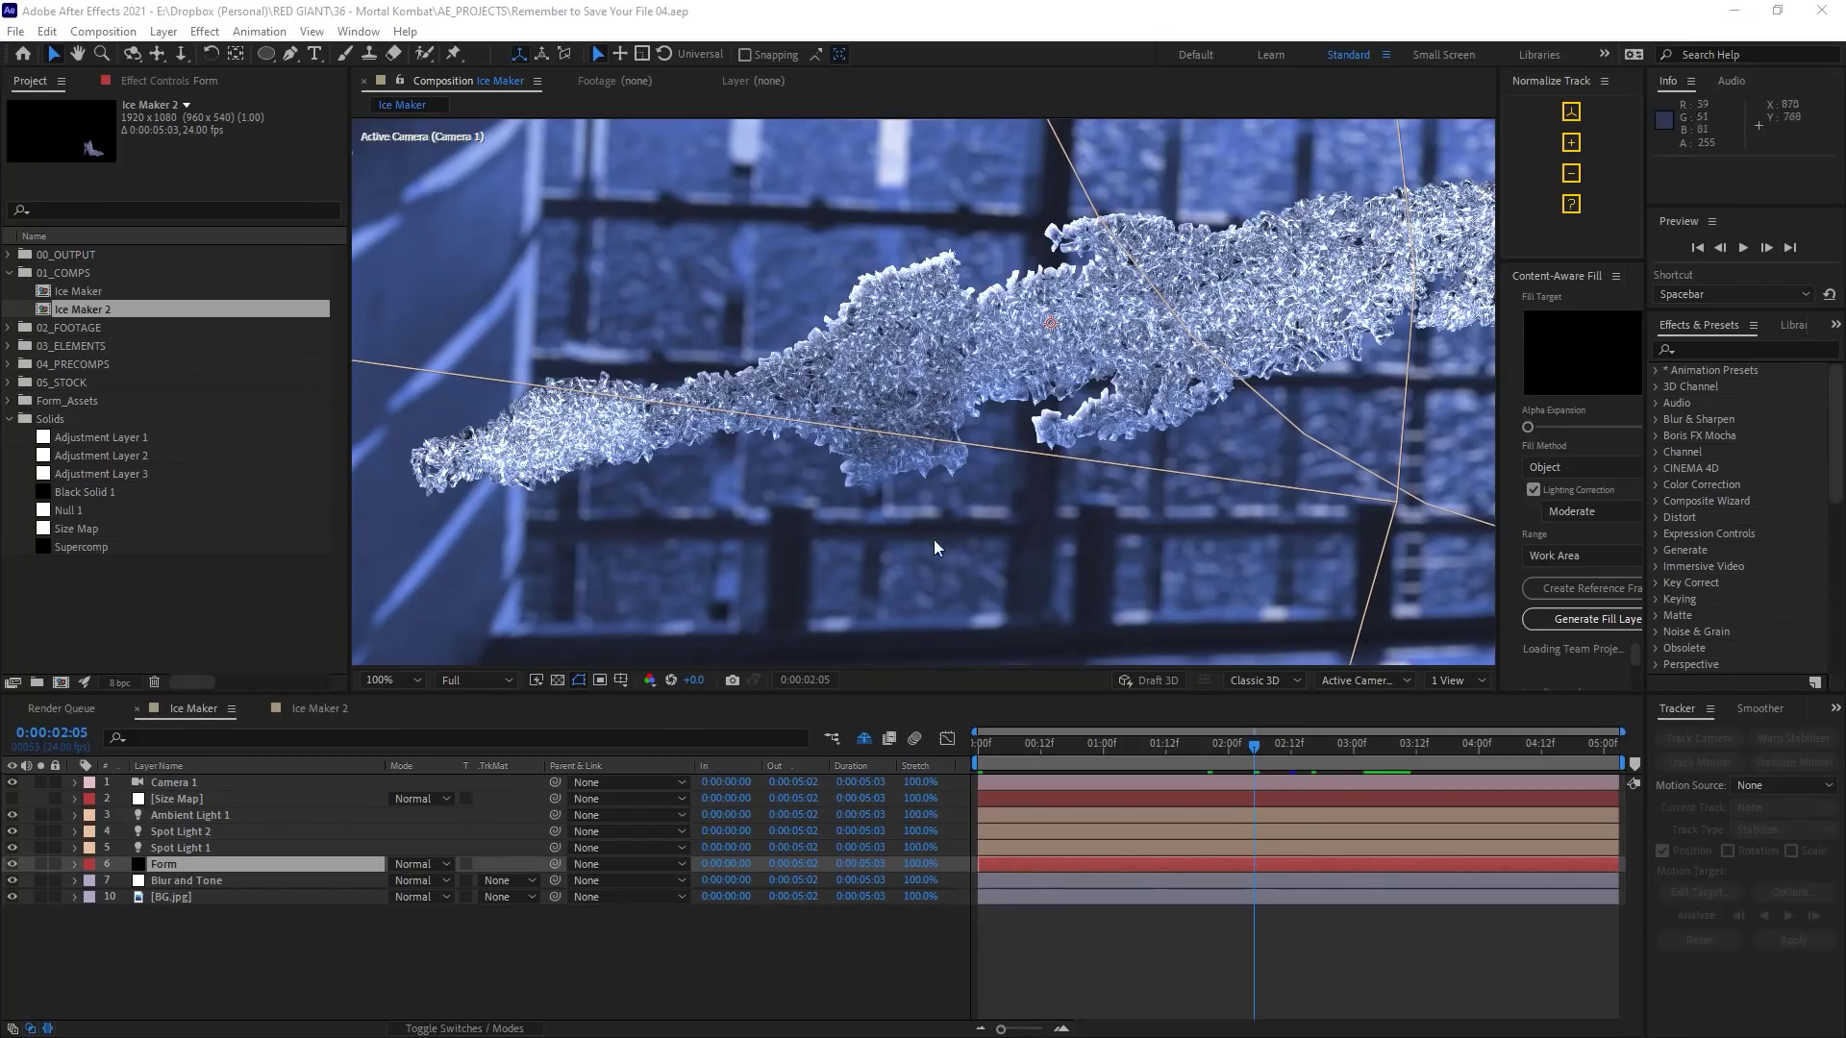
# Step: Add a new adjustment layer below Form and rename it Displacement
pyautogui.click(317, 913)
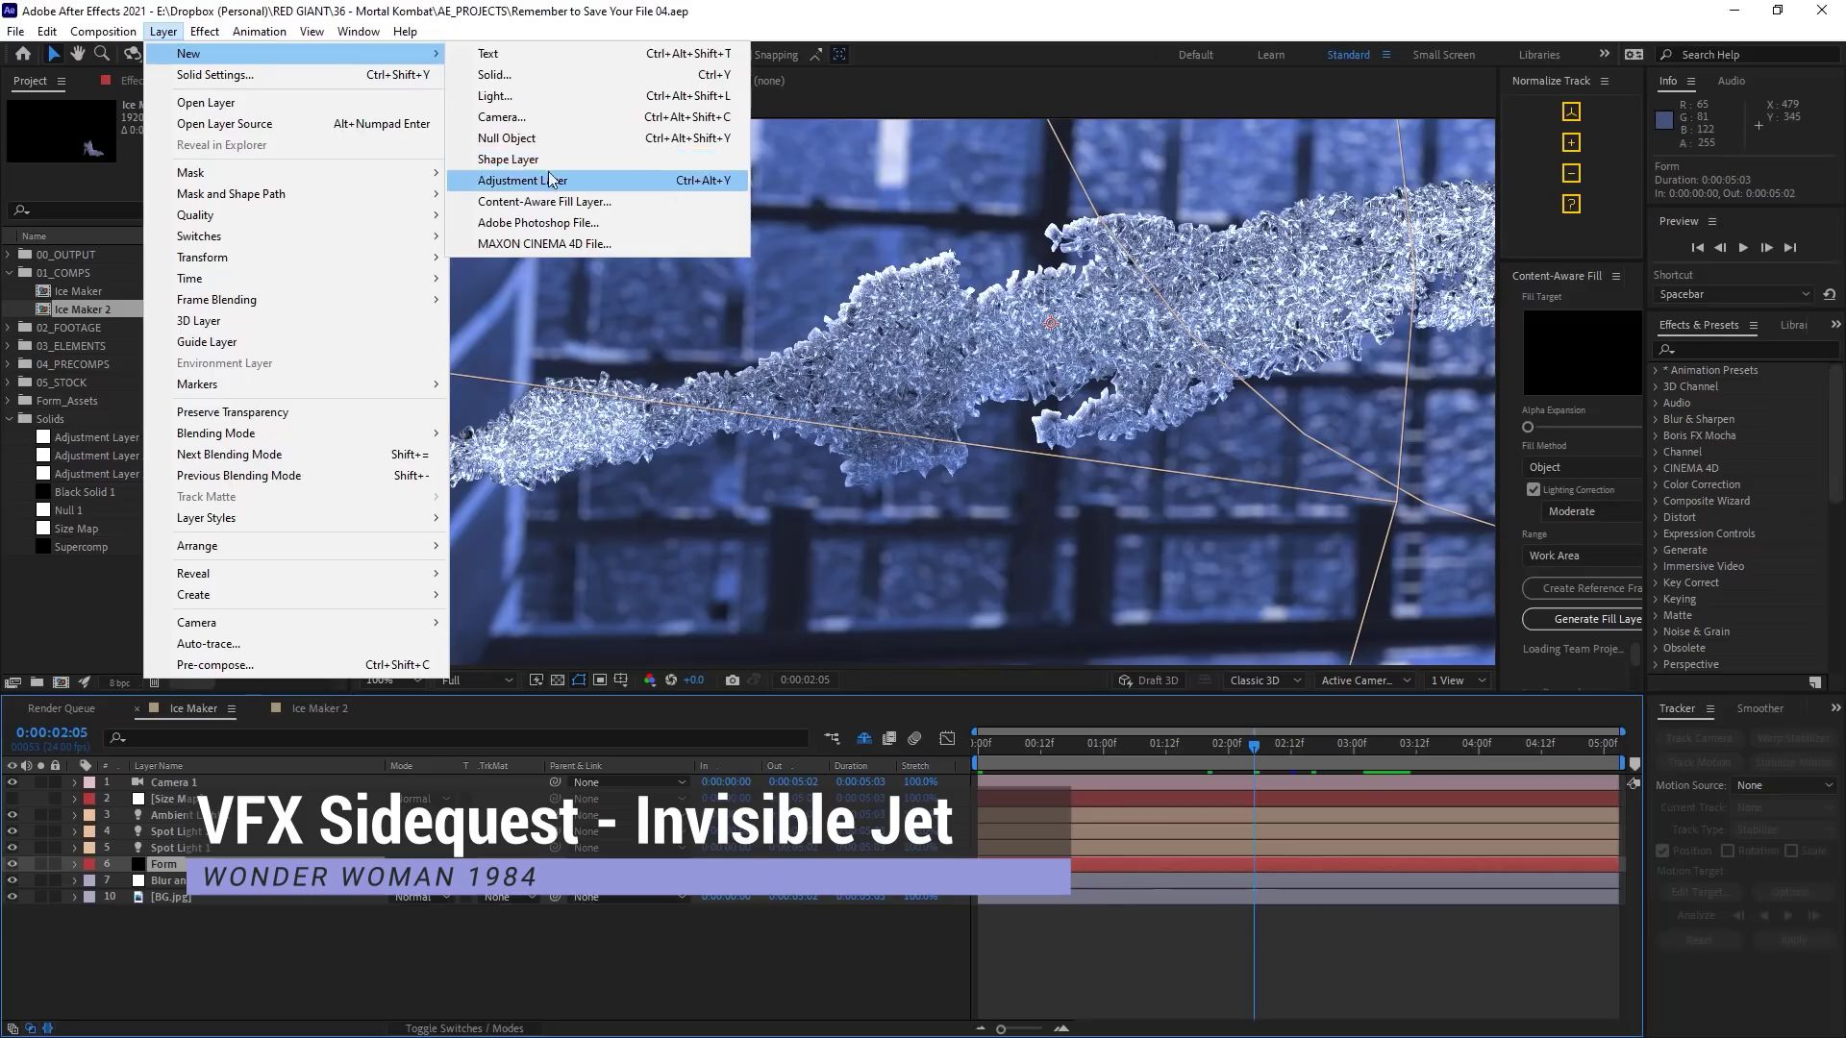
pyautogui.click(526, 185)
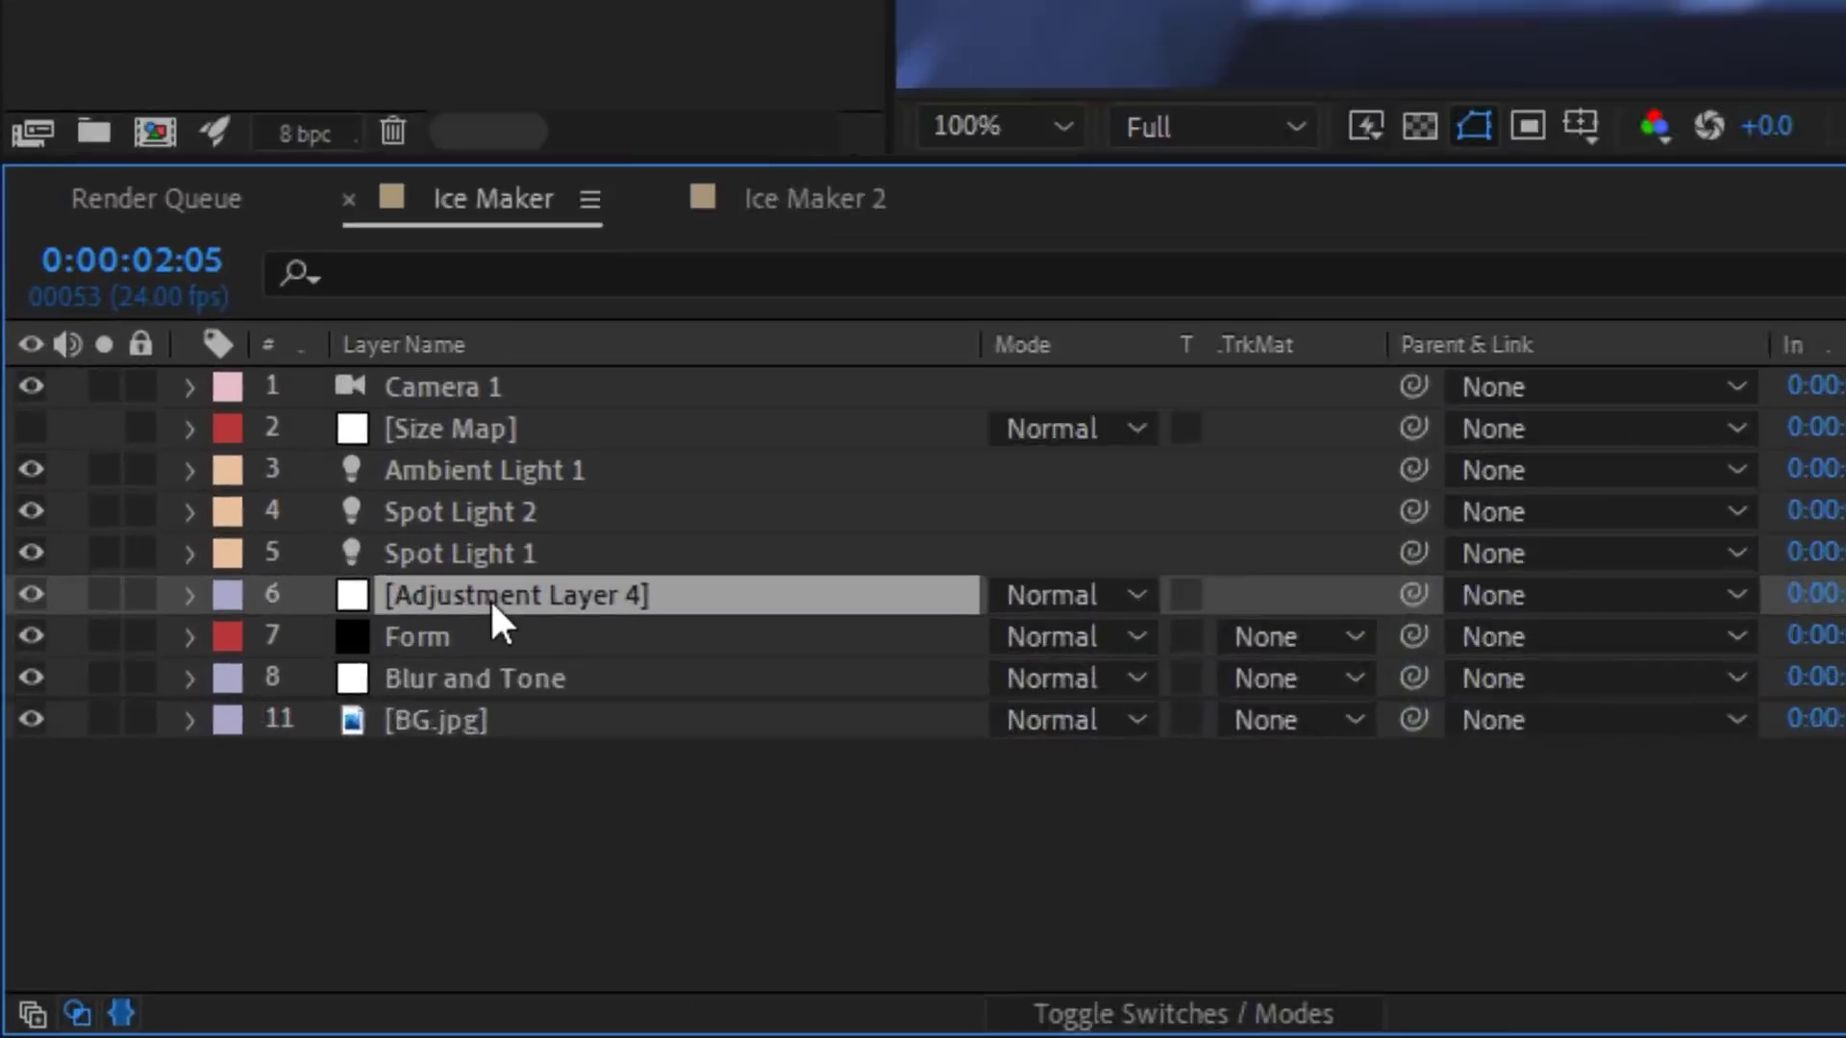
pyautogui.moveTo(183, 862); pyautogui.dragTo(187, 890)
pyautogui.press('Return')
pyautogui.write('Displacement')
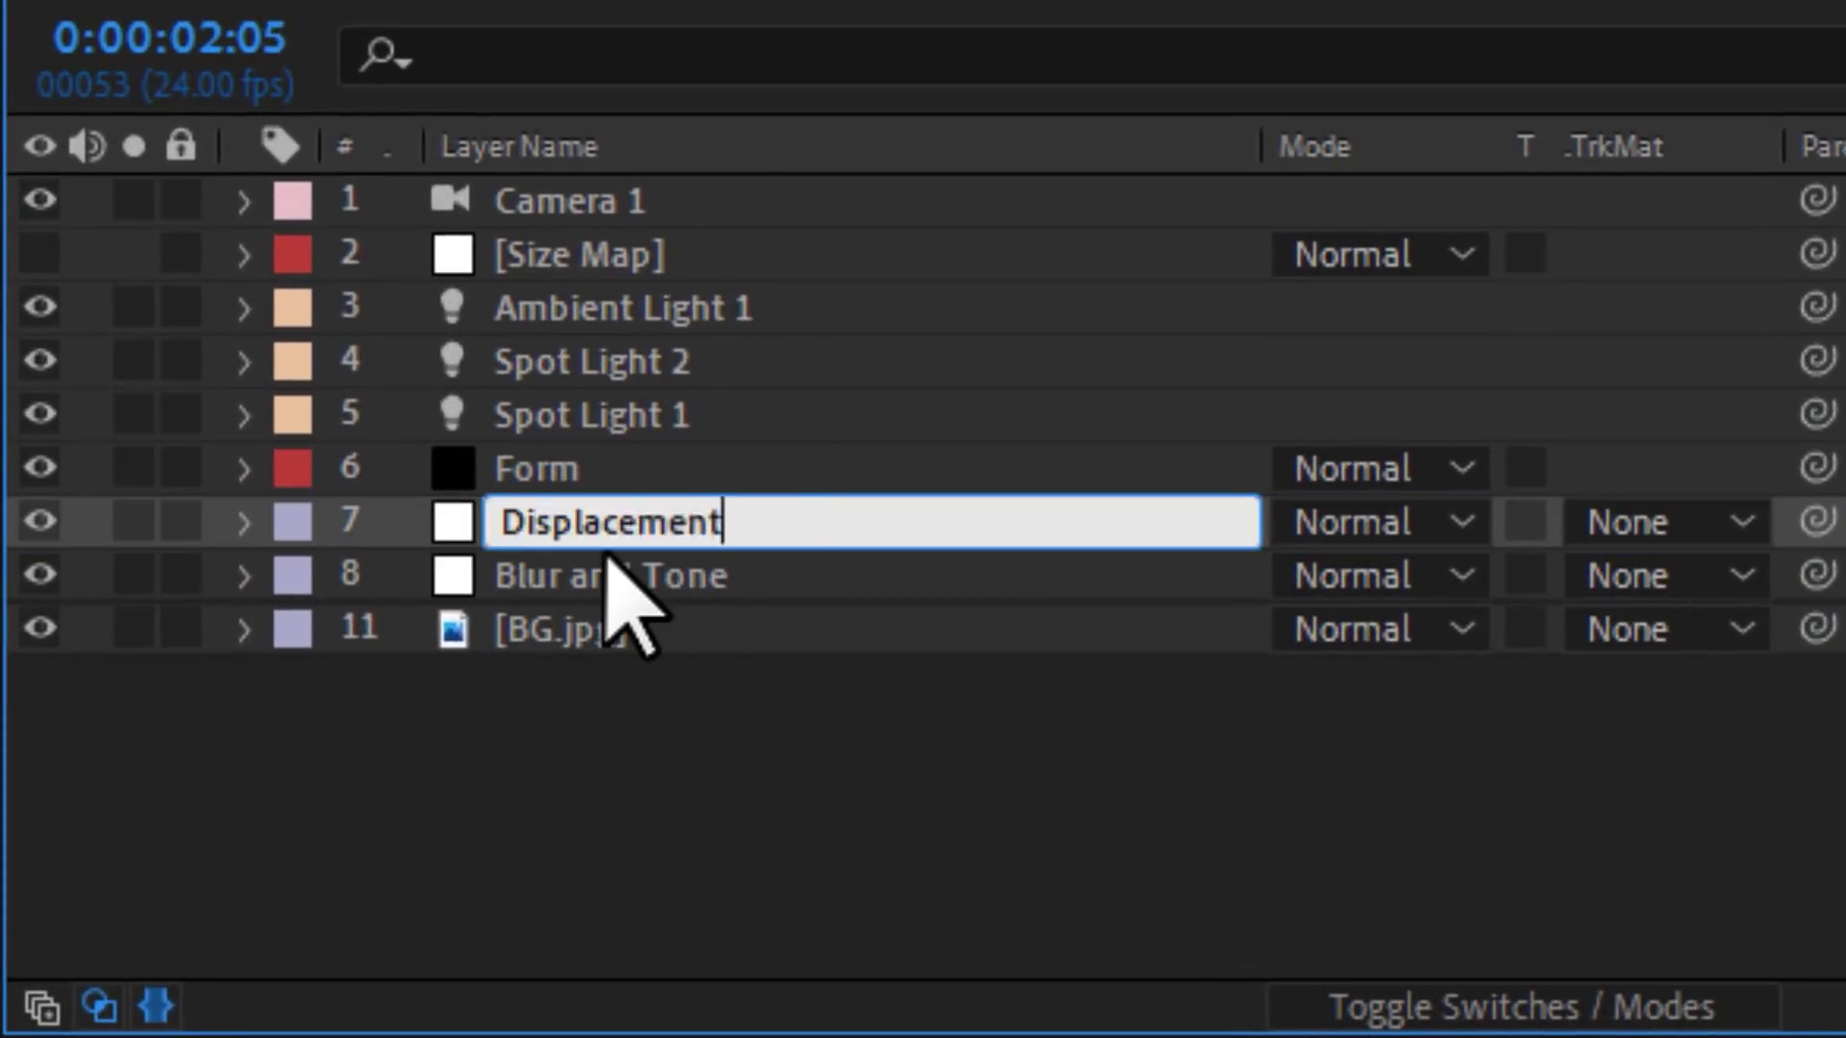
pyautogui.press('Return')
# Step: Apply Chromatic Displacement driven by Form with Effects & Masks, Displace Amount 125
pyautogui.hotkey('ctrl', 'space')
pyautogui.write('chrom')
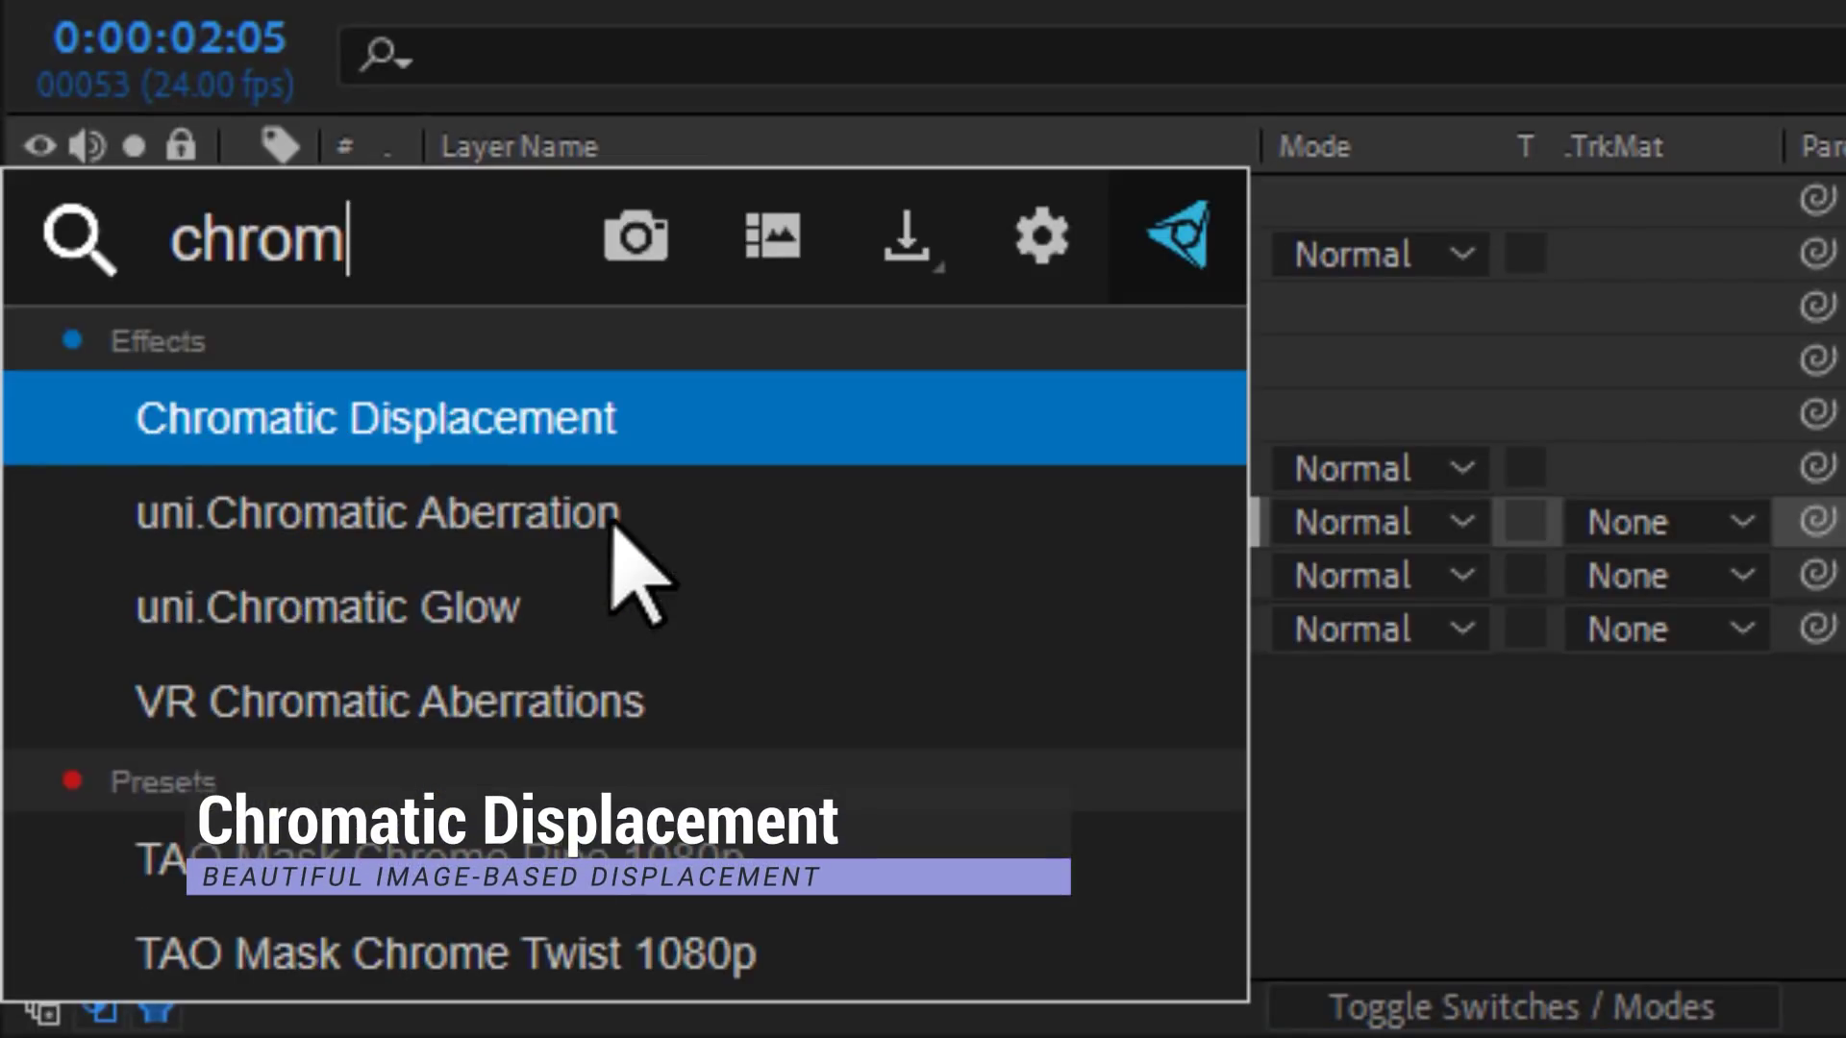
pyautogui.click(813, 350)
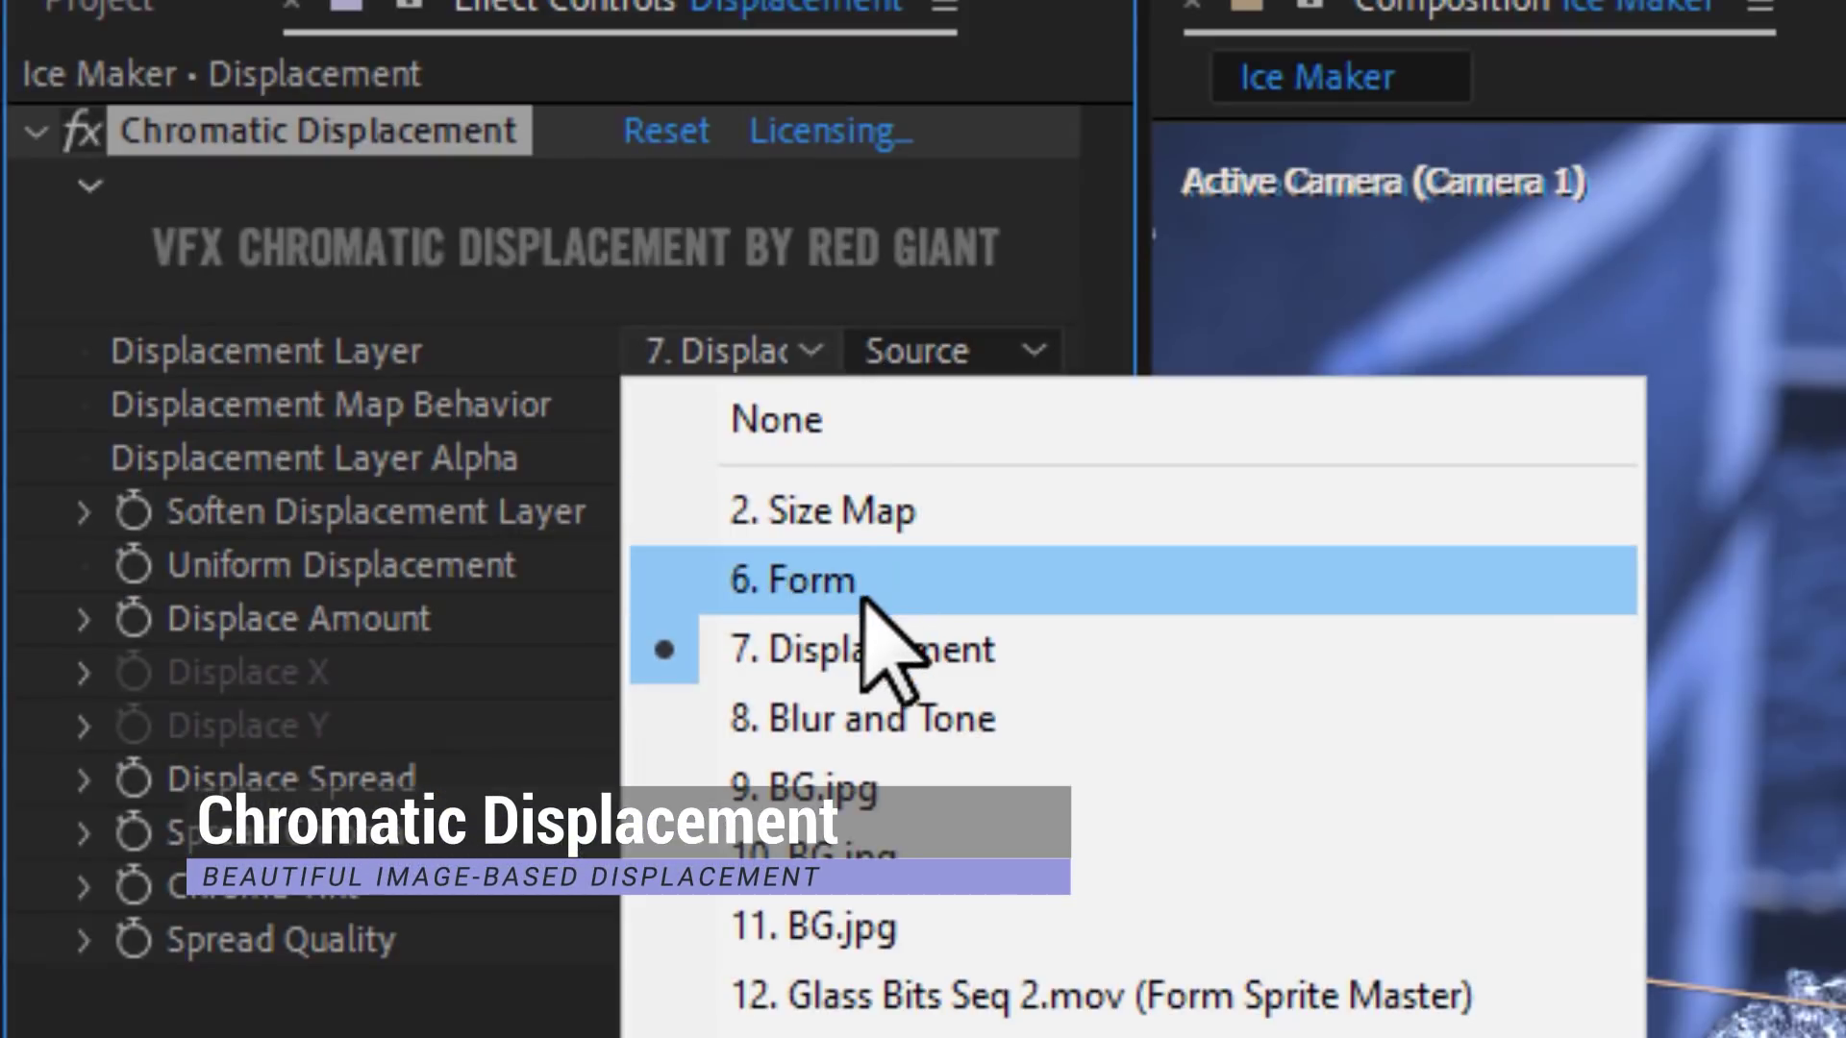
pyautogui.click(862, 596)
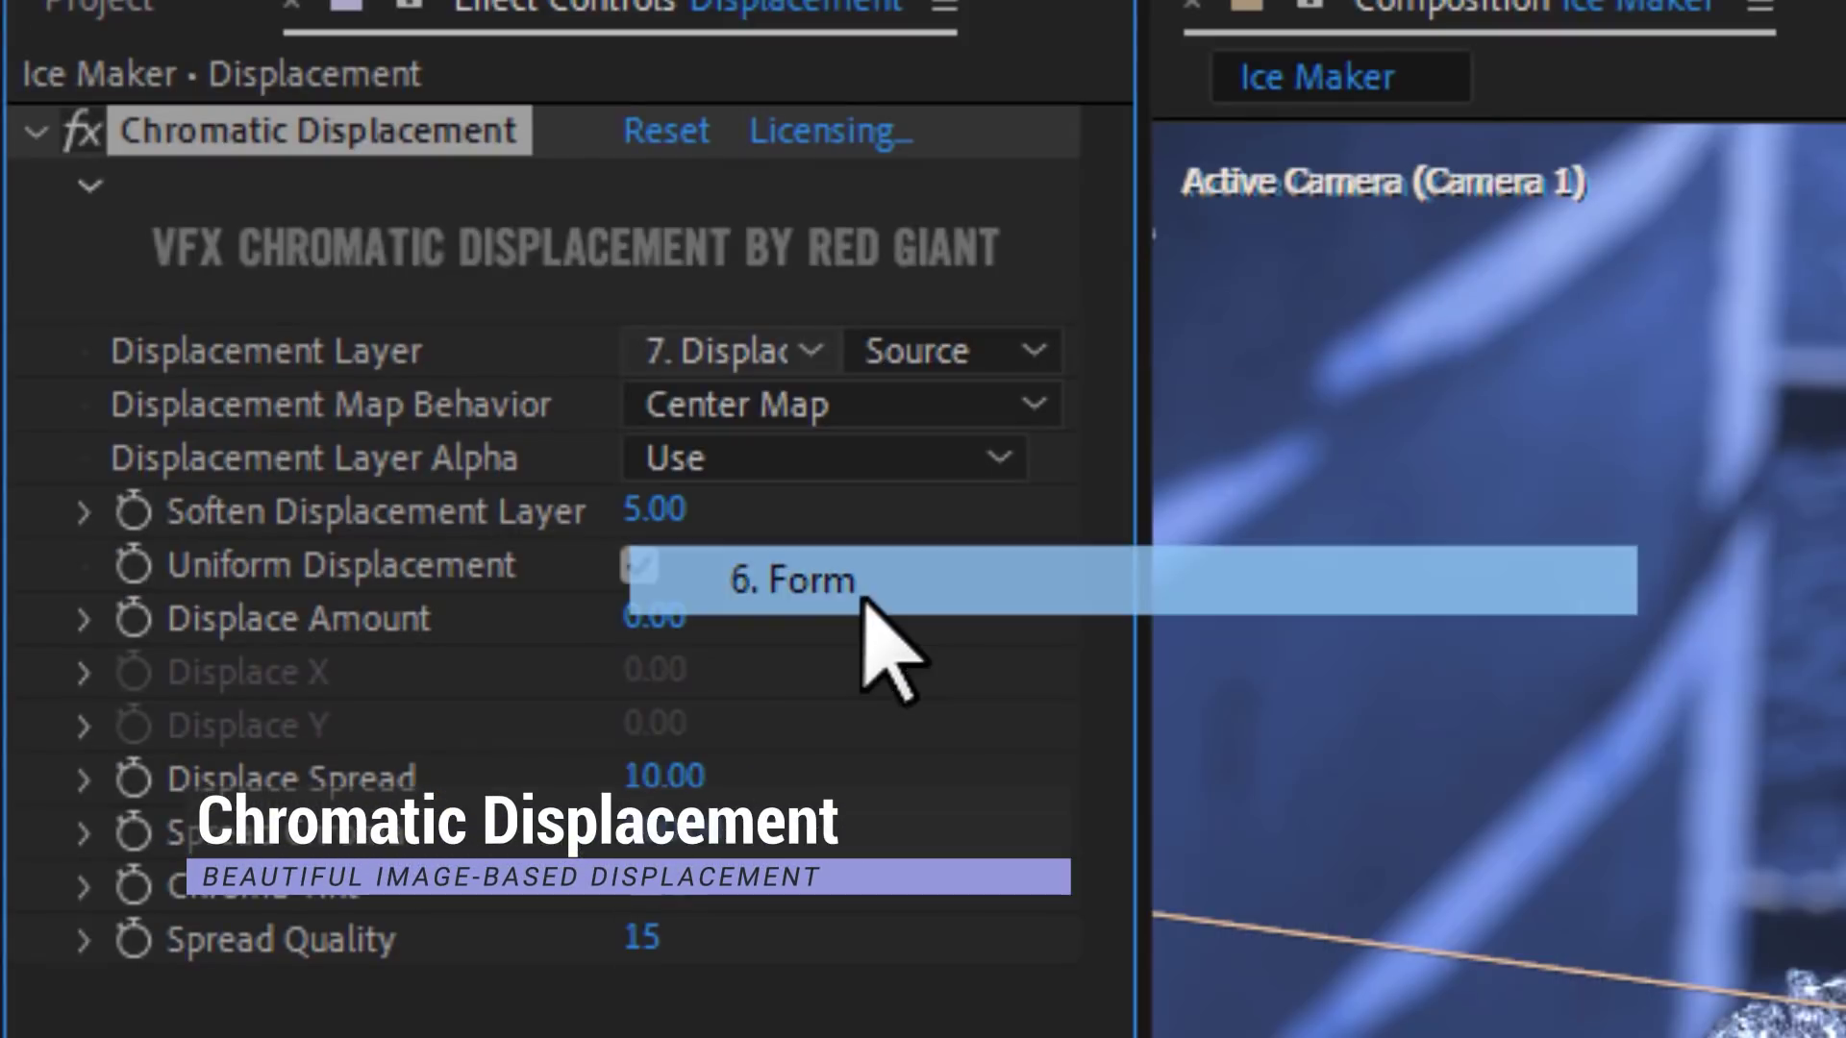
pyautogui.click(943, 352)
pyautogui.click(1075, 560)
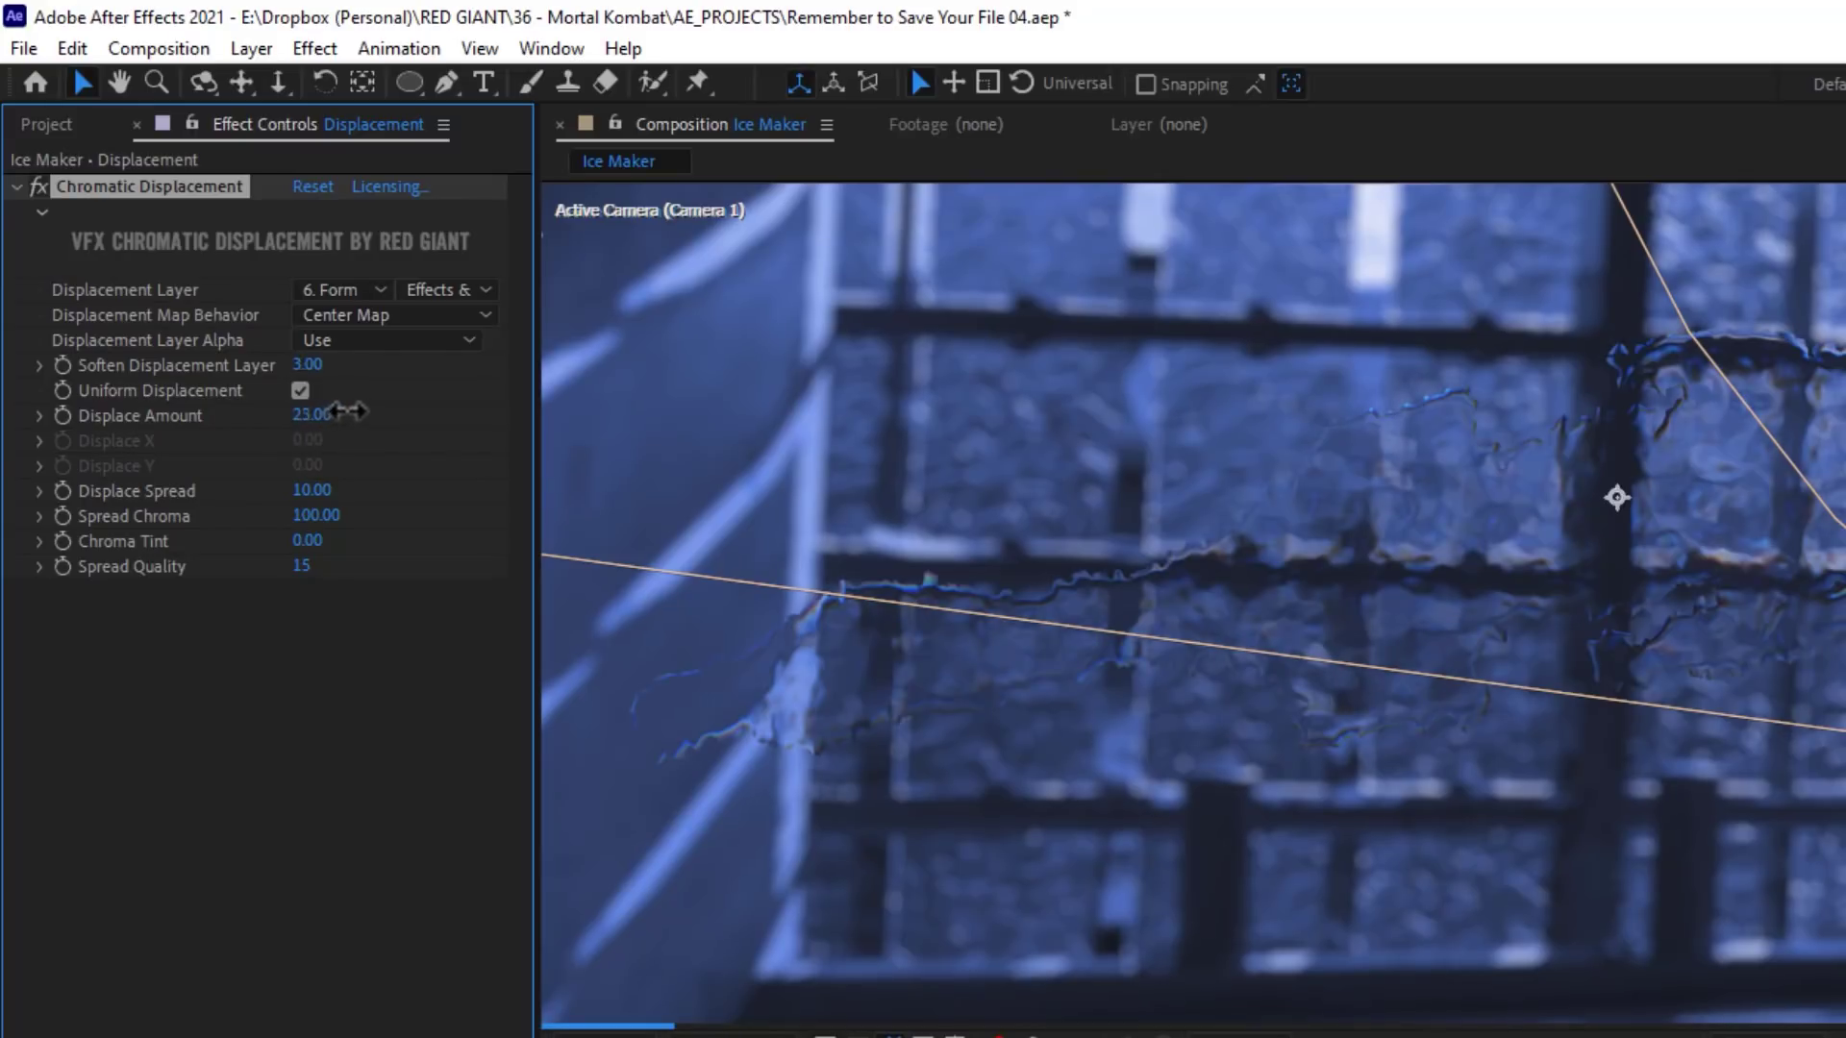
pyautogui.moveTo(337, 413); pyautogui.dragTo(410, 397)
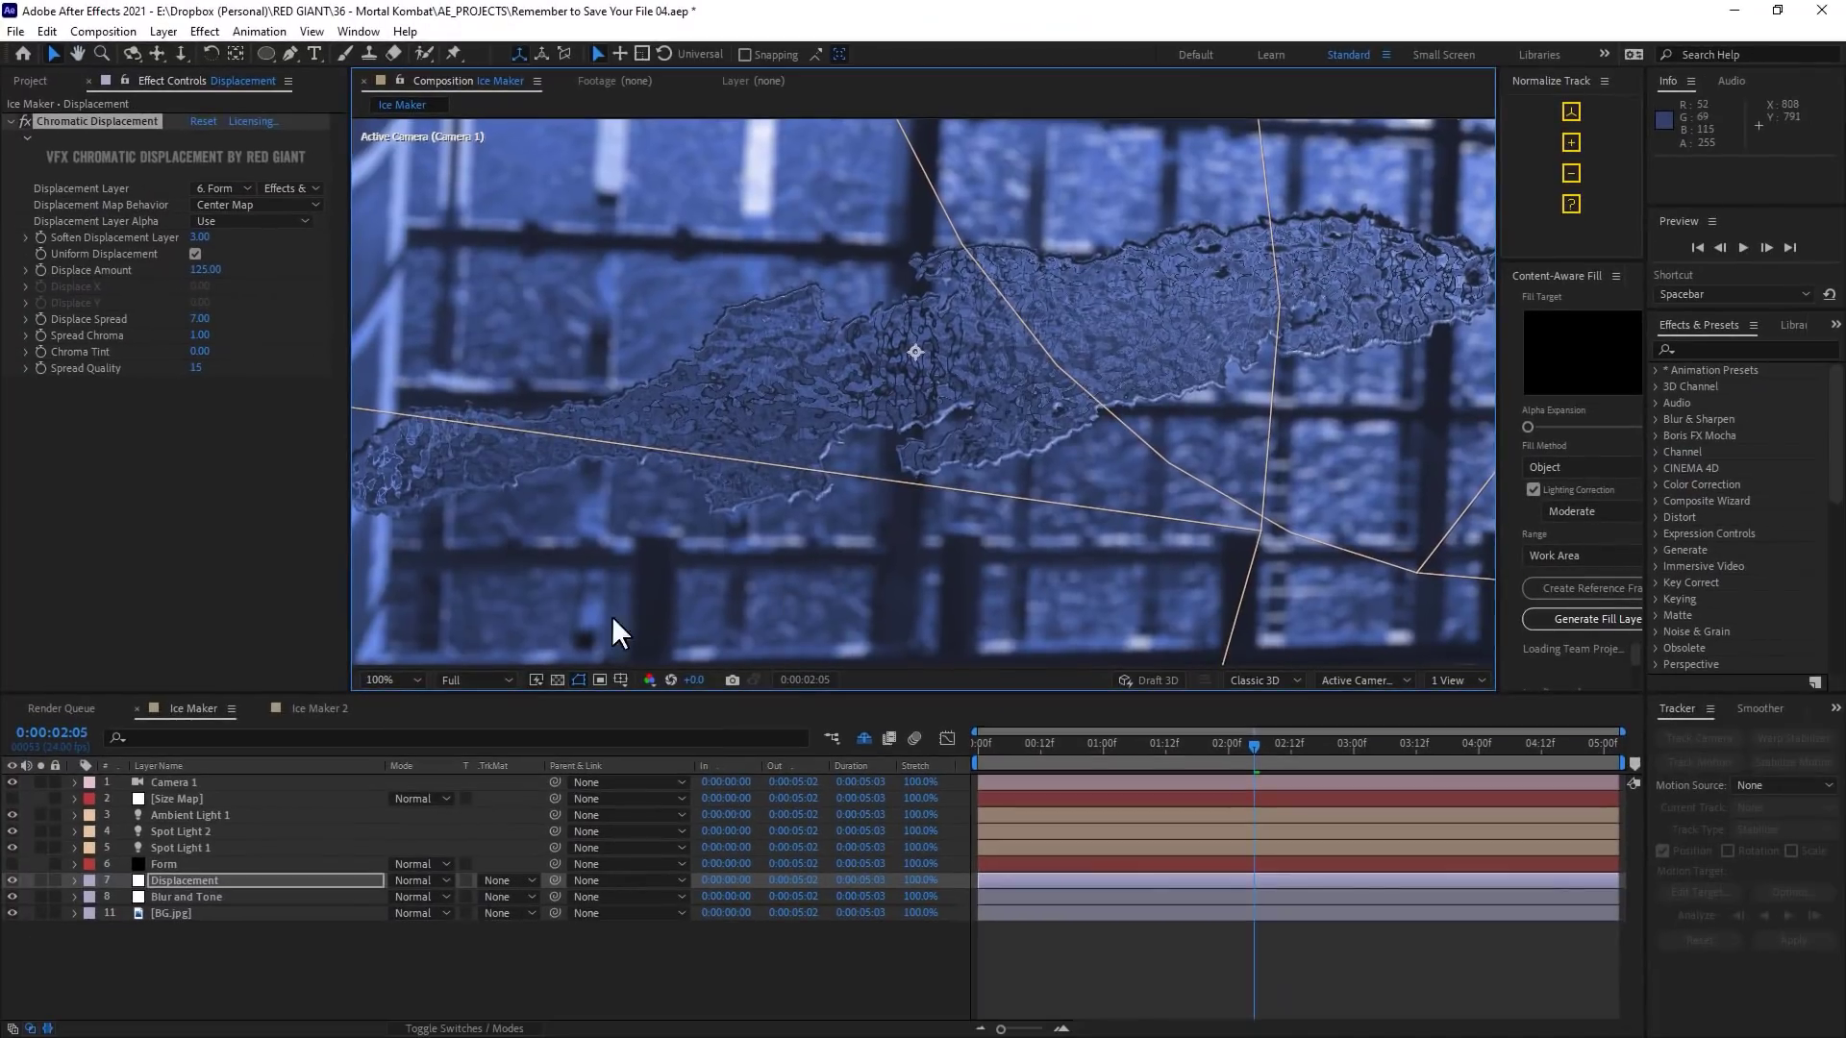
# Step: Unhide Form in Lighten mode and scrub all three lights' Intensity down together
pyautogui.click(12, 863)
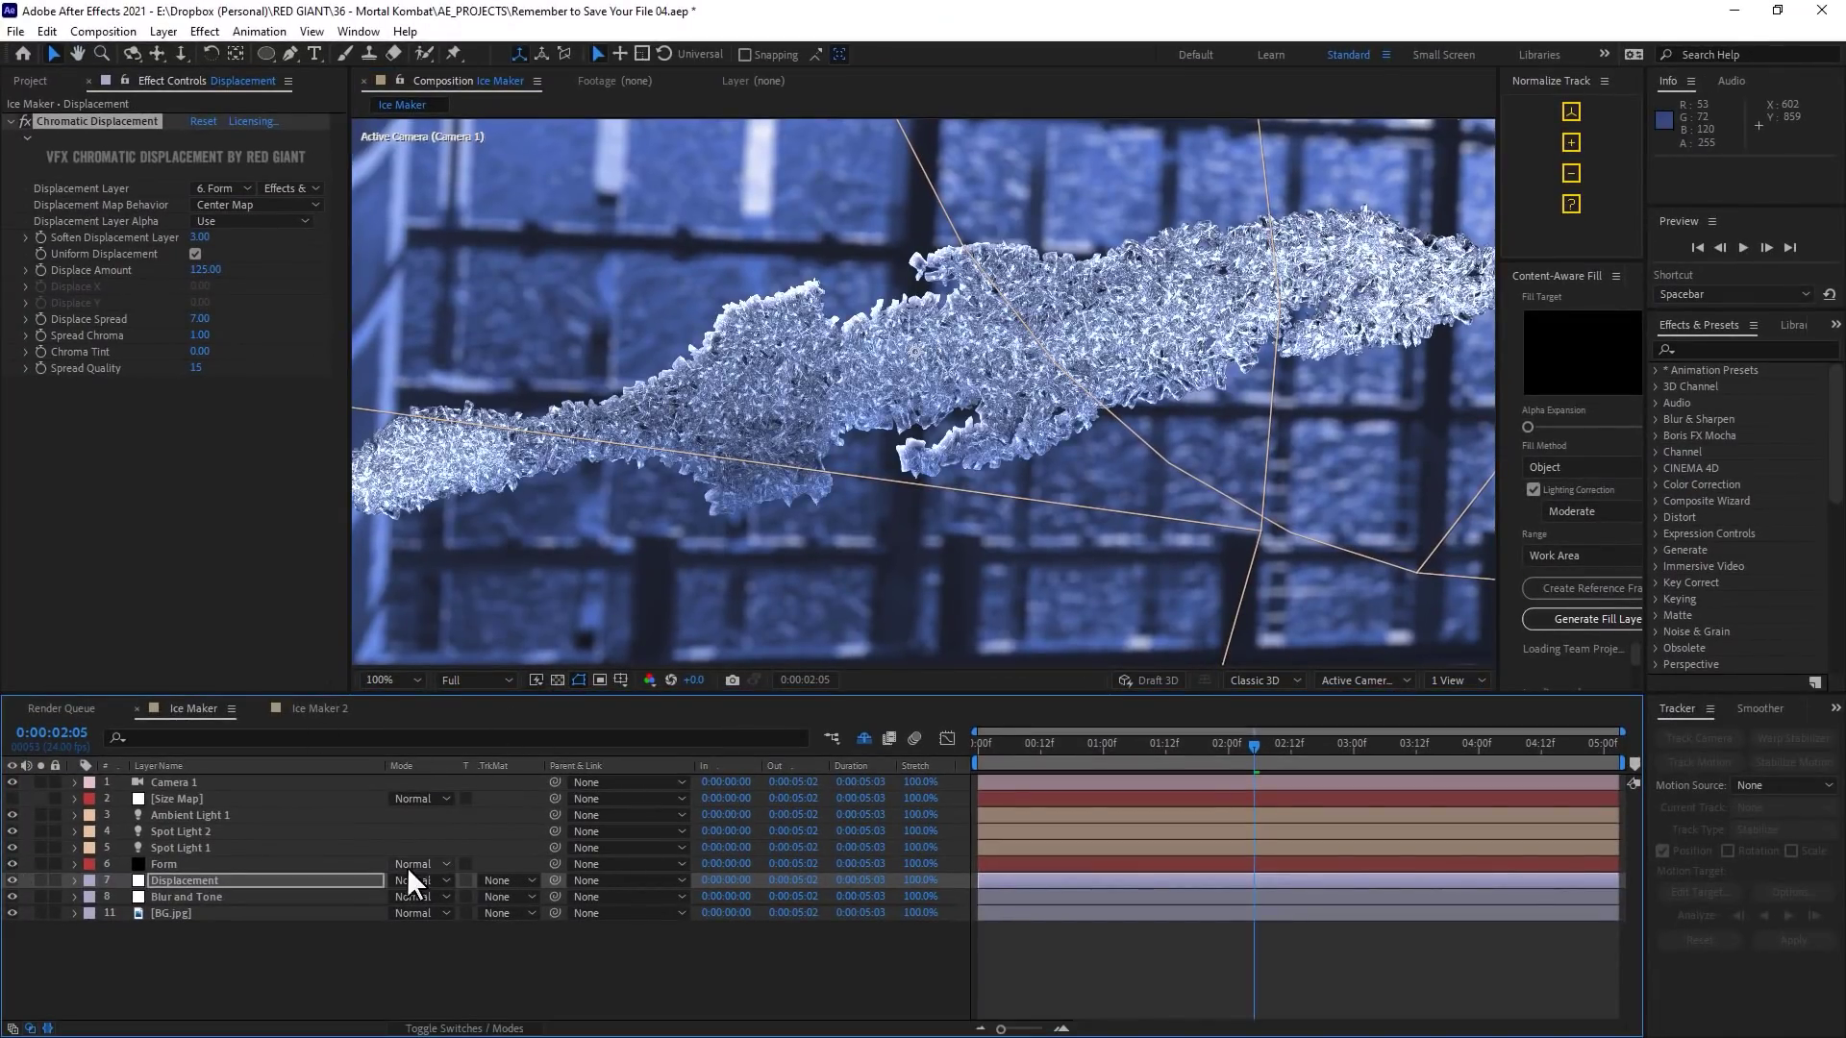
pyautogui.click(433, 864)
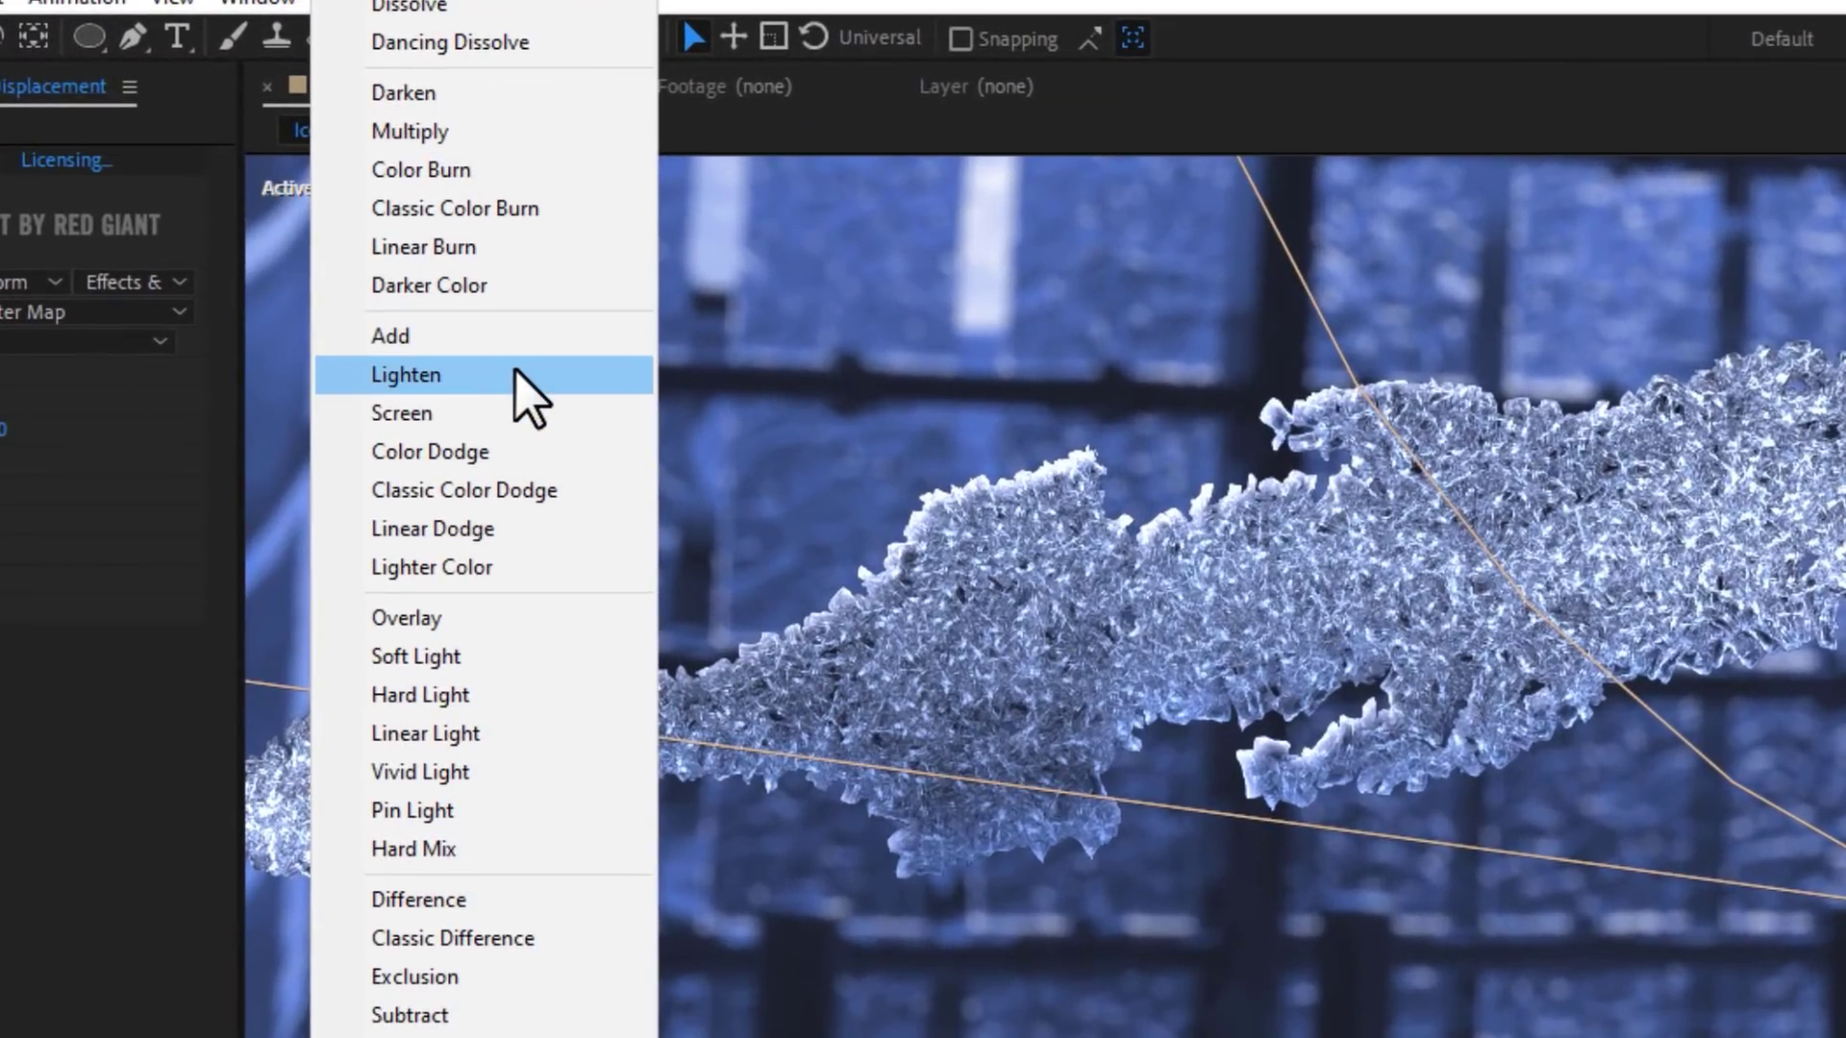
pyautogui.click(516, 367)
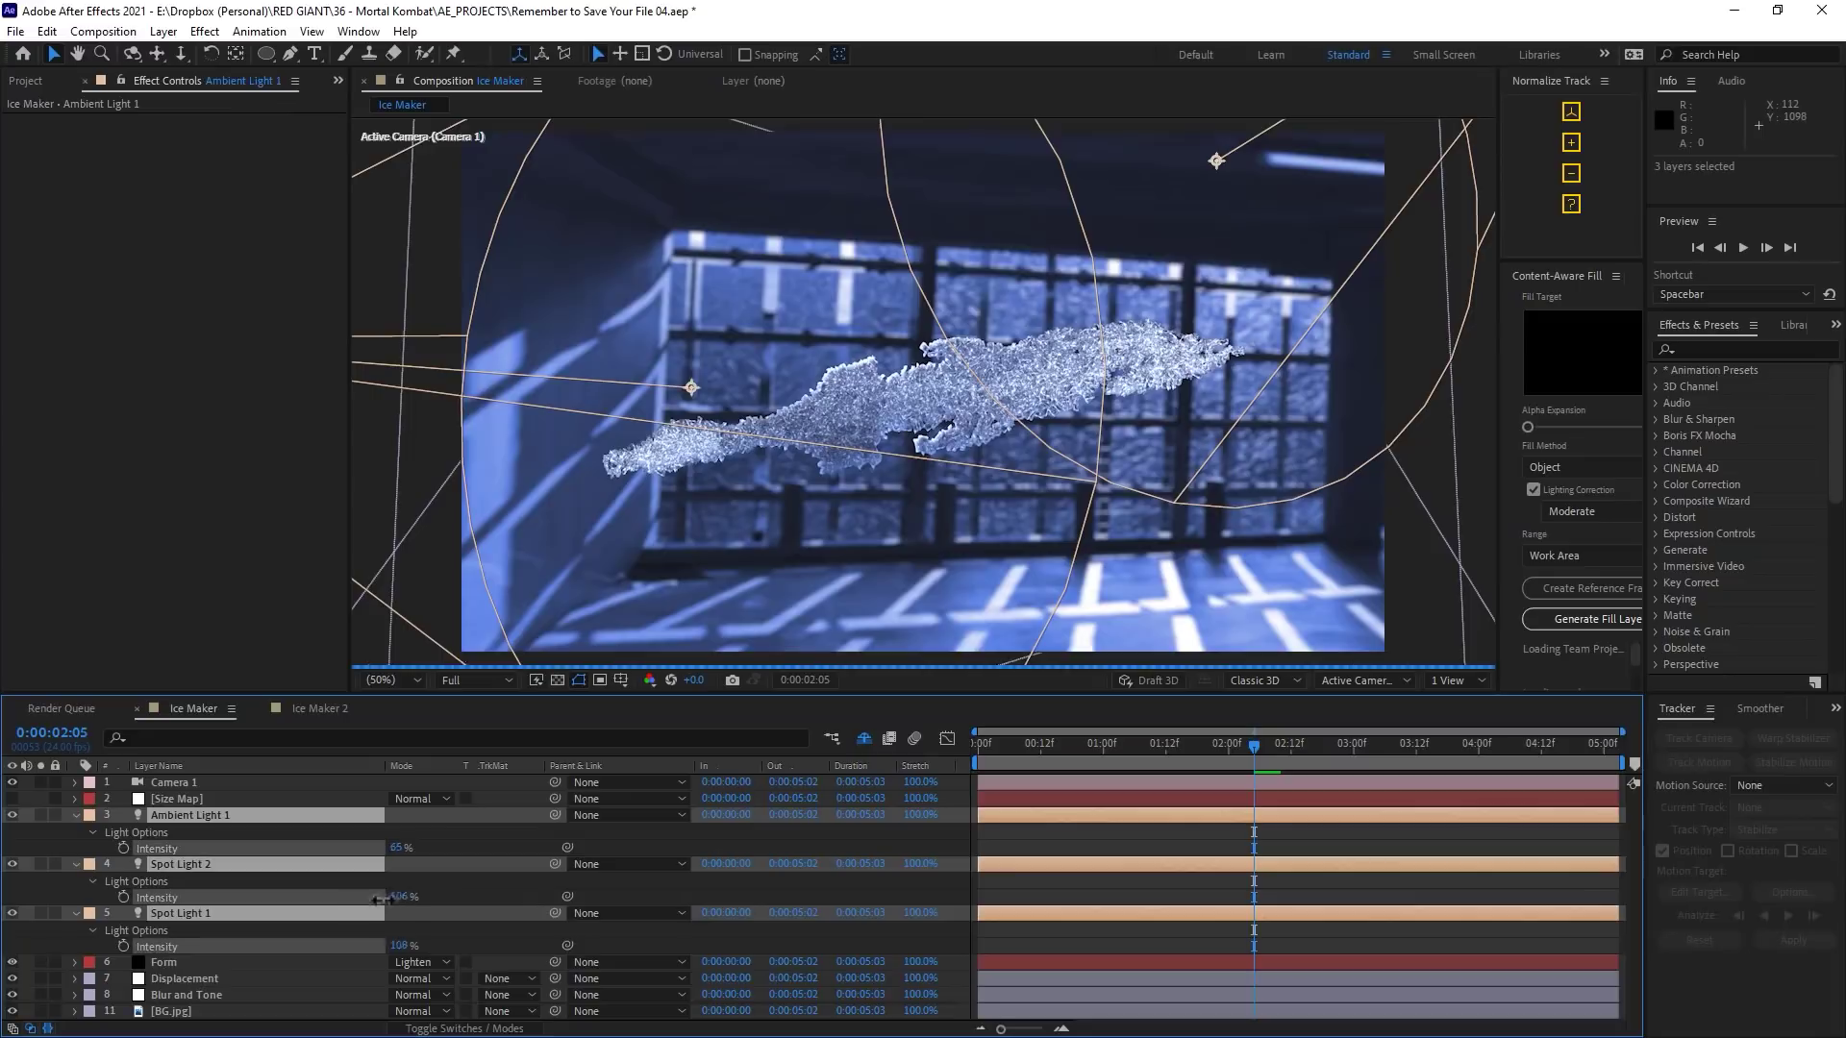
pyautogui.moveTo(356, 904); pyautogui.dragTo(411, 904)
pyautogui.scroll(5, 644, 473)
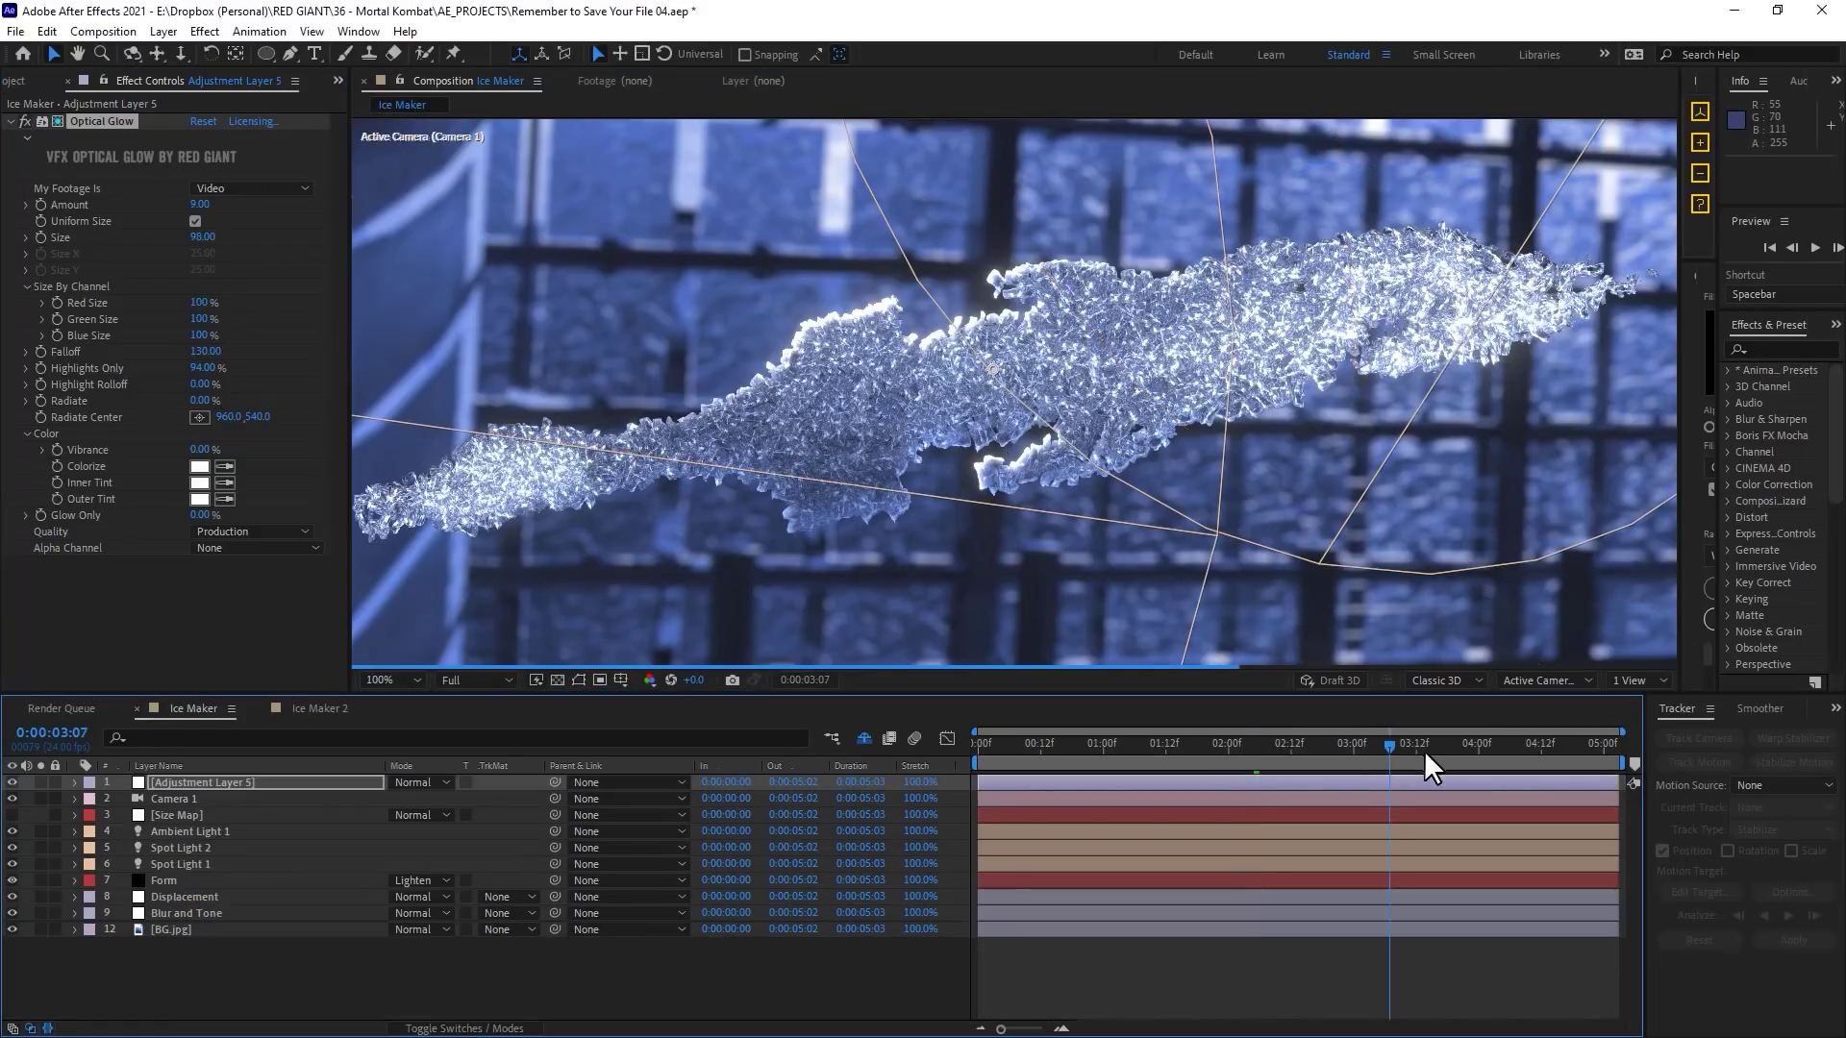
# Step: Jump to a later frame to check the Optical Glow on the ice
pyautogui.click(1450, 765)
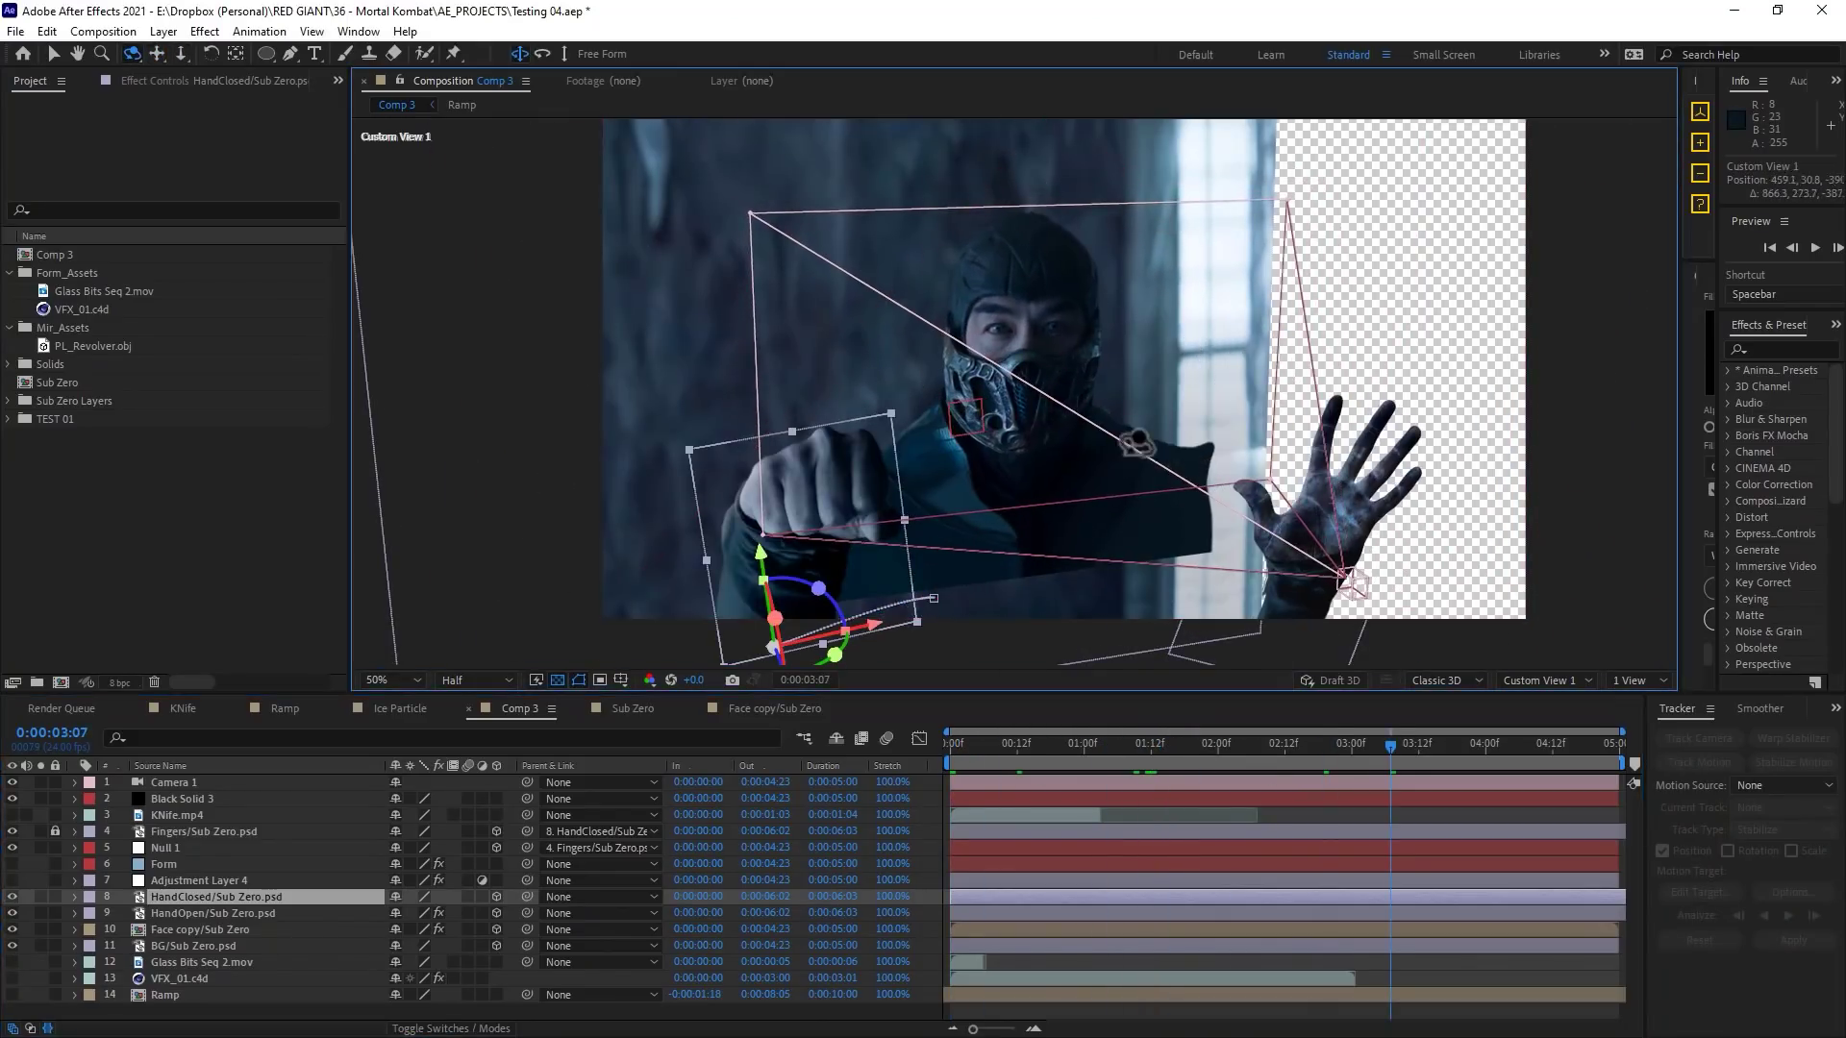
# Step: Orbit Custom View 1 with the camera tool to see the scene from another angle
pyautogui.moveTo(1137, 442); pyautogui.dragTo(1076, 594)
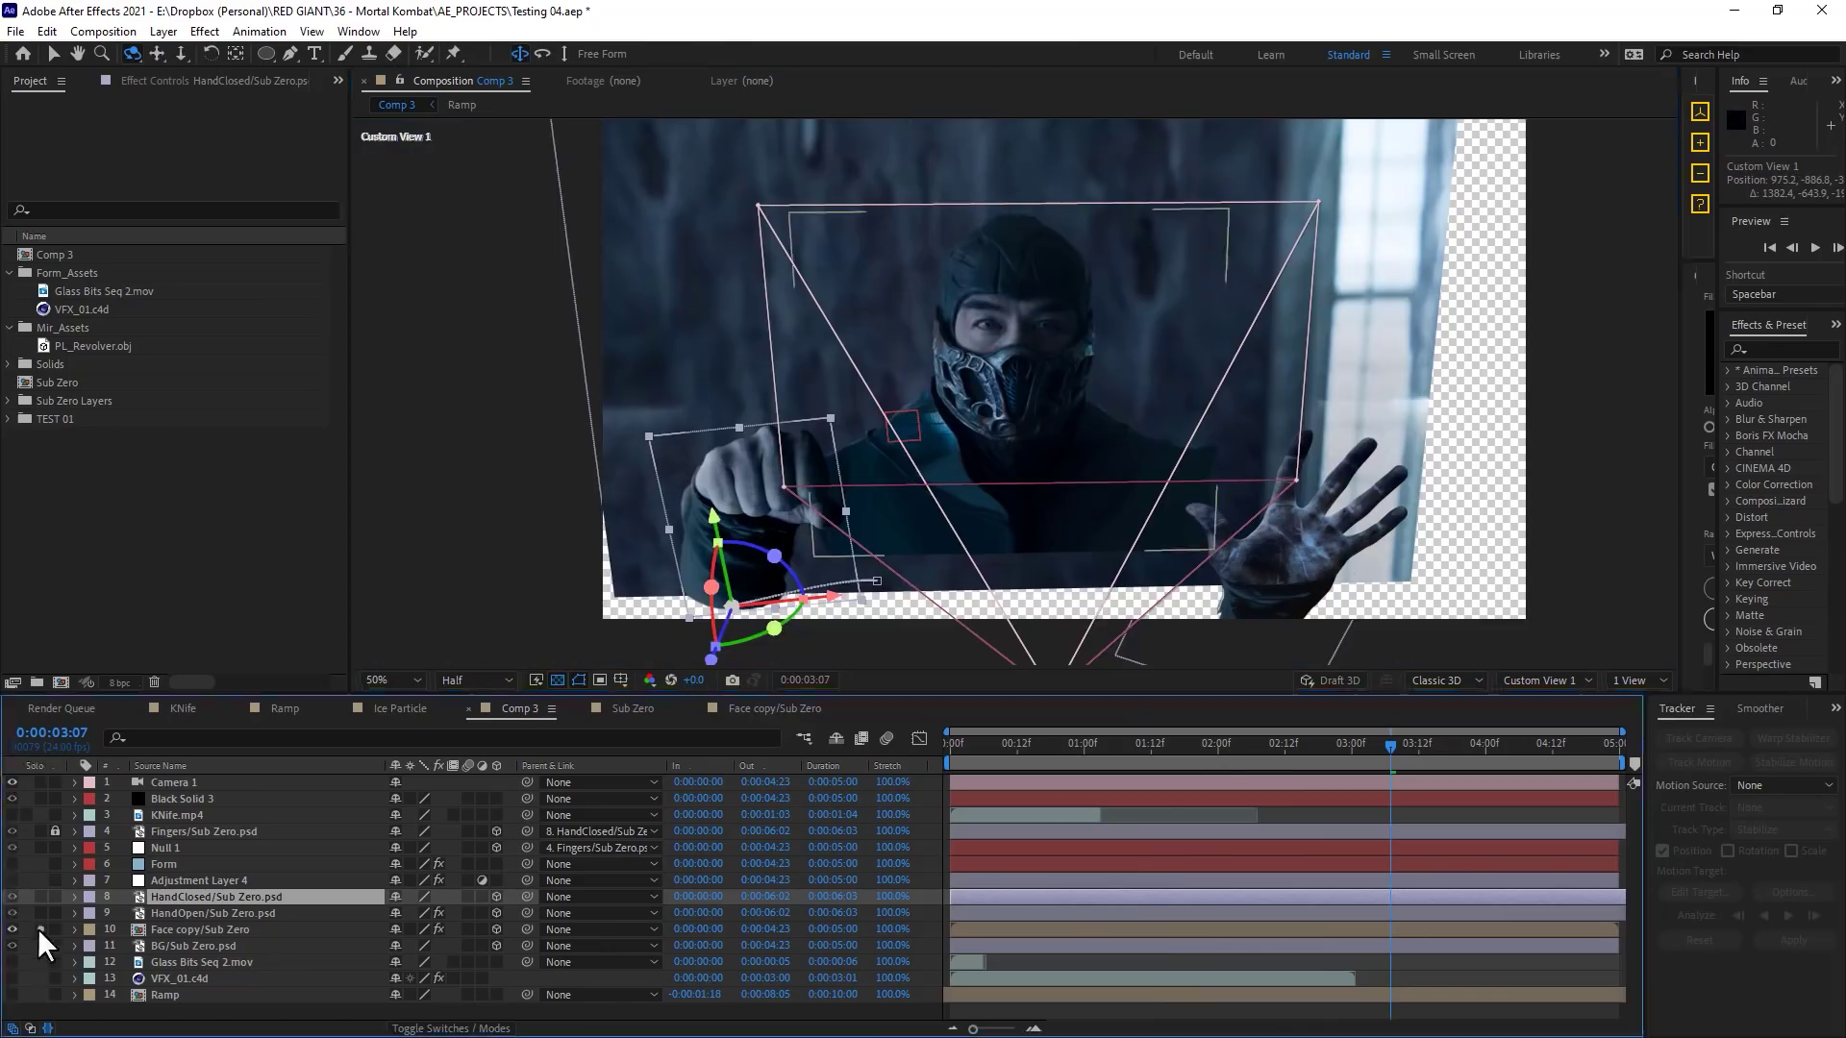